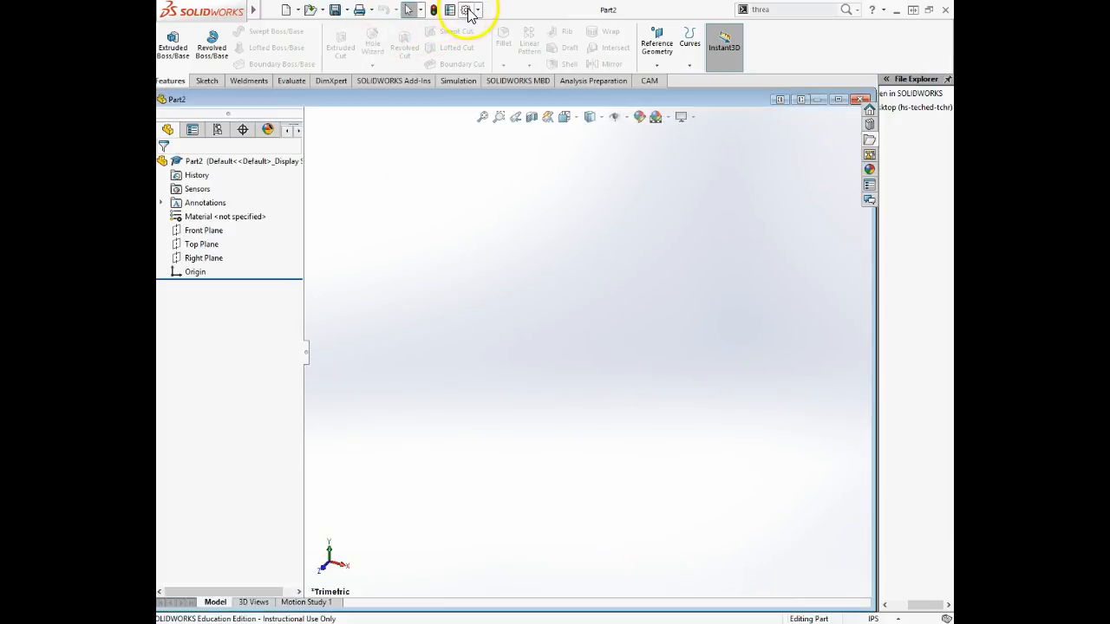
- Configure the document's length units to three decimal places (.123) in the IPS unit system
{"action": "left_click", "coordinate": [468, 10]}
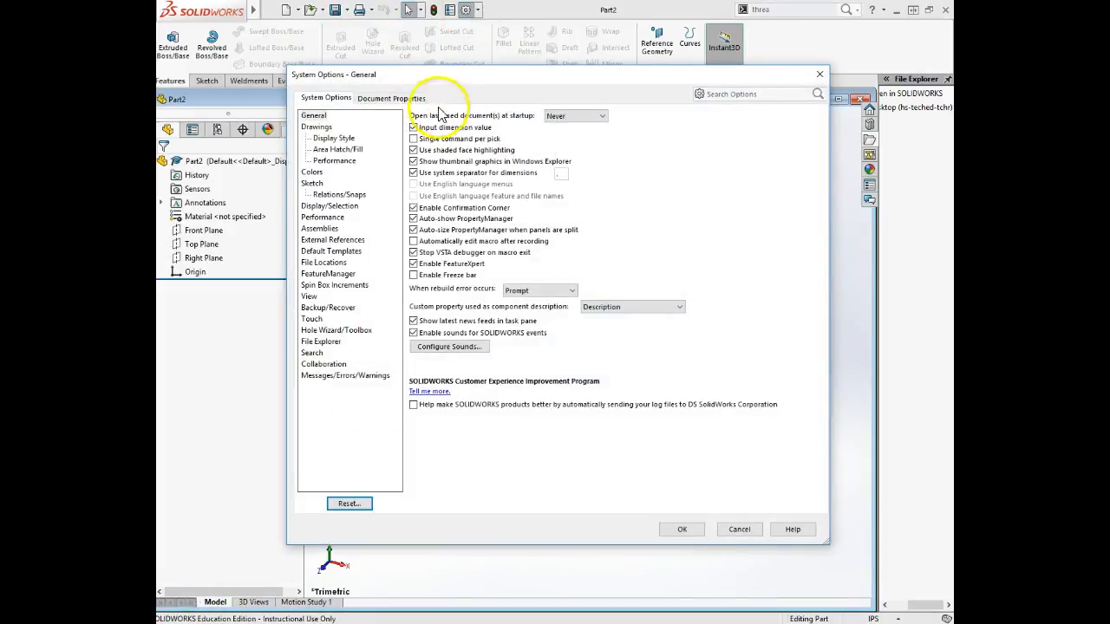
{"action": "left_click", "coordinate": [381, 98]}
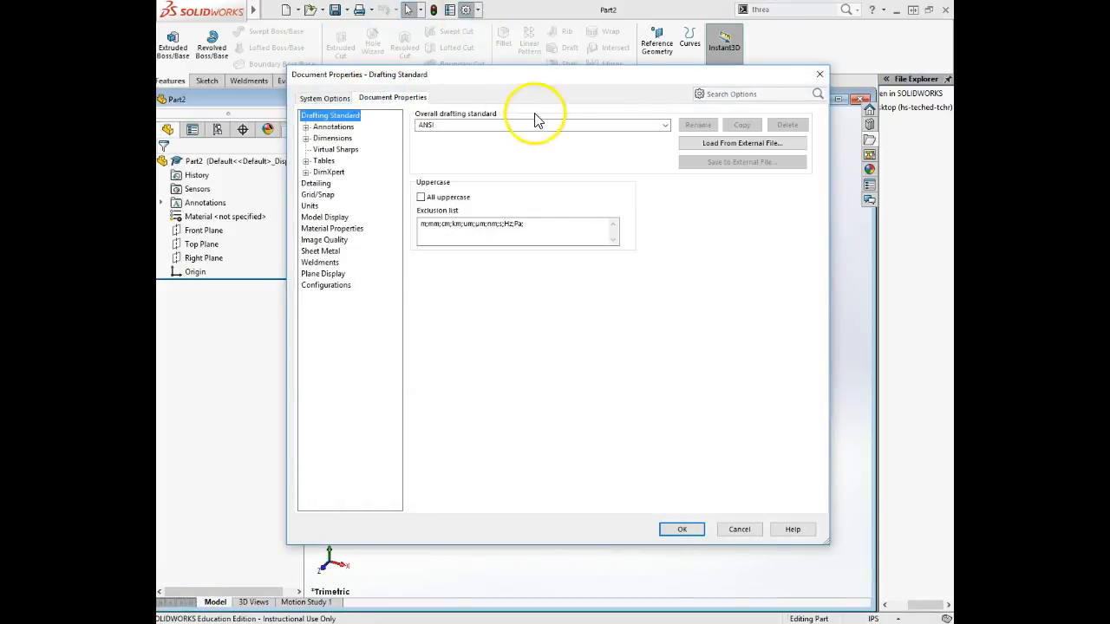
{"action": "left_click", "coordinate": [312, 206]}
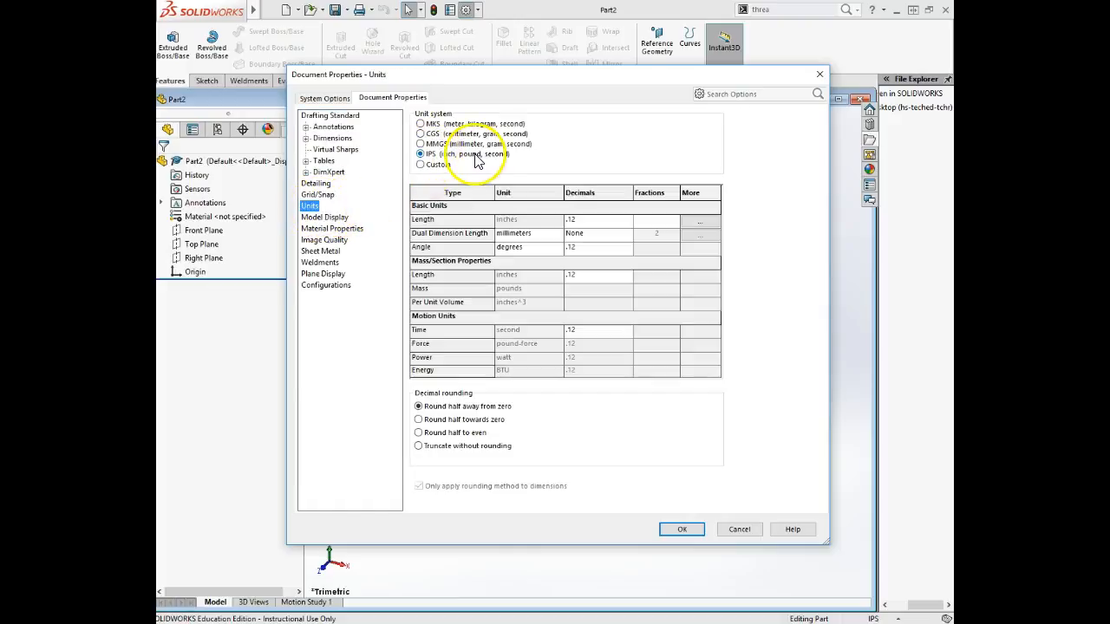
{"action": "left_click", "coordinate": [627, 222]}
{"action": "left_click", "coordinate": [590, 250]}
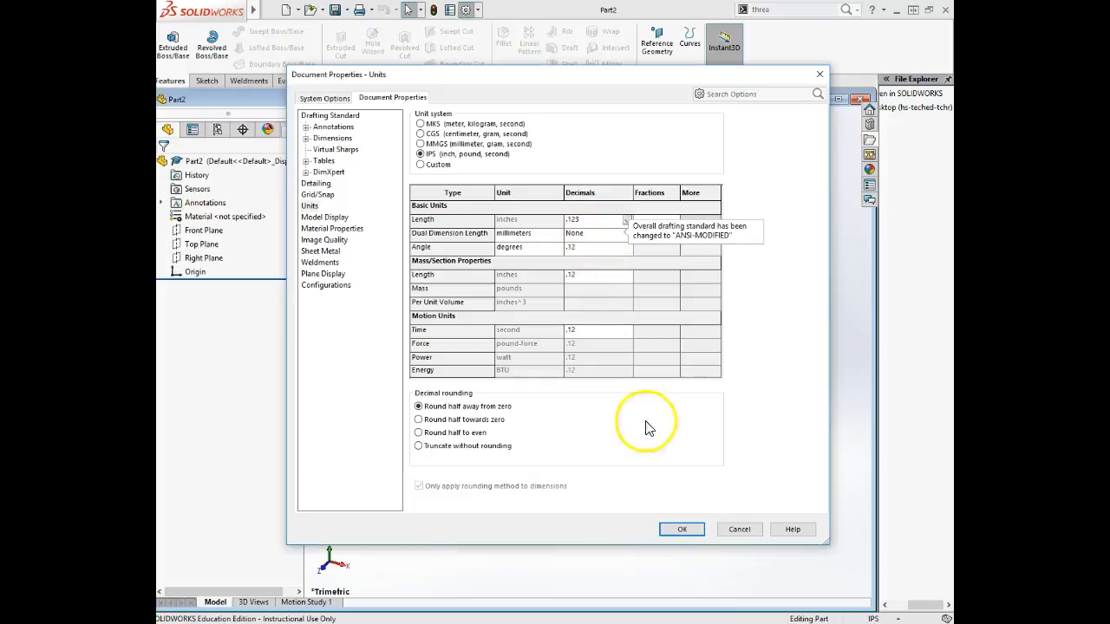
{"action": "left_click", "coordinate": [679, 530]}
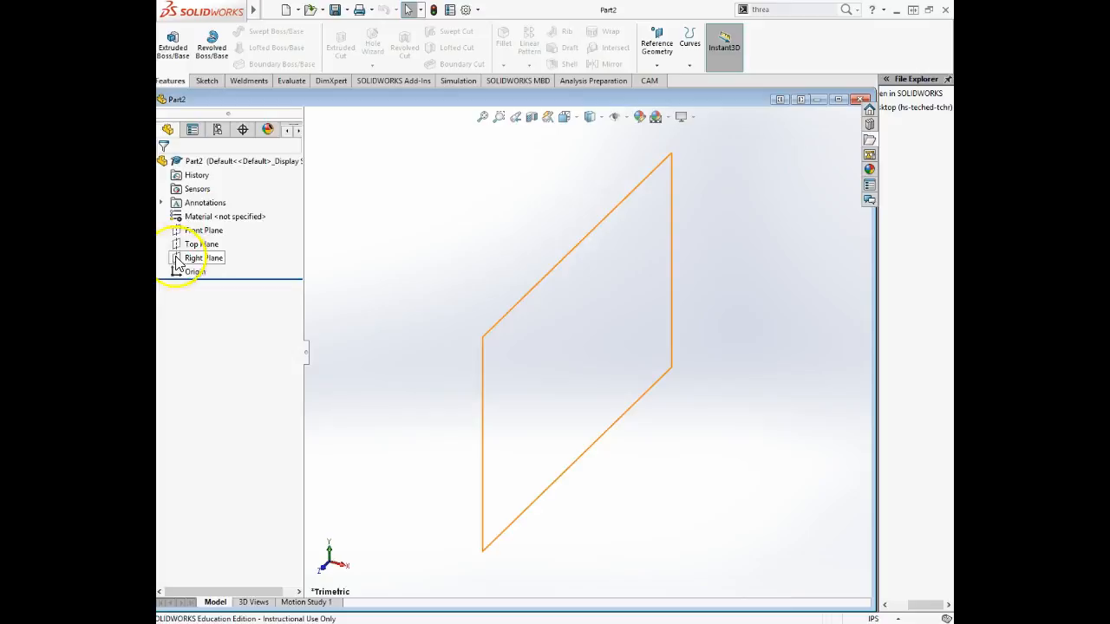
- Start a sketch on the Top Plane and draw a circle of about 0.743 in radius centred on the origin
{"action": "right_click", "coordinate": [208, 232]}
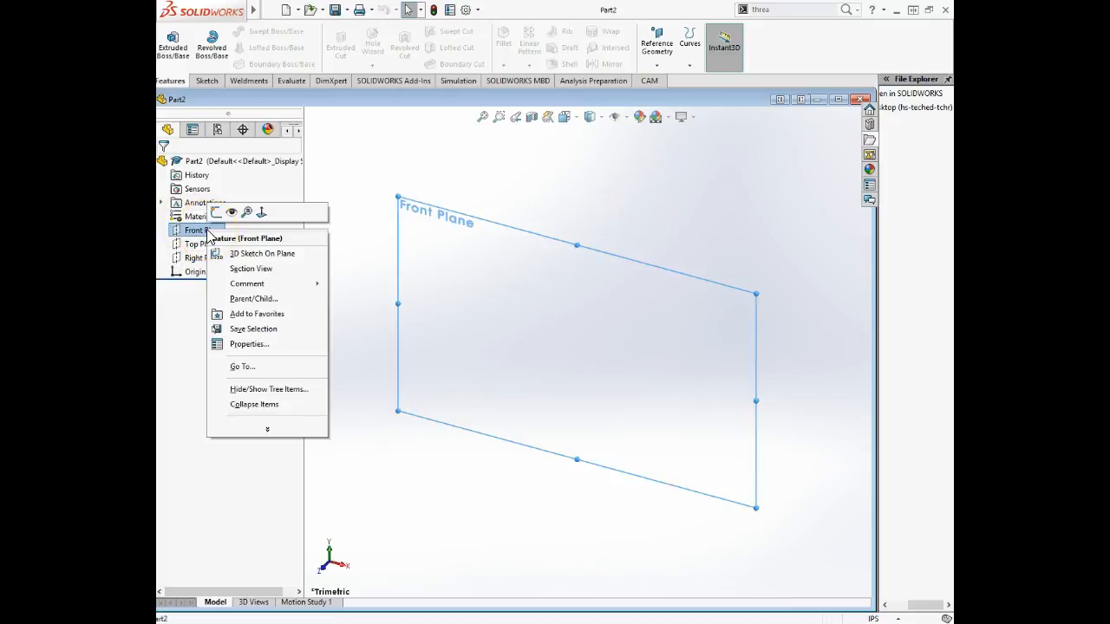
{"action": "left_click", "coordinate": [193, 246]}
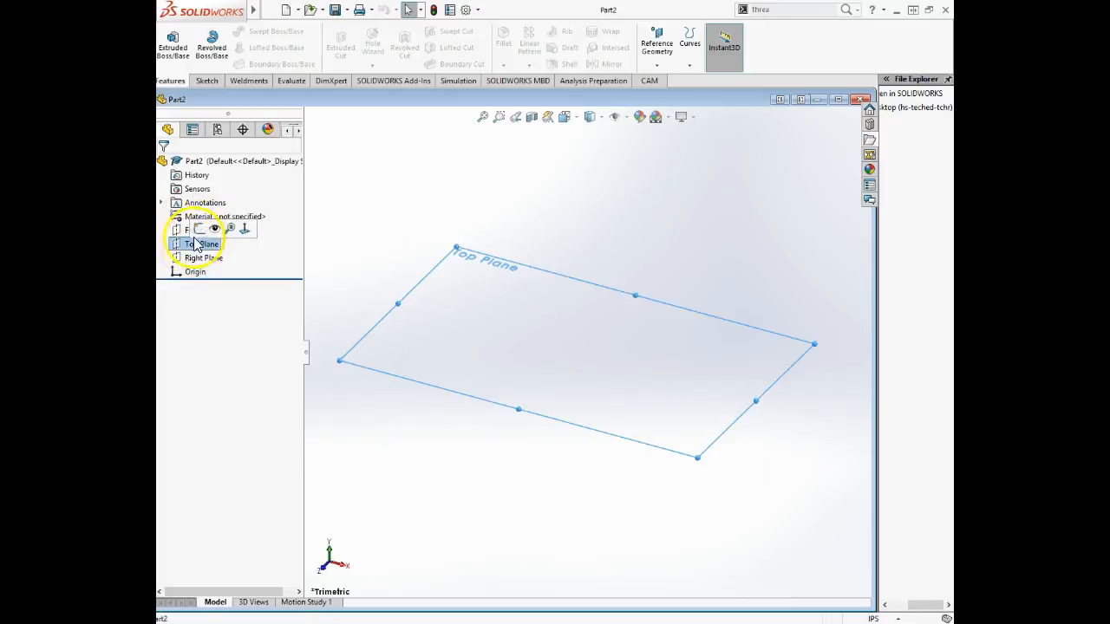
{"action": "left_click", "coordinate": [198, 231]}
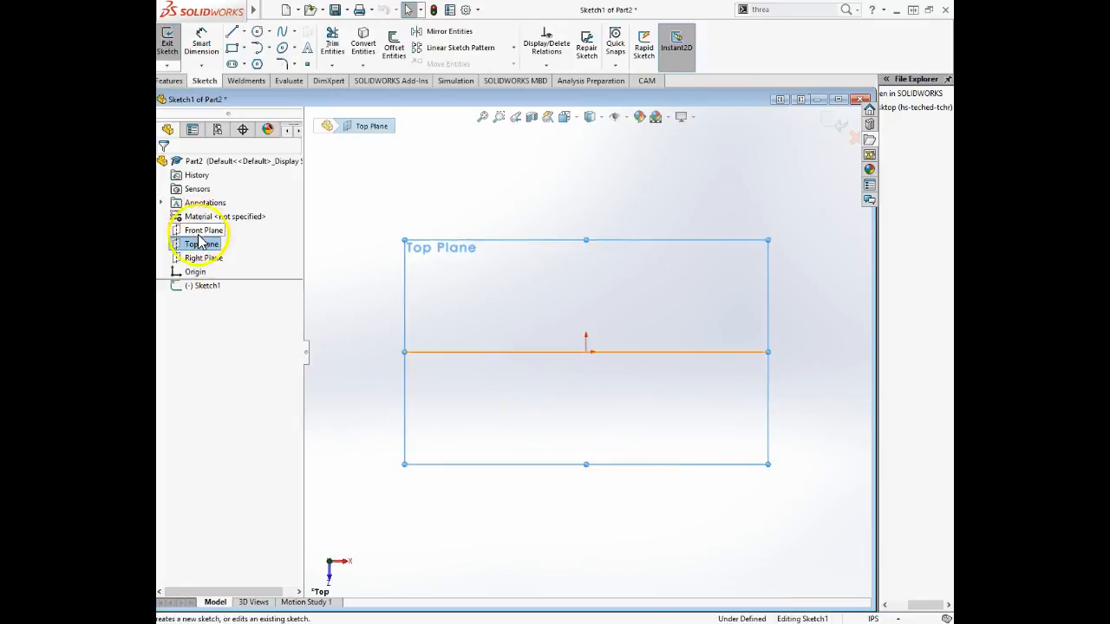
{"action": "left_click", "coordinate": [257, 30]}
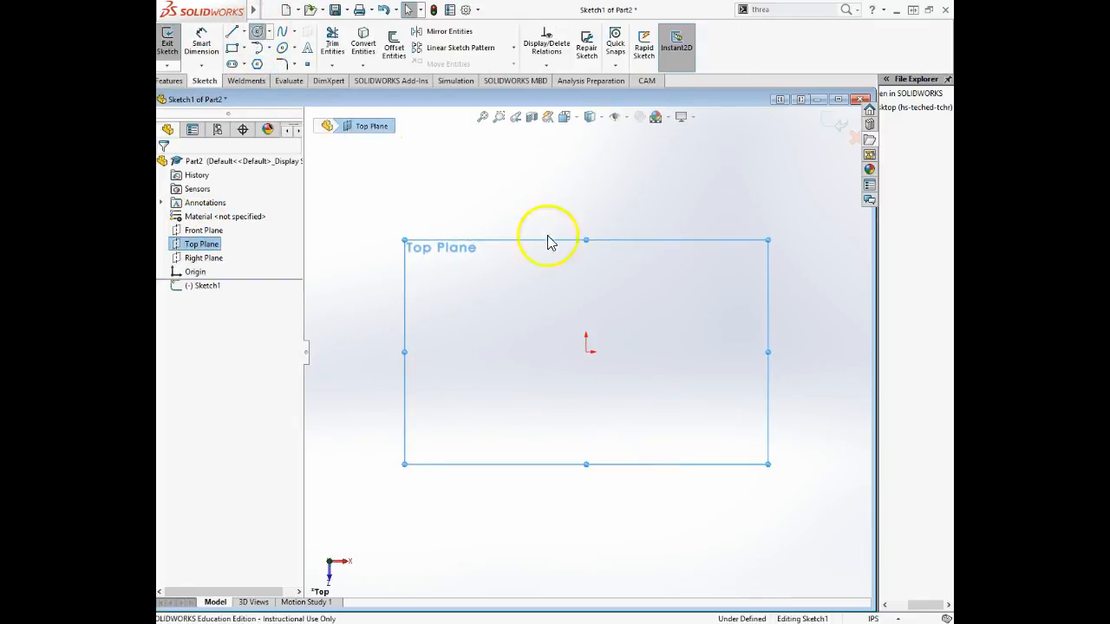
{"action": "left_click", "coordinate": [587, 351]}
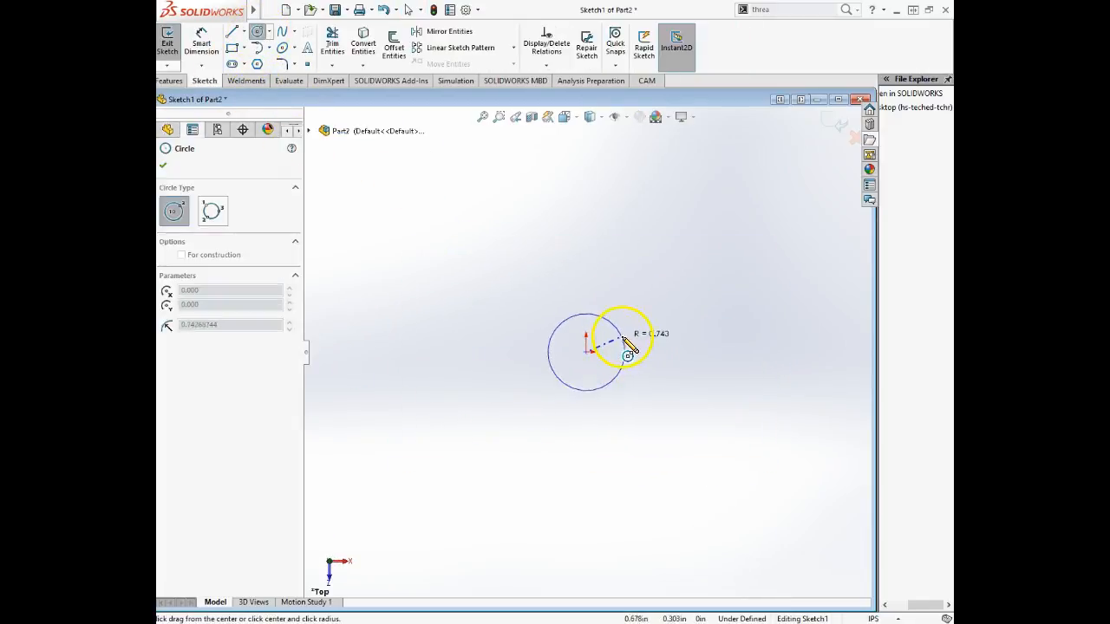
{"action": "left_click", "coordinate": [625, 351]}
- Dimension the circle's diameter to 0.25 in
{"action": "right_click_drag", "start_coordinate": [712, 347], "coordinate": [705, 245]}
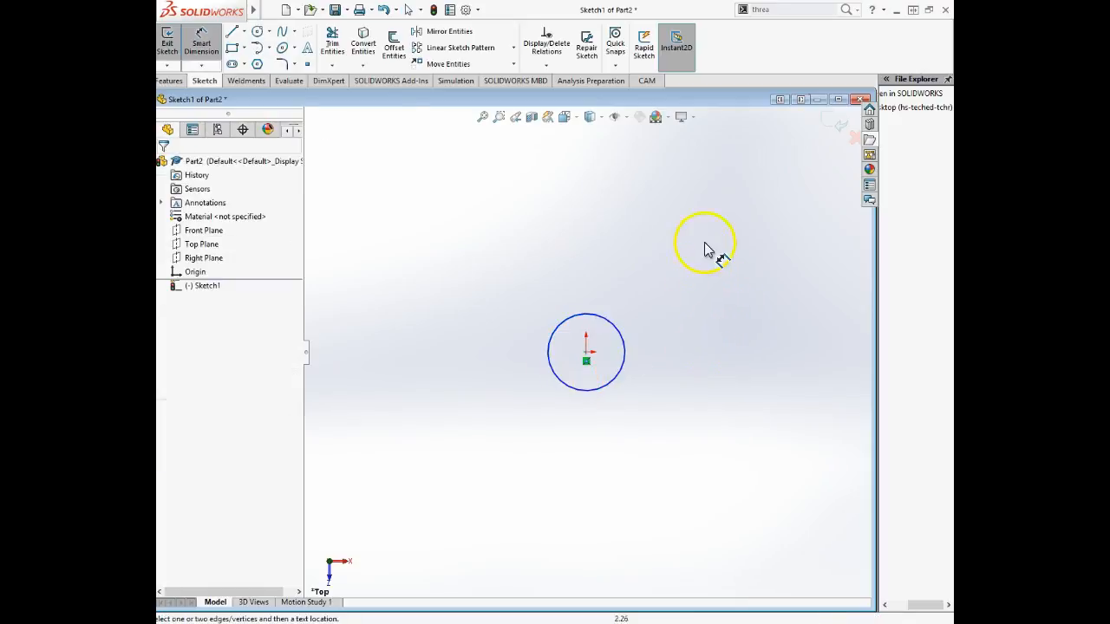
{"action": "left_click", "coordinate": [618, 336]}
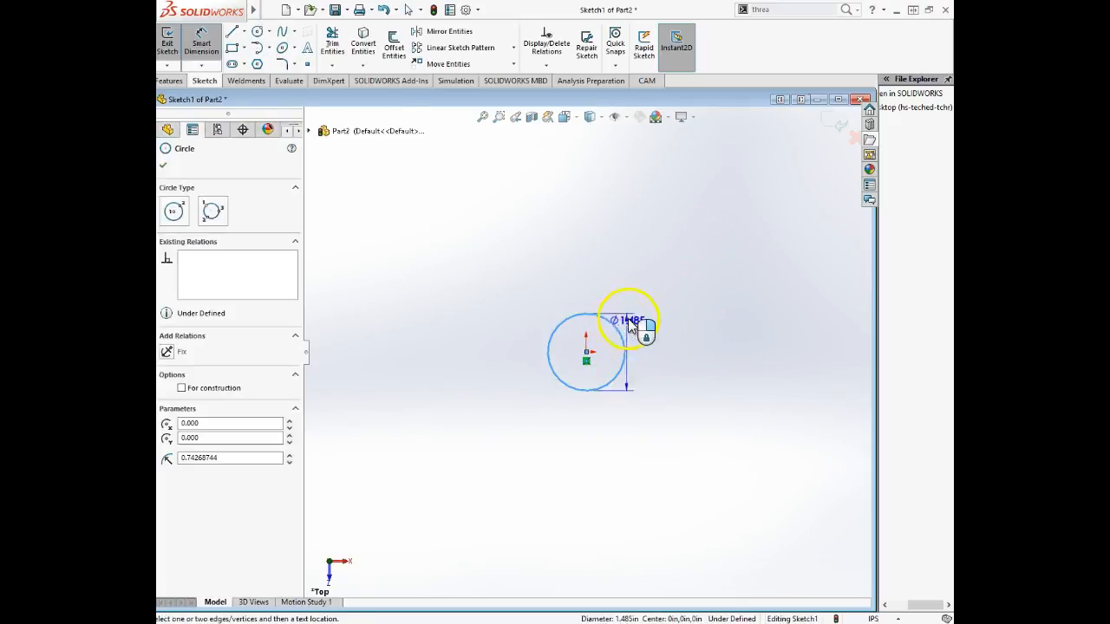
{"action": "left_click", "coordinate": [645, 287]}
{"action": "type", "text": ".25"}
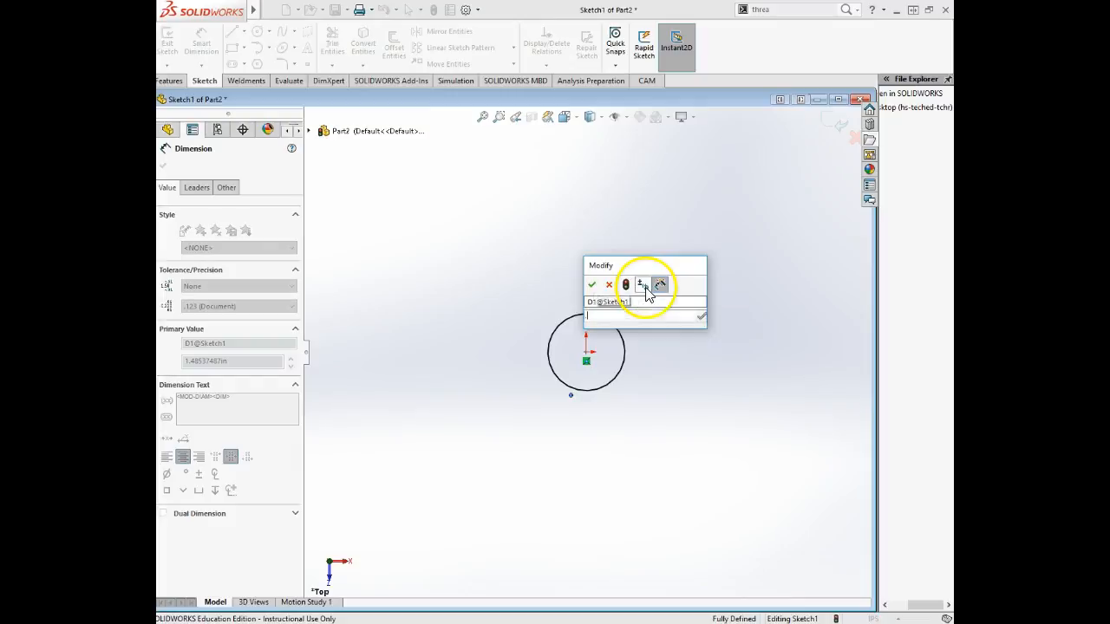
{"action": "key", "text": "Return"}
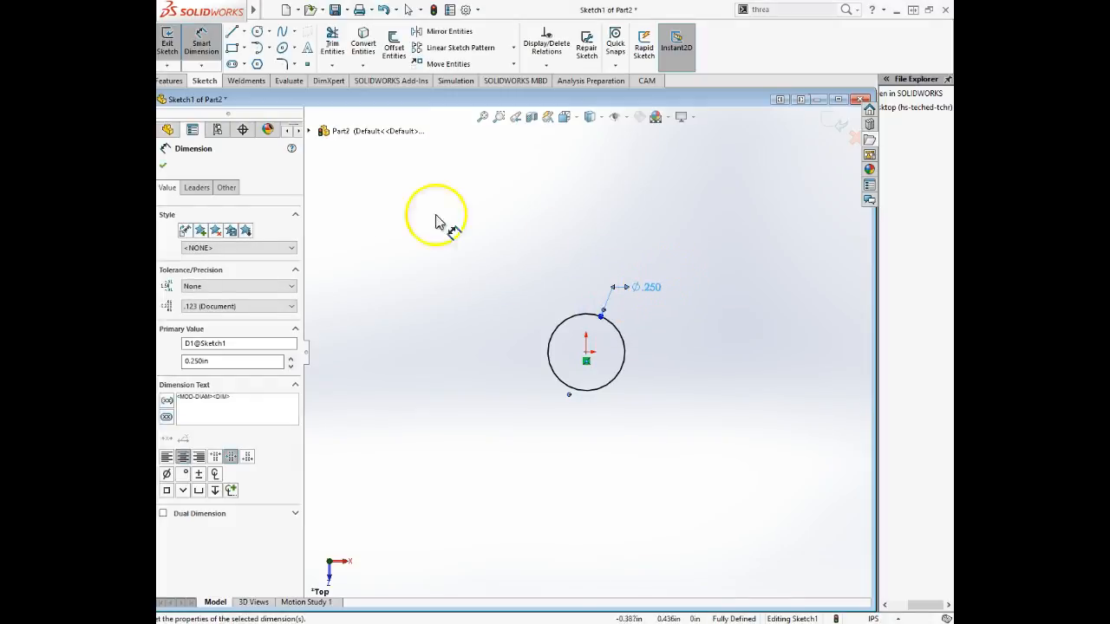
{"action": "left_click", "coordinate": [163, 165]}
{"action": "left_click", "coordinate": [187, 46]}
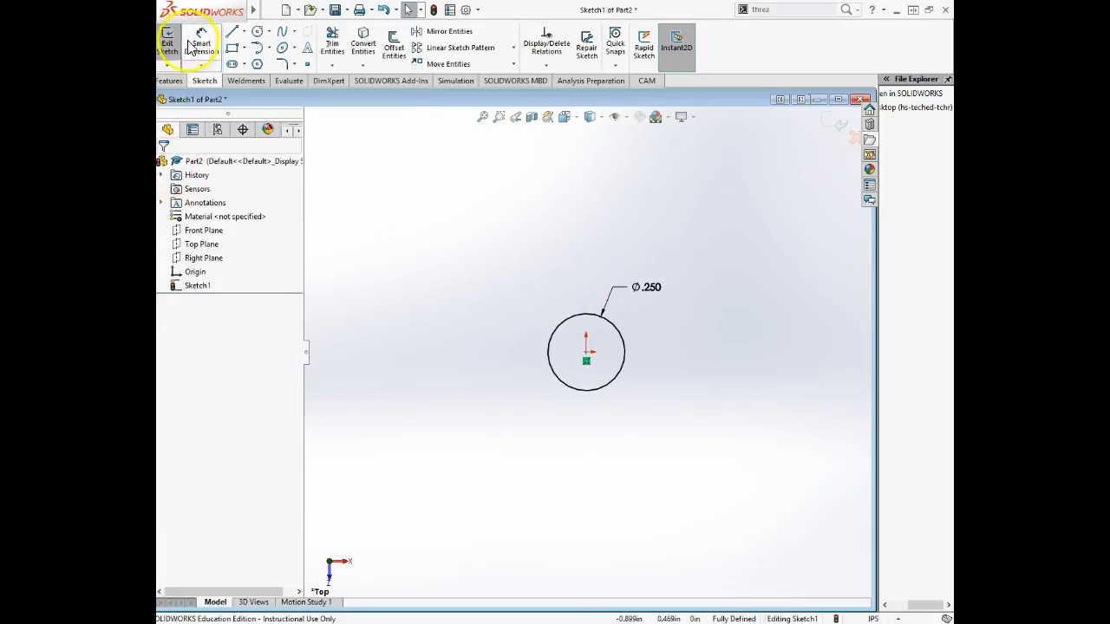
- Extrude the circle as a blind boss with a depth of 3 in
{"action": "left_click", "coordinate": [167, 81]}
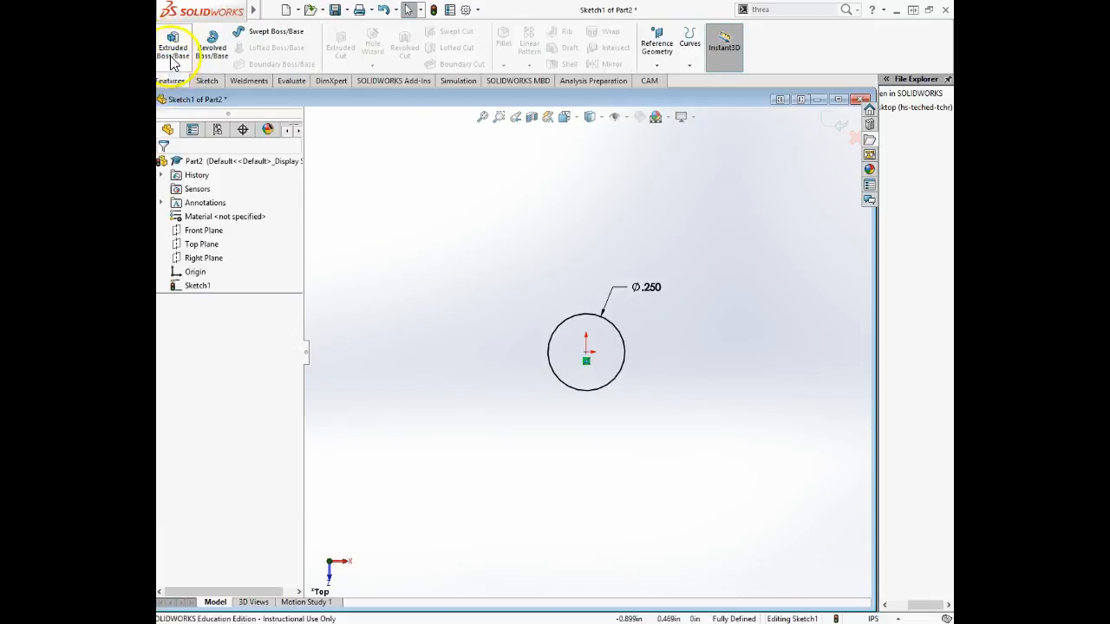
{"action": "left_click", "coordinate": [173, 57]}
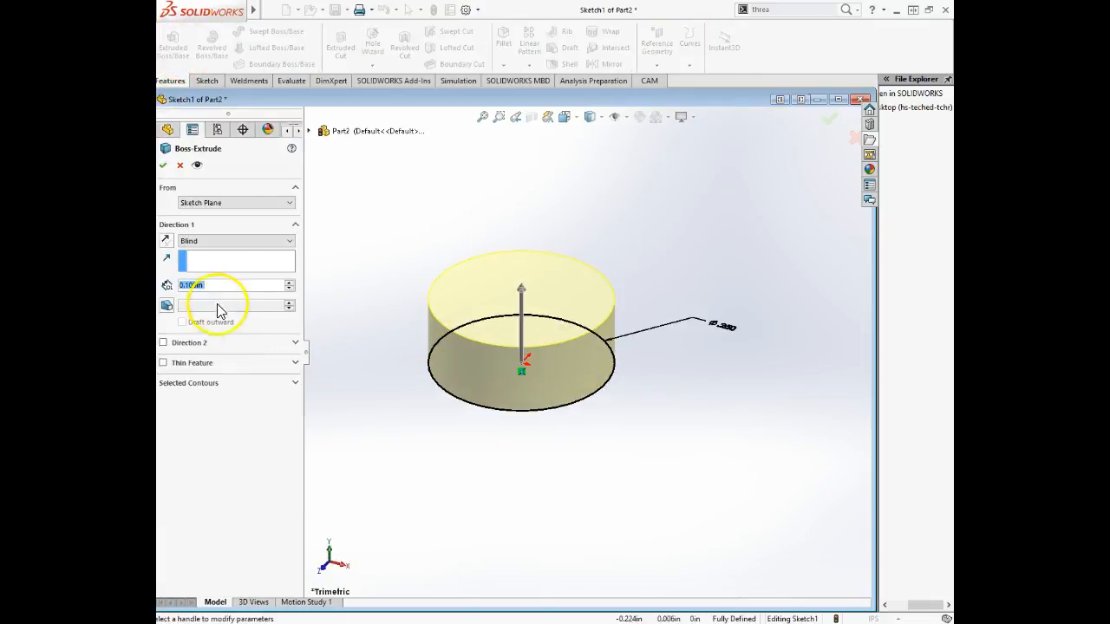
{"action": "type", "text": "3"}
{"action": "key", "text": "Return"}
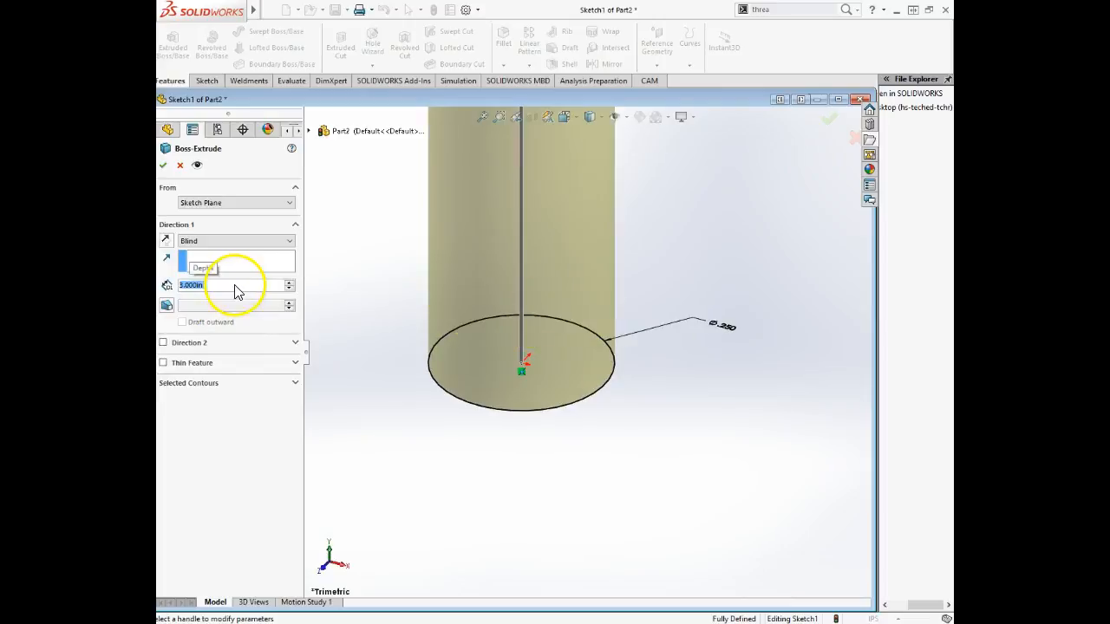
{"action": "left_click", "coordinate": [164, 169]}
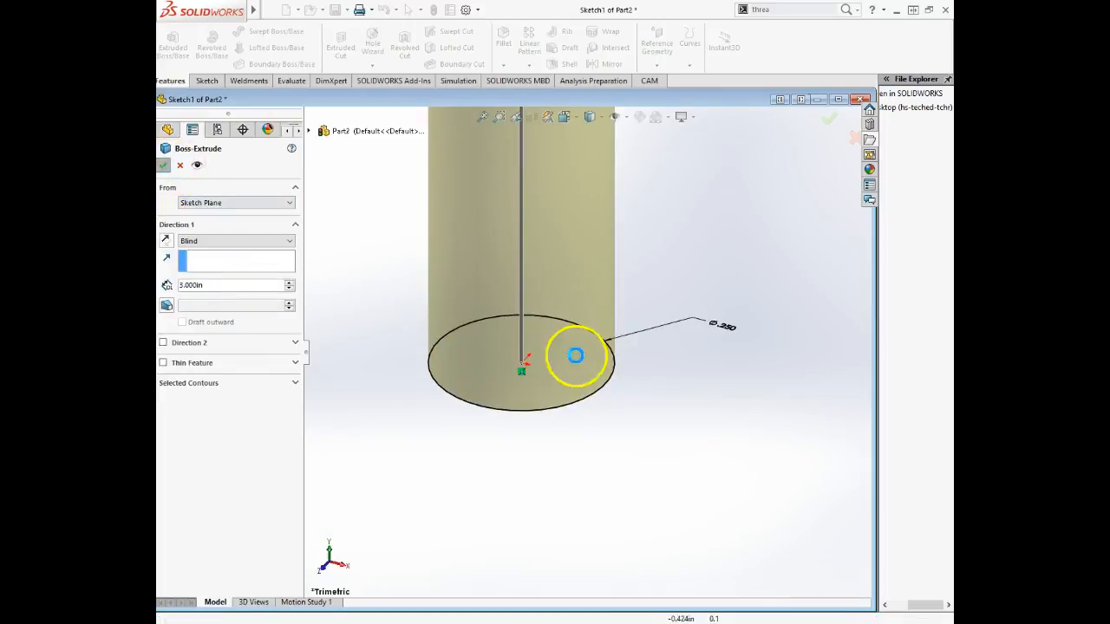
- Start a sketch on the cylinder's bottom end face and orient the view normal to the sketch
{"action": "scroll", "coordinate": [595, 403], "scroll_direction": "up", "scroll_amount": 4}
{"action": "scroll", "coordinate": [595, 413], "scroll_direction": "up", "scroll_amount": 3}
{"action": "middle_click_drag", "start_coordinate": [584, 396], "coordinate": [579, 196]}
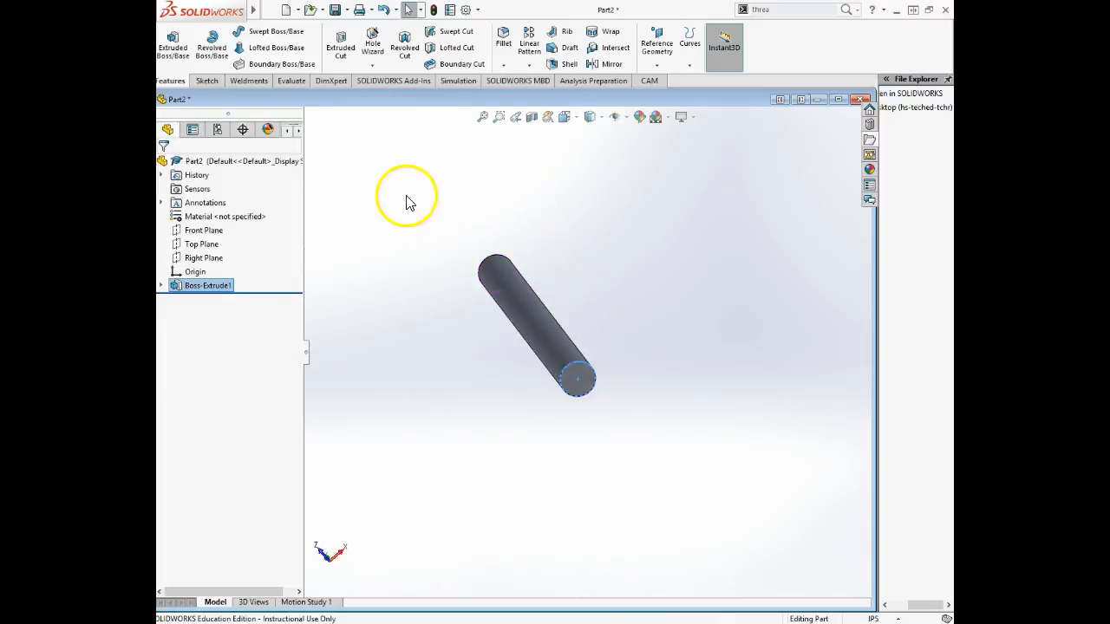
{"action": "left_click", "coordinate": [215, 82]}
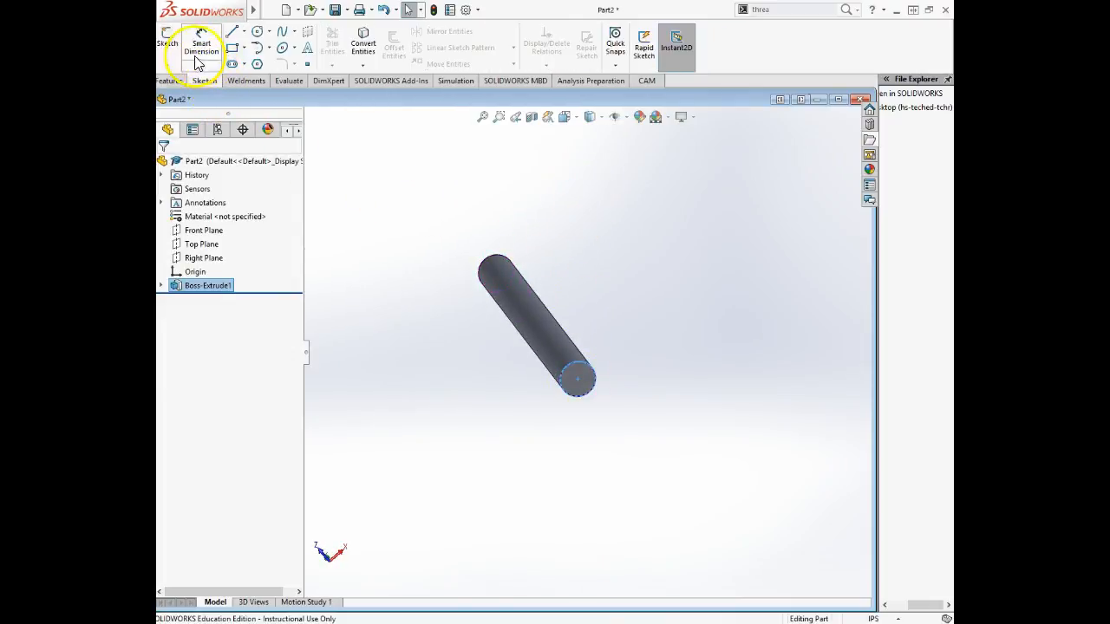
{"action": "left_click", "coordinate": [580, 378]}
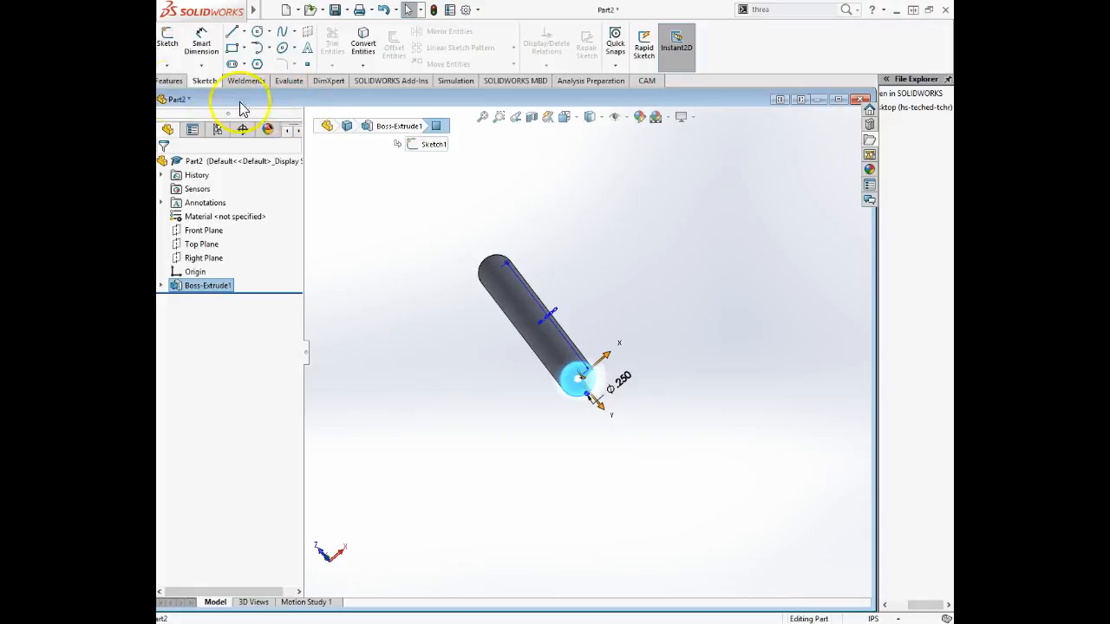
{"action": "left_click", "coordinate": [166, 50]}
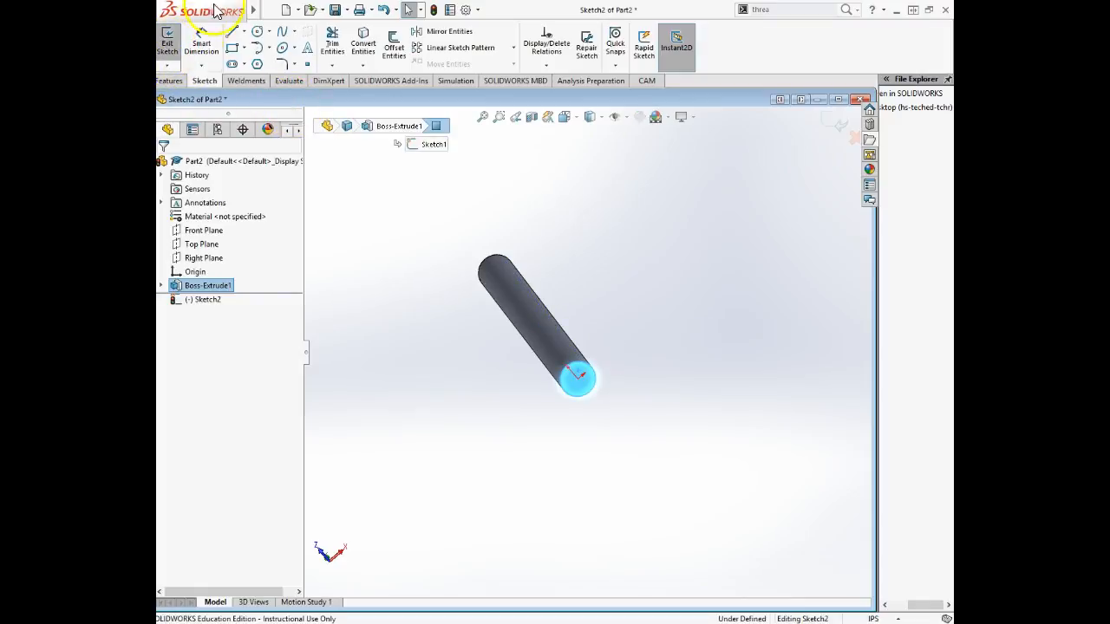
{"action": "left_click", "coordinate": [257, 65]}
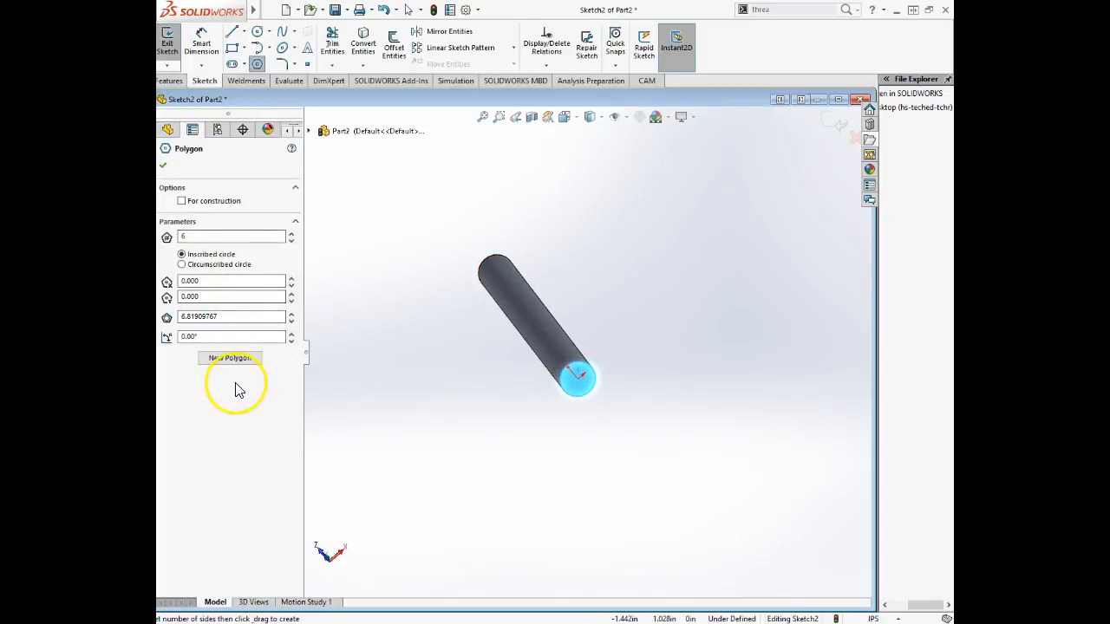
{"action": "key", "text": "Escape"}
{"action": "right_click", "coordinate": [216, 304]}
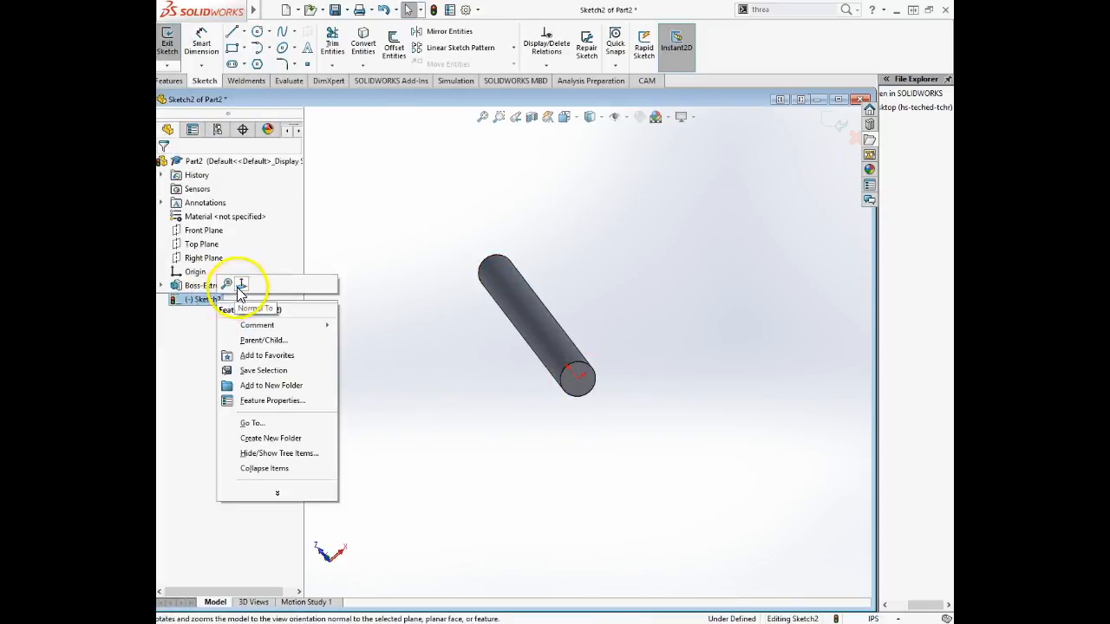
{"action": "left_click", "coordinate": [240, 286]}
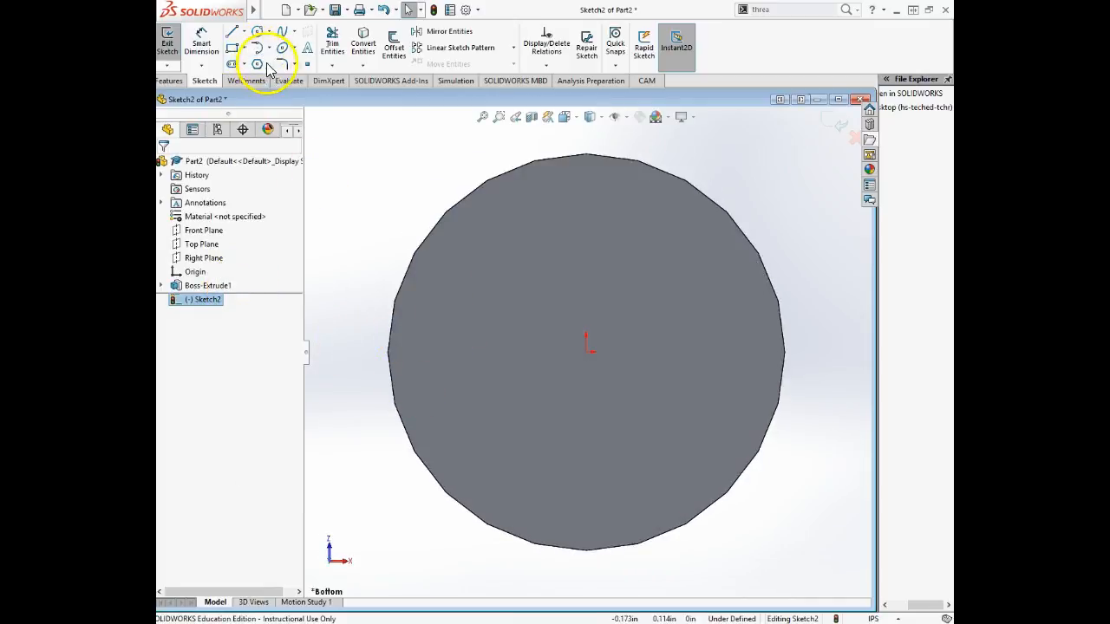
- Draw a six-sided inscribed-circle polygon centred on the origin around the cylinder, about 0.304 in across flats, with two sides roughly vertical
{"action": "left_click", "coordinate": [258, 64]}
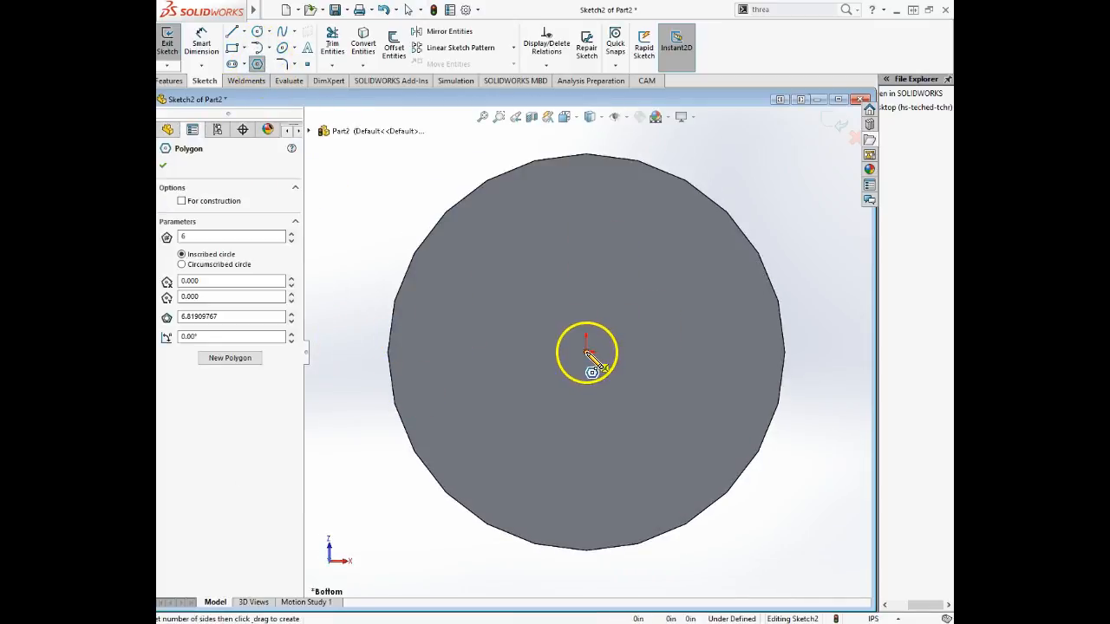
{"action": "left_click", "coordinate": [588, 342]}
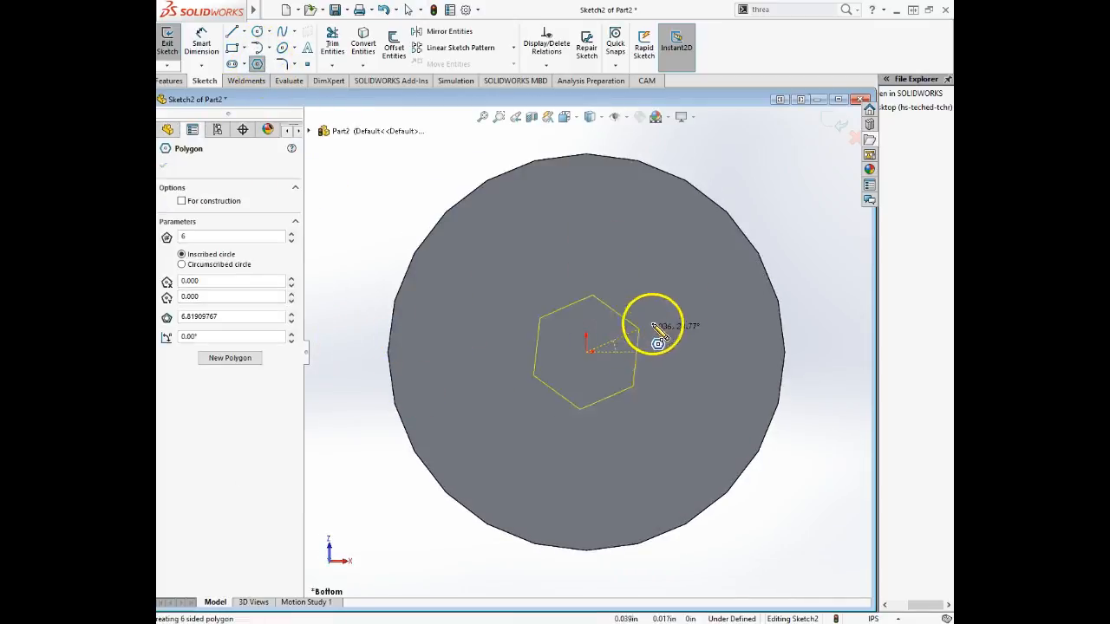
{"action": "left_click", "coordinate": [830, 212]}
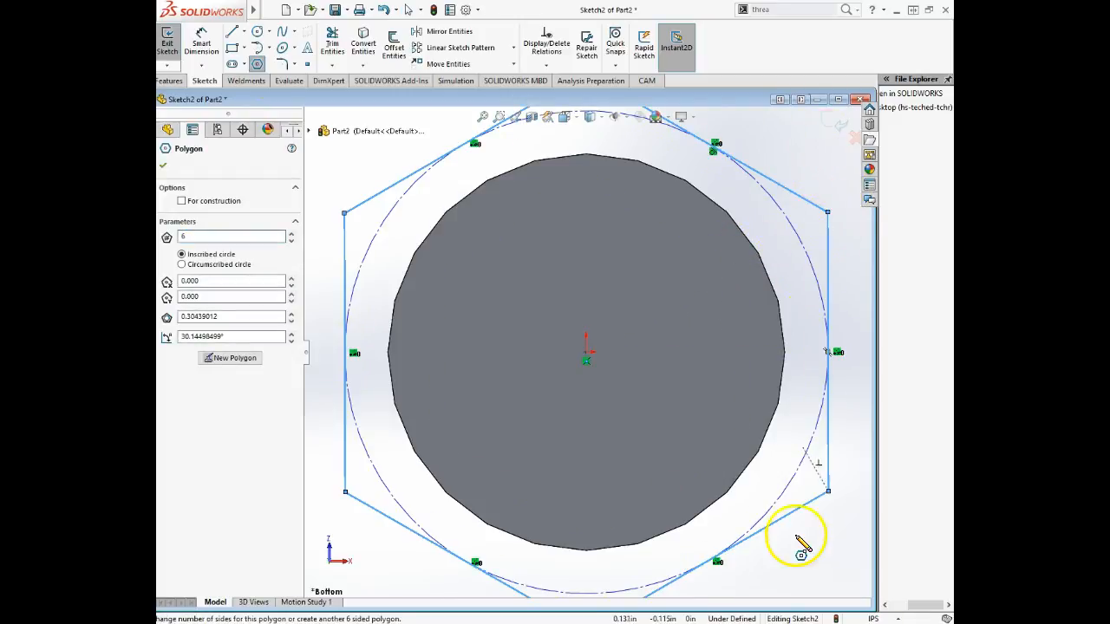
{"action": "scroll", "coordinate": [592, 425], "scroll_direction": "up", "scroll_amount": 4}
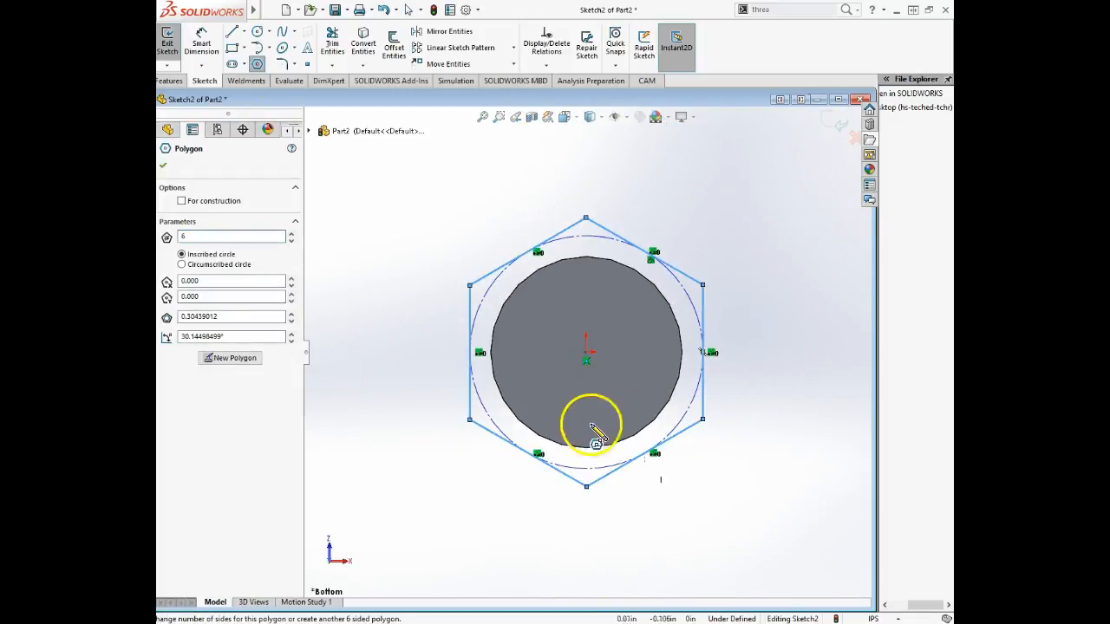
{"action": "left_click", "coordinate": [469, 303]}
{"action": "key", "text": "Escape"}
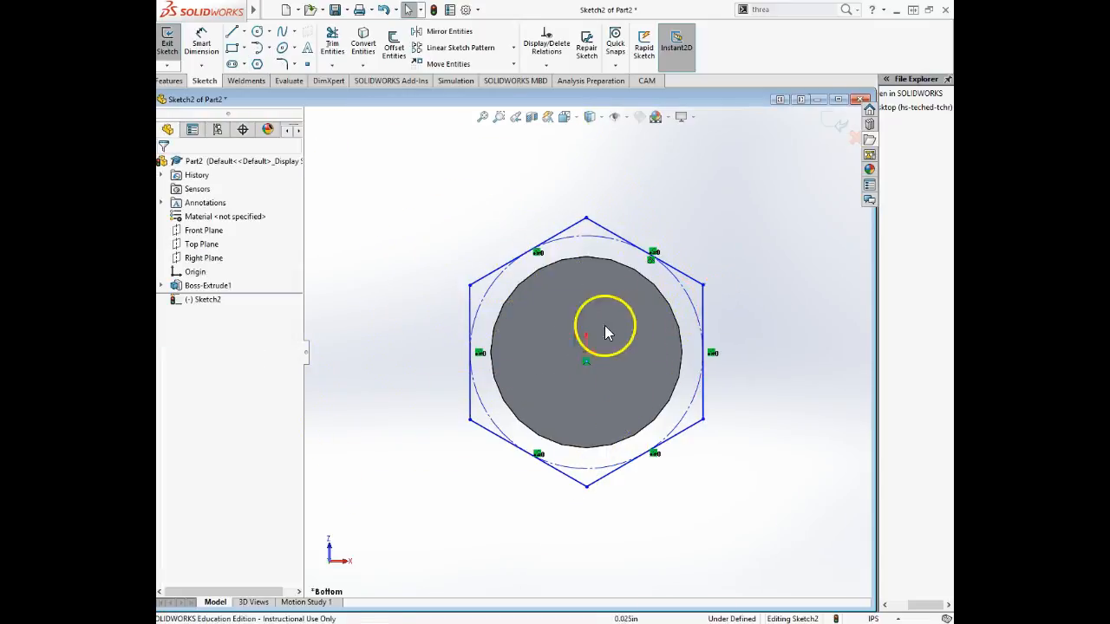
- Dimension the hexagon's width between its two roughly vertical sides to 7/16 in
{"action": "right_click_drag", "start_coordinate": [374, 475], "coordinate": [377, 346]}
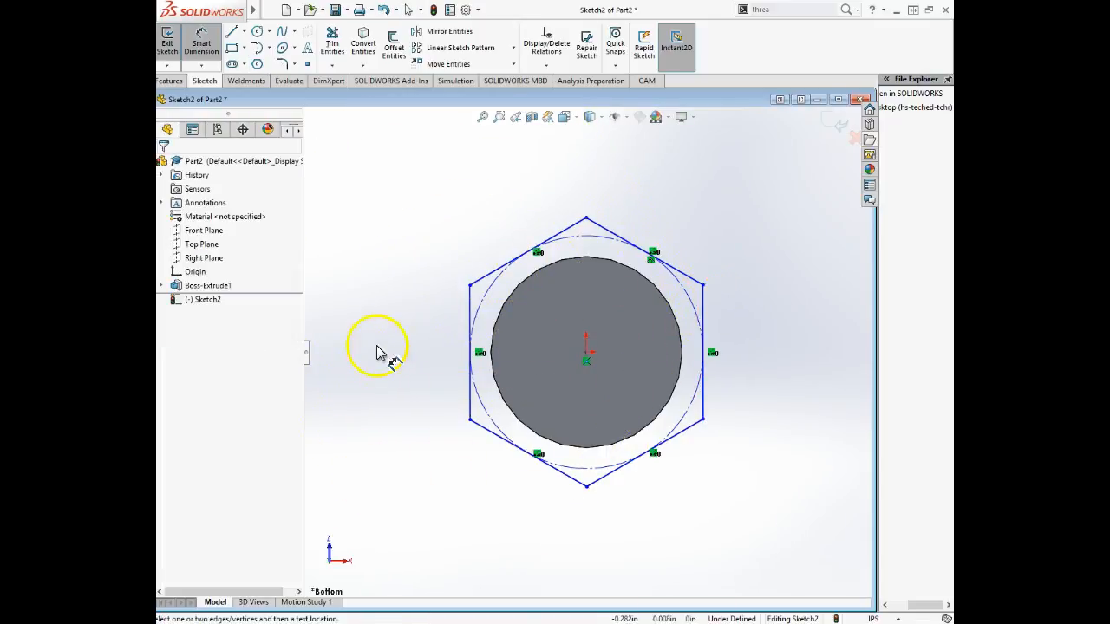
{"action": "left_click", "coordinate": [471, 305]}
{"action": "left_click", "coordinate": [703, 319]}
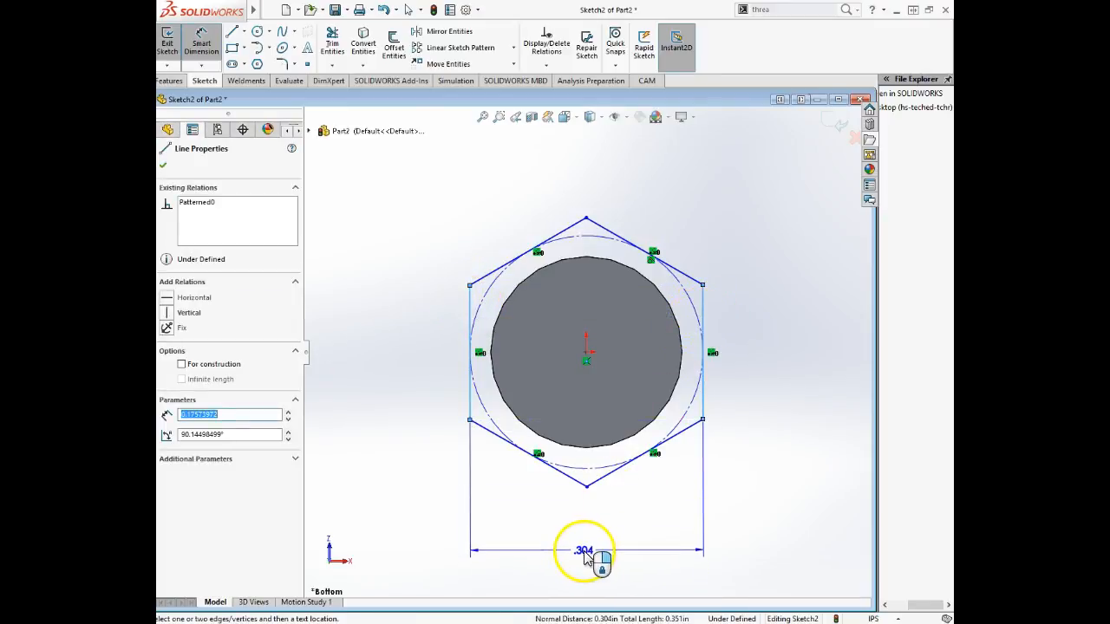
{"action": "left_click", "coordinate": [584, 554]}
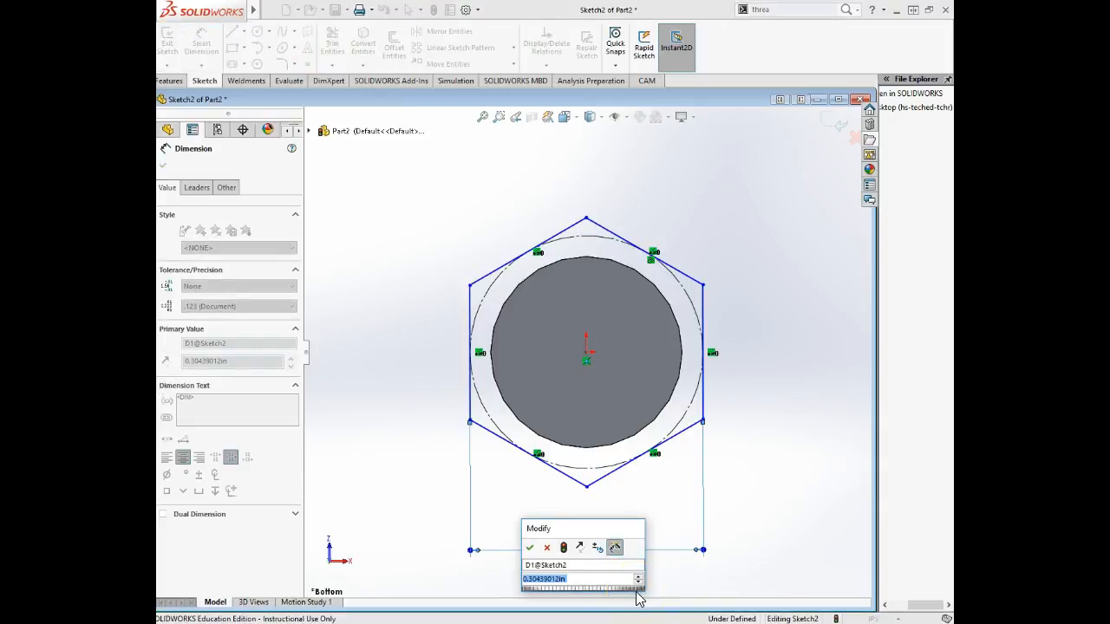
{"action": "type", "text": "7/"}
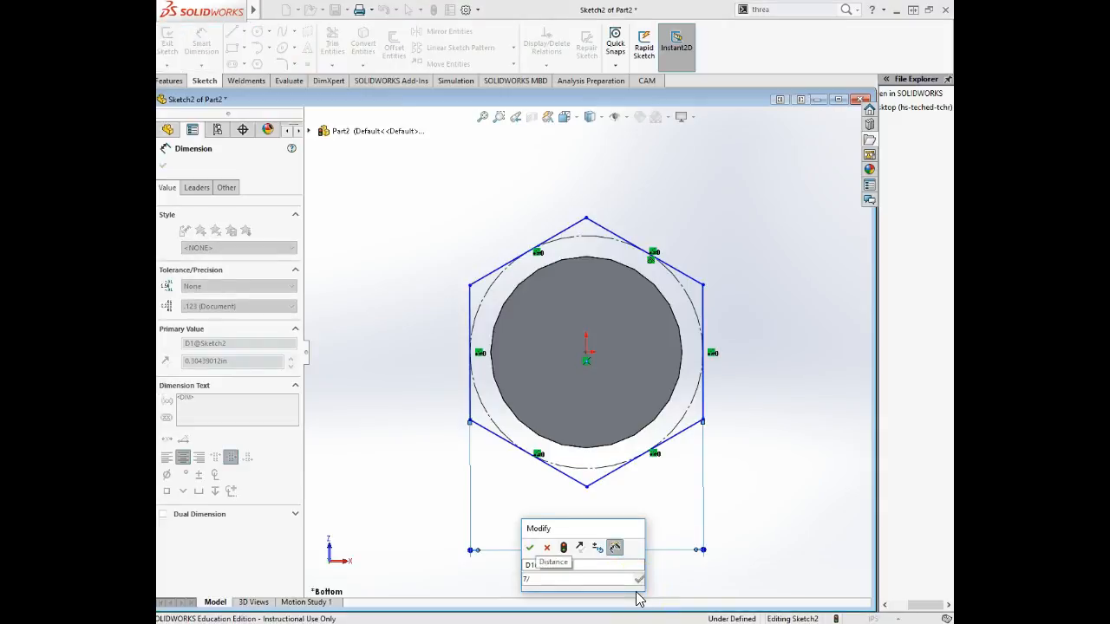
{"action": "type", "text": "16"}
{"action": "key", "text": "Return"}
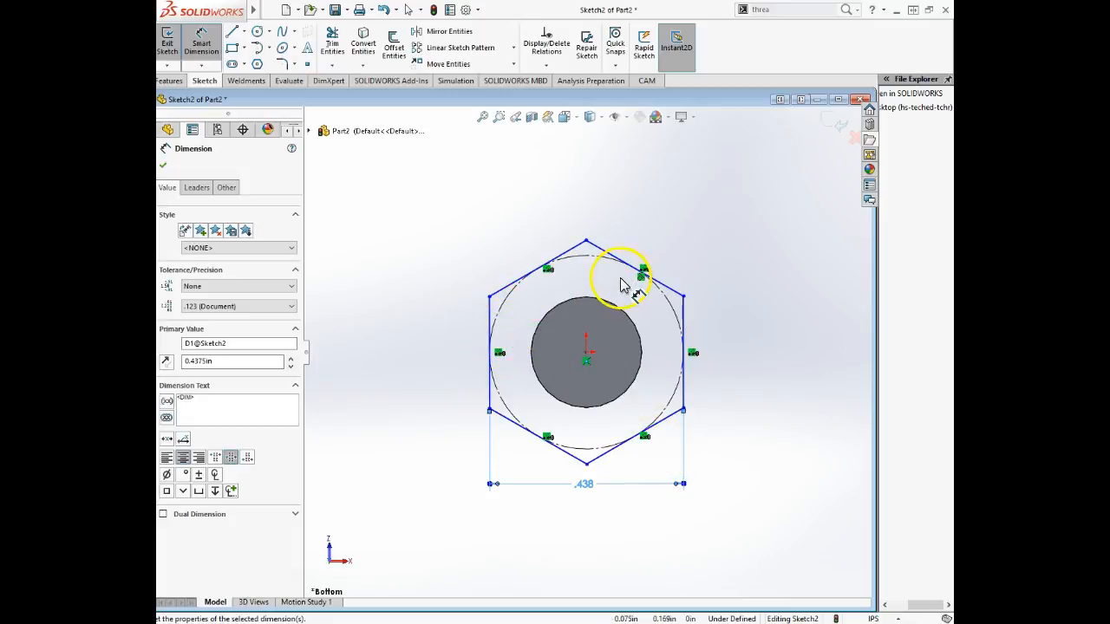
{"action": "key", "text": "Escape"}
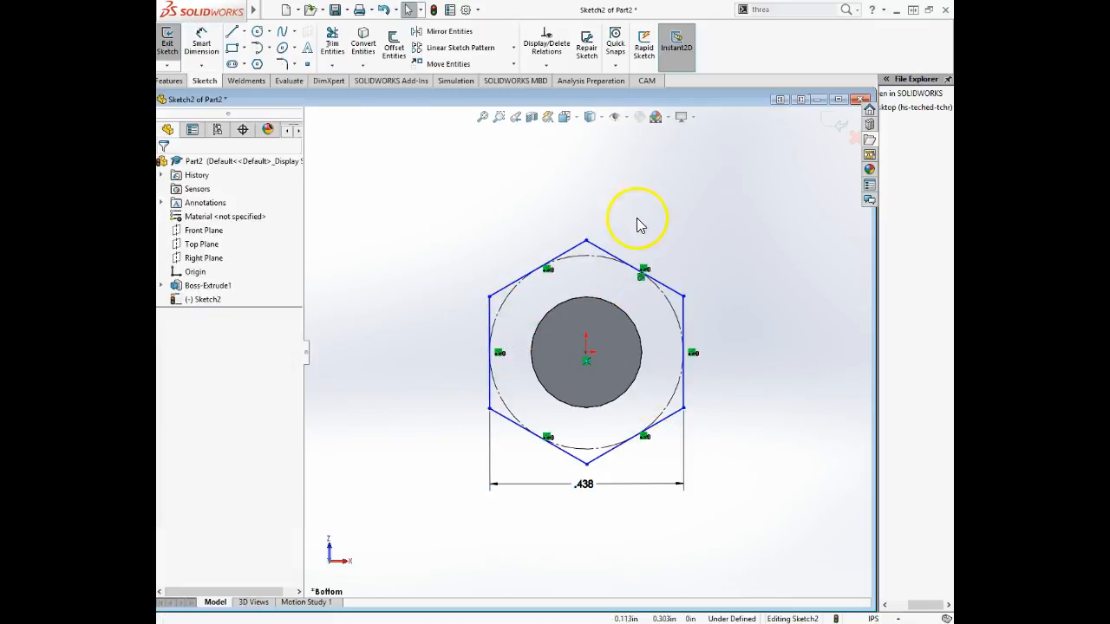
- Add a Vertical relation to the hexagon's upper-right side
{"action": "left_click", "coordinate": [602, 251]}
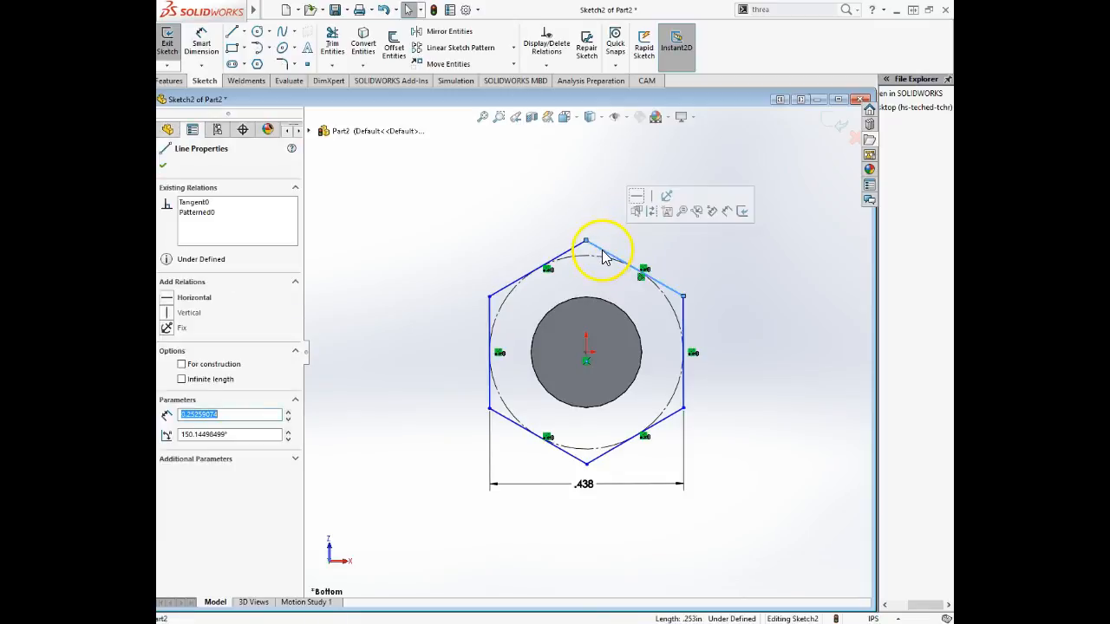
{"action": "left_click", "coordinate": [167, 315]}
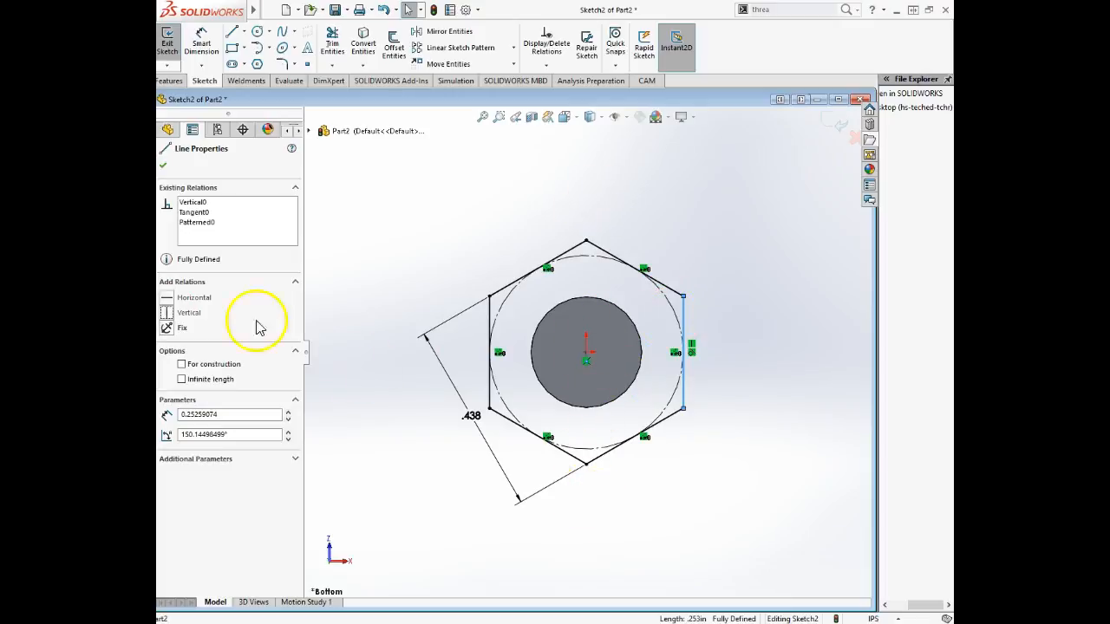
{"action": "left_click", "coordinate": [164, 171]}
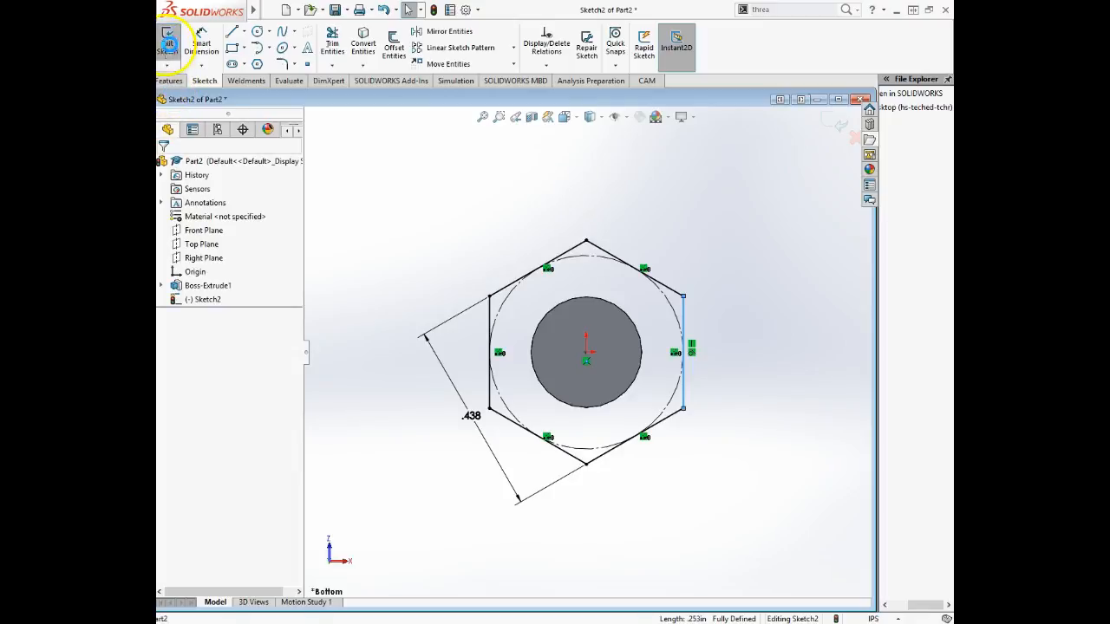
- Exit the hexagon sketch and start a blind boss extrusion of it away from the shank
{"action": "left_click", "coordinate": [168, 45]}
{"action": "scroll", "coordinate": [458, 310], "scroll_direction": "down", "scroll_amount": 3}
{"action": "mouse_move", "coordinate": [458, 310]}
{"action": "middle_mouse_down"}
{"action": "mouse_move", "coordinate": [537, 364]}
{"action": "mouse_move", "coordinate": [523, 352]}
{"action": "middle_mouse_up"}
{"action": "left_click", "coordinate": [163, 82]}
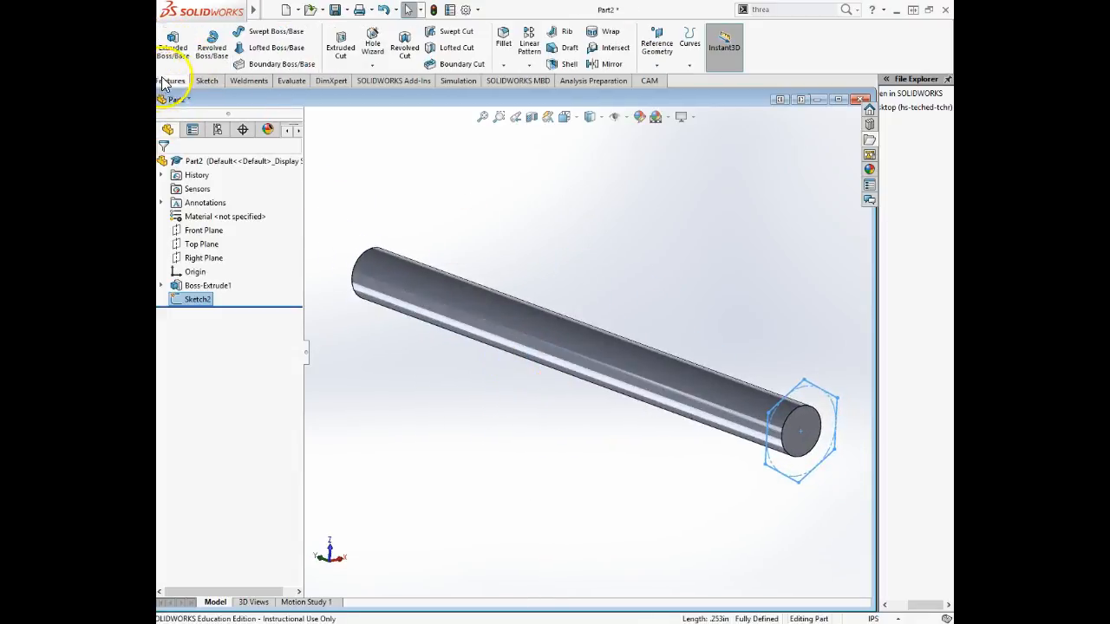
{"action": "left_click", "coordinate": [172, 52]}
{"action": "scroll", "coordinate": [788, 466], "scroll_direction": "down", "scroll_amount": 3}
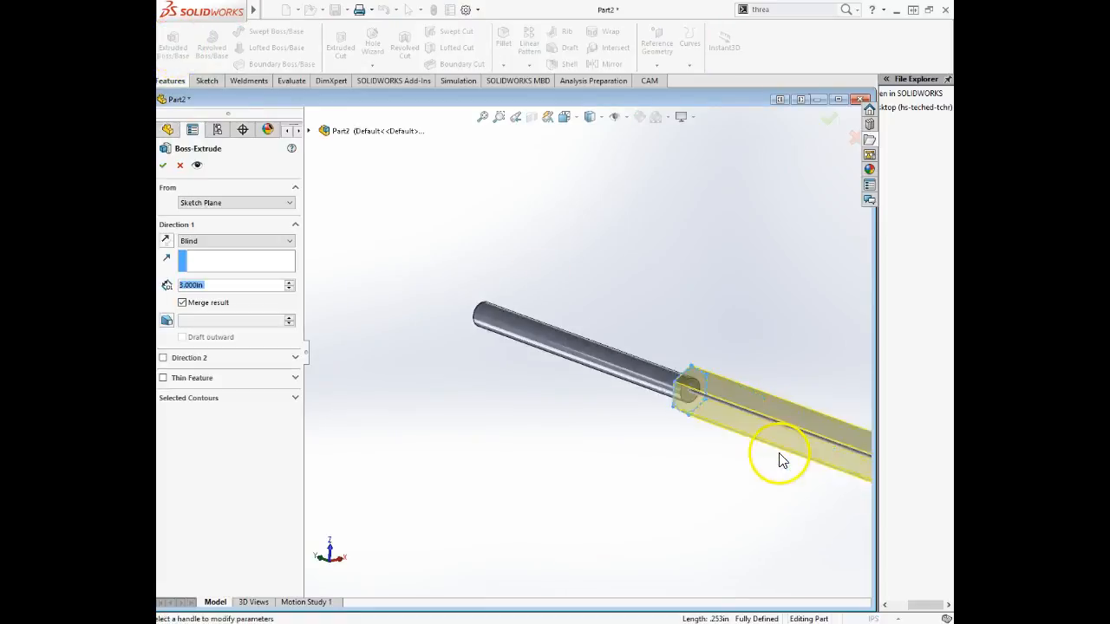
{"action": "middle_click_drag", "start_coordinate": [722, 406], "coordinate": [695, 405]}
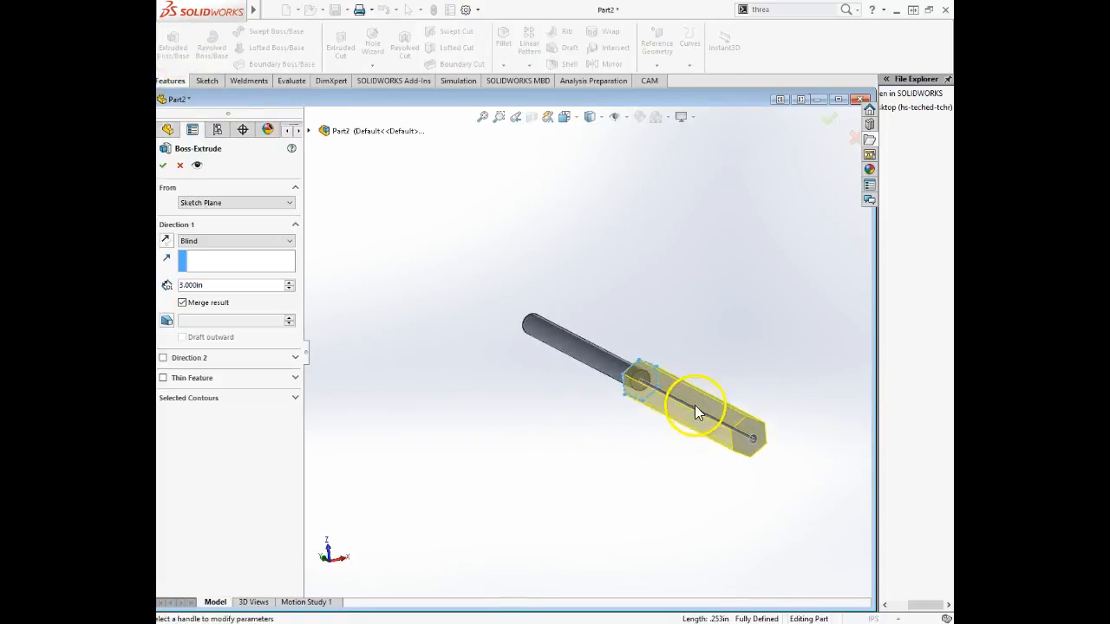
- Try reversing the hexagon's extrusion direction and restore the direction away from the shank
{"action": "left_click", "coordinate": [167, 242]}
{"action": "left_click", "coordinate": [167, 242]}
{"action": "left_click", "coordinate": [166, 242]}
{"action": "left_click", "coordinate": [167, 242]}
- Set the hexagonal head's extrusion depth to 0.165 in and finish the extrusion
{"action": "scroll", "coordinate": [657, 427], "scroll_direction": "down", "scroll_amount": 2}
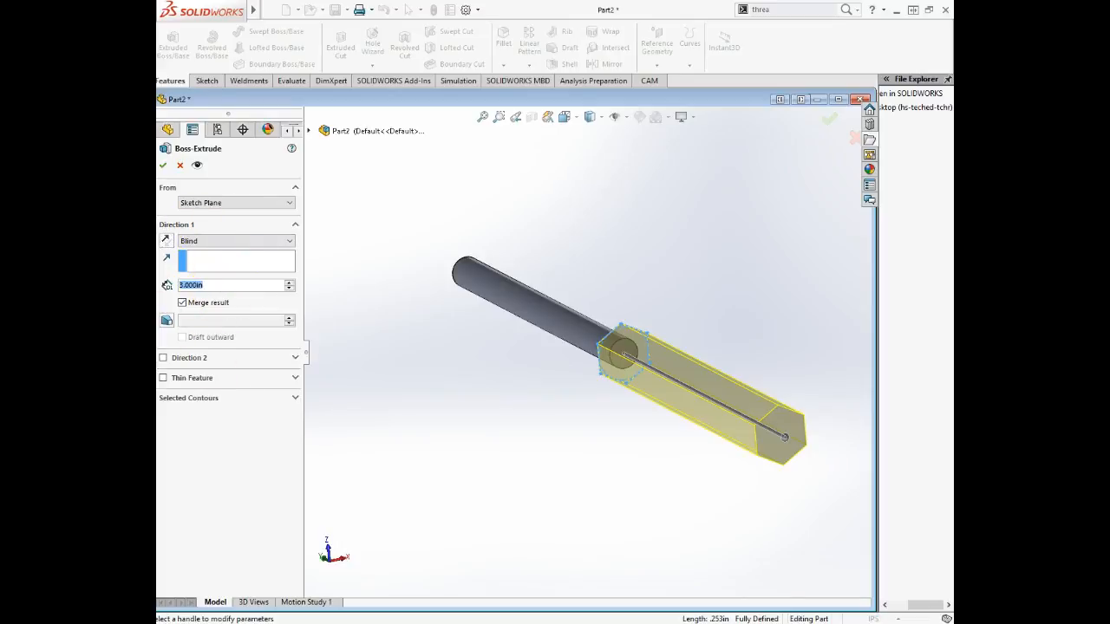
{"action": "type", "text": "165"}
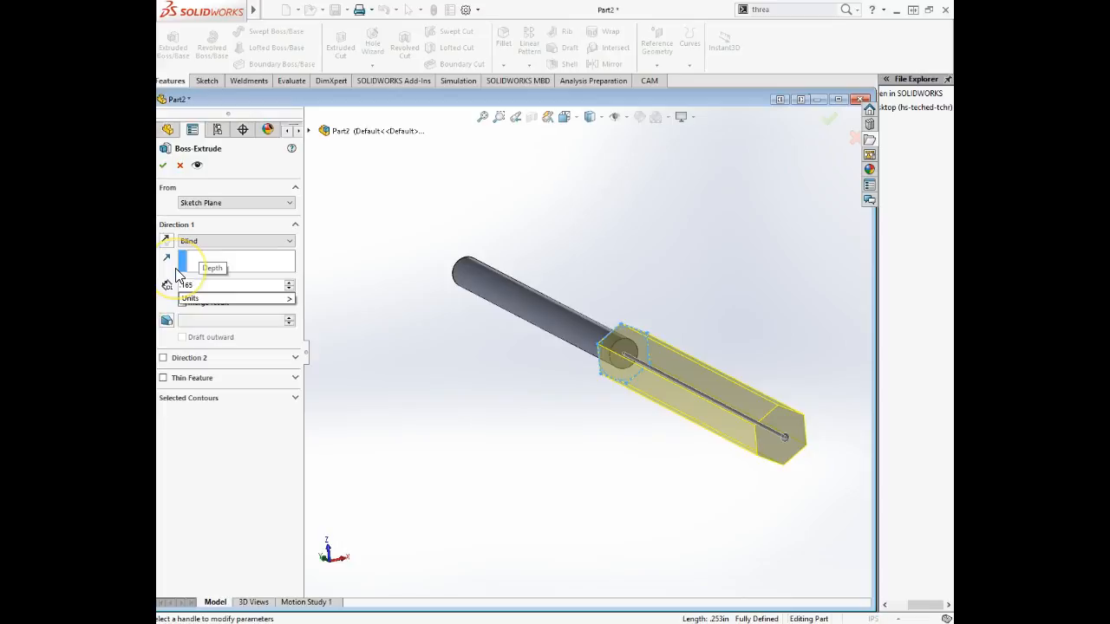
{"action": "key", "text": "Return"}
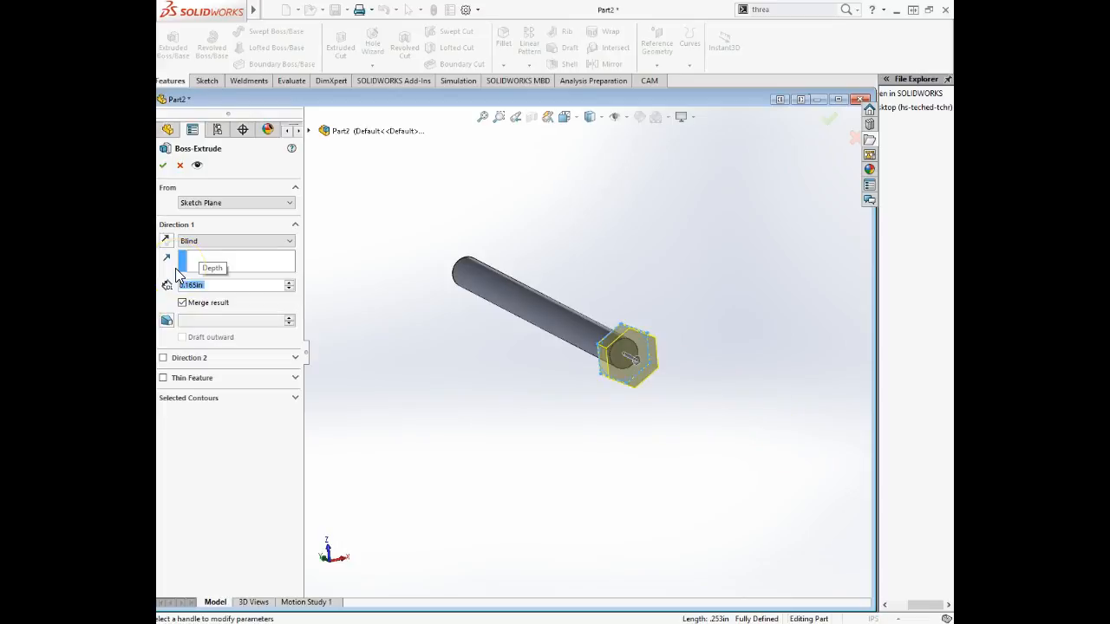
{"action": "left_click", "coordinate": [165, 165]}
- Examine the extruded hexagonal head from the side and from its end face
{"action": "scroll", "coordinate": [614, 364], "scroll_direction": "down", "scroll_amount": 3}
{"action": "middle_click_drag", "start_coordinate": [618, 354], "coordinate": [676, 351]}
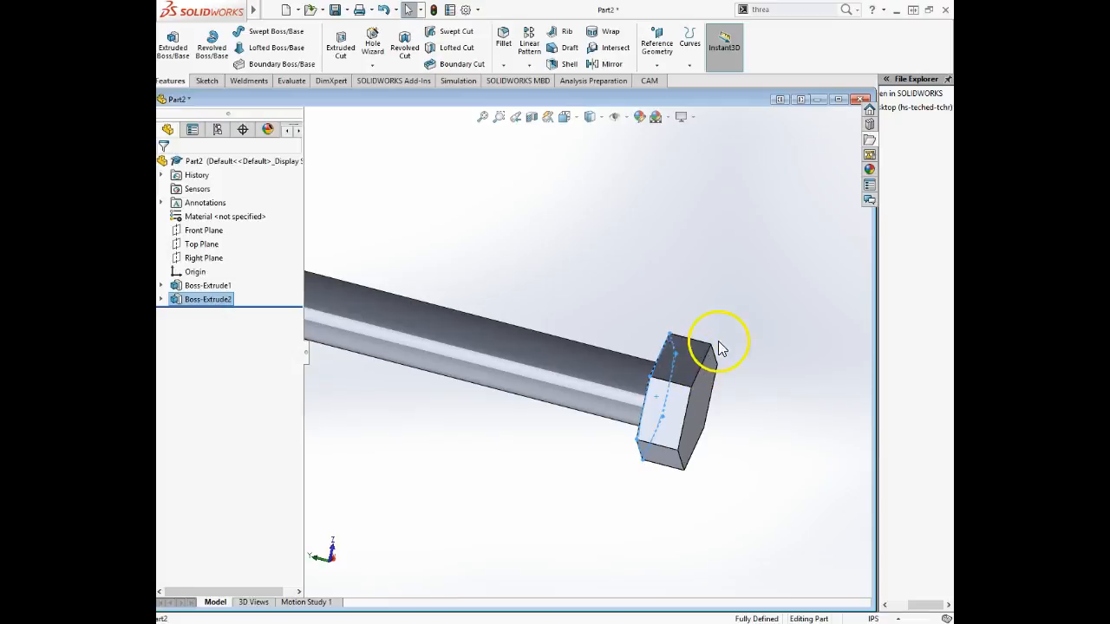
{"action": "scroll", "coordinate": [717, 401], "scroll_direction": "up", "scroll_amount": 2}
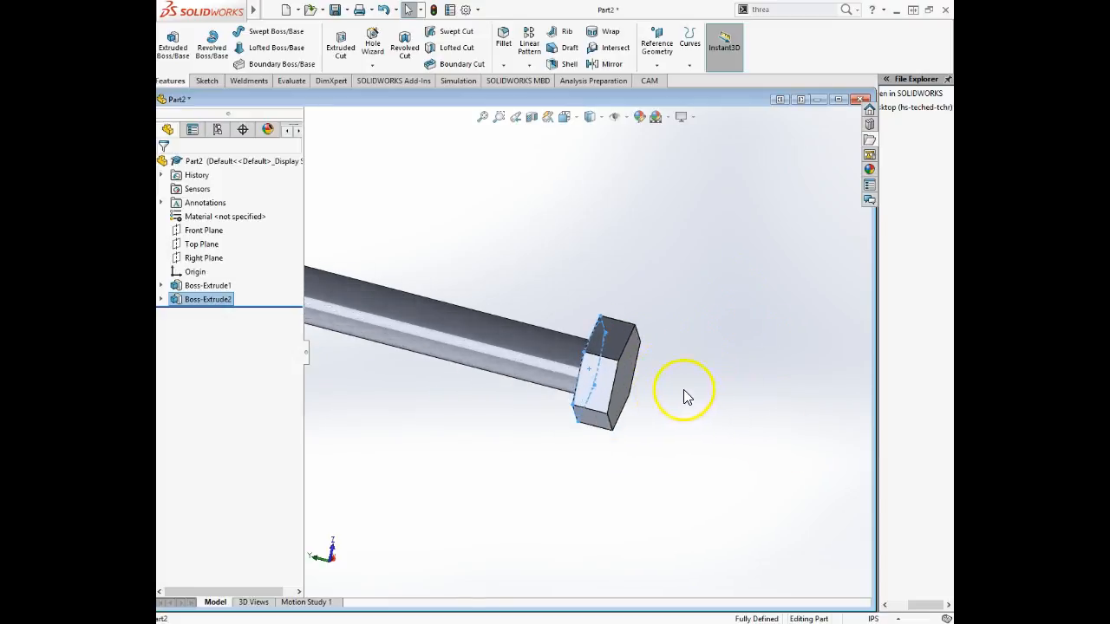
{"action": "scroll", "coordinate": [690, 399], "scroll_direction": "down", "scroll_amount": 3}
{"action": "scroll", "coordinate": [509, 230], "scroll_direction": "up", "scroll_amount": 1}
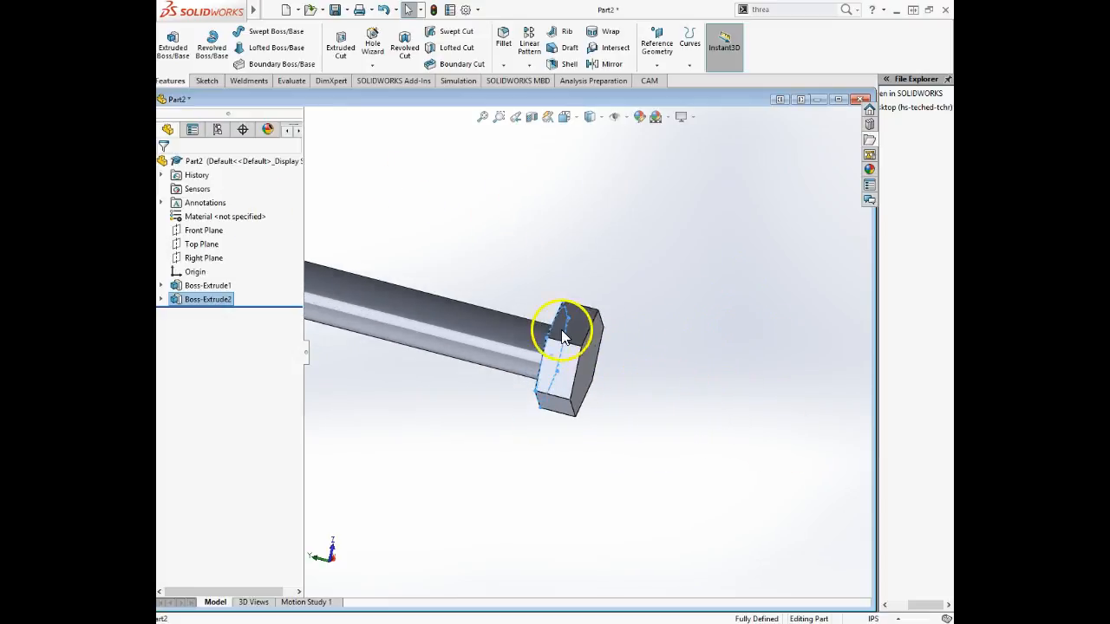
{"action": "scroll", "coordinate": [562, 330], "scroll_direction": "up", "scroll_amount": 1}
{"action": "middle_click_drag", "start_coordinate": [572, 347], "coordinate": [491, 322]}
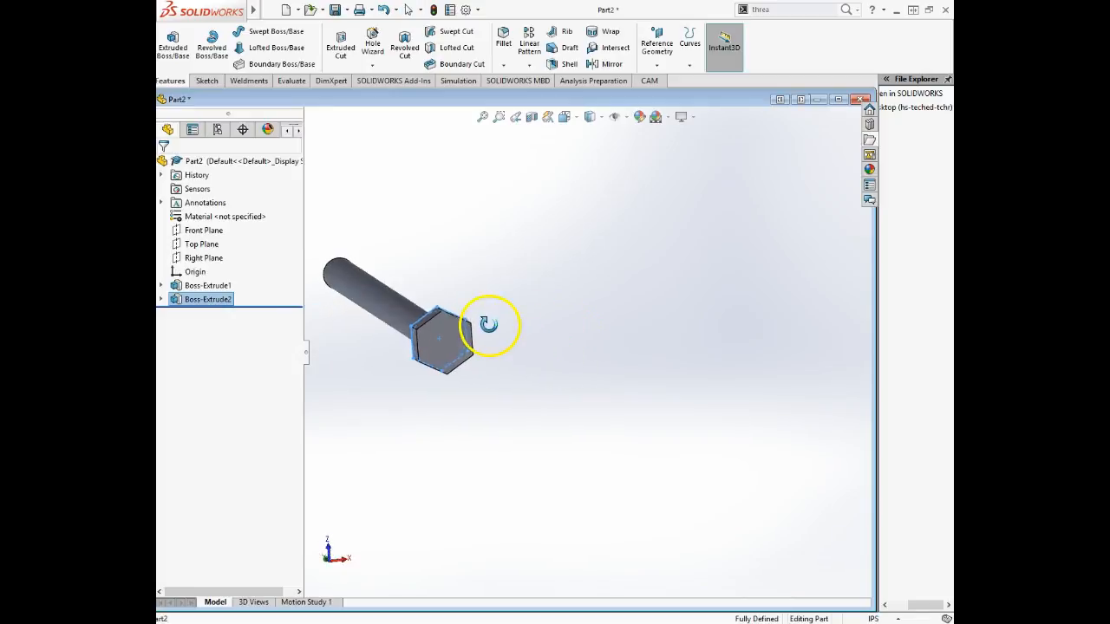
- Start a sketch on the Right Plane and orient the view normal to it
{"action": "left_click", "coordinate": [203, 260]}
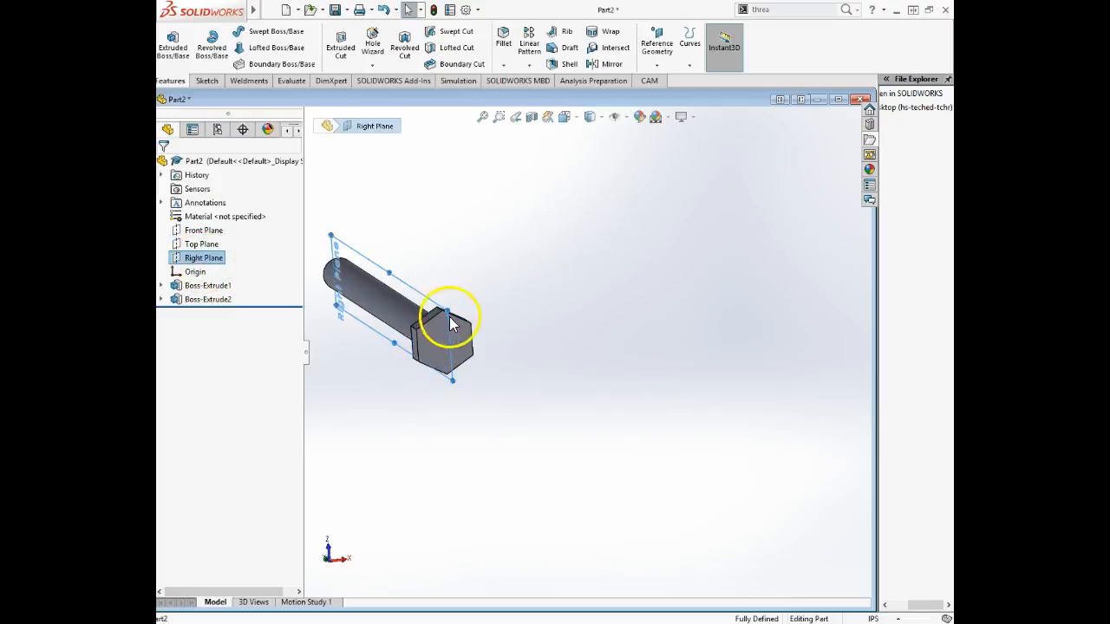
{"action": "scroll", "coordinate": [451, 319], "scroll_direction": "down", "scroll_amount": 4}
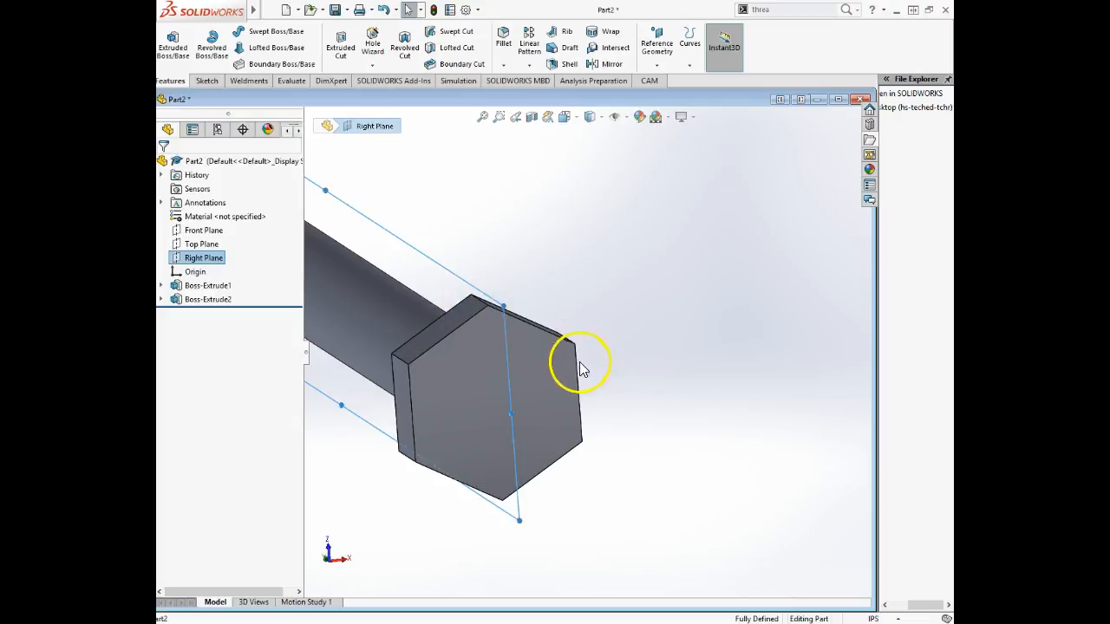
{"action": "scroll", "coordinate": [477, 385], "scroll_direction": "up", "scroll_amount": 1}
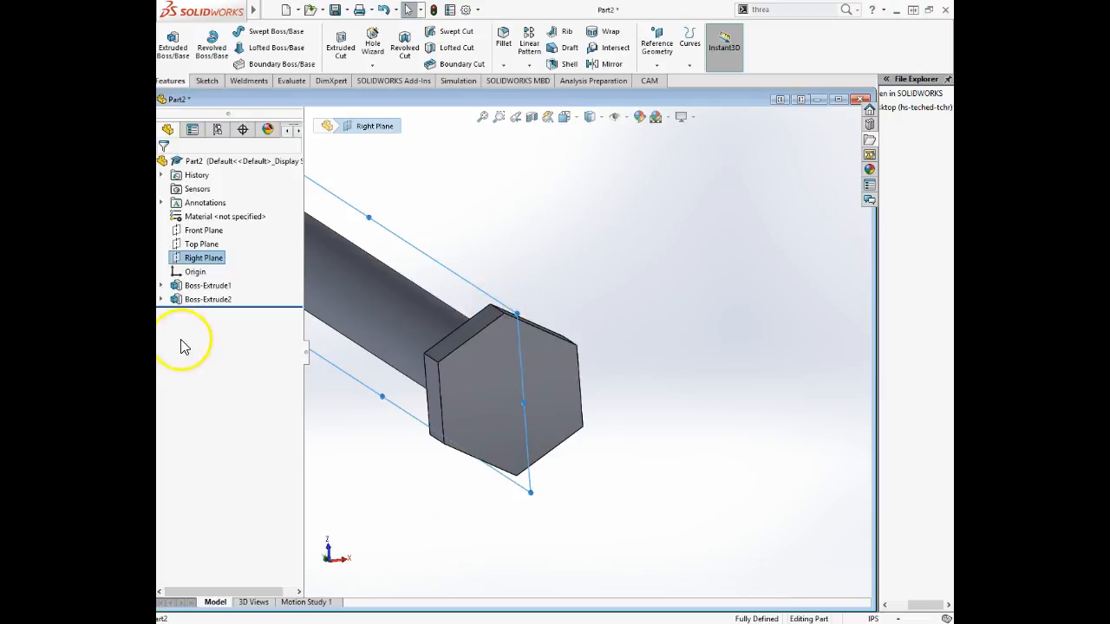
{"action": "left_click", "coordinate": [197, 259]}
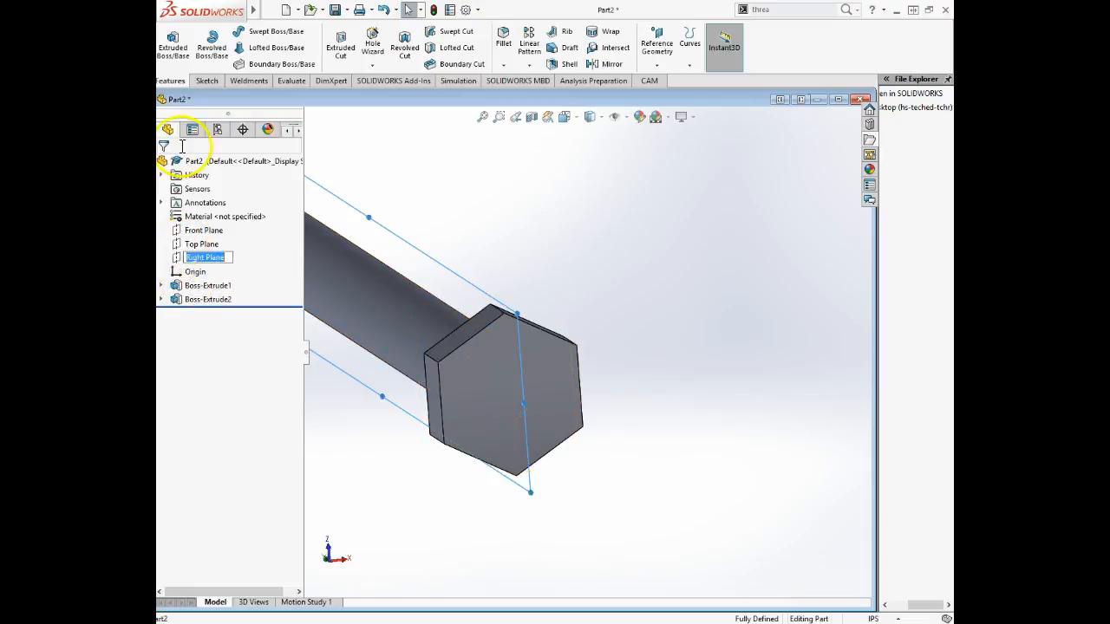
{"action": "left_click", "coordinate": [207, 81]}
{"action": "left_click", "coordinate": [169, 43]}
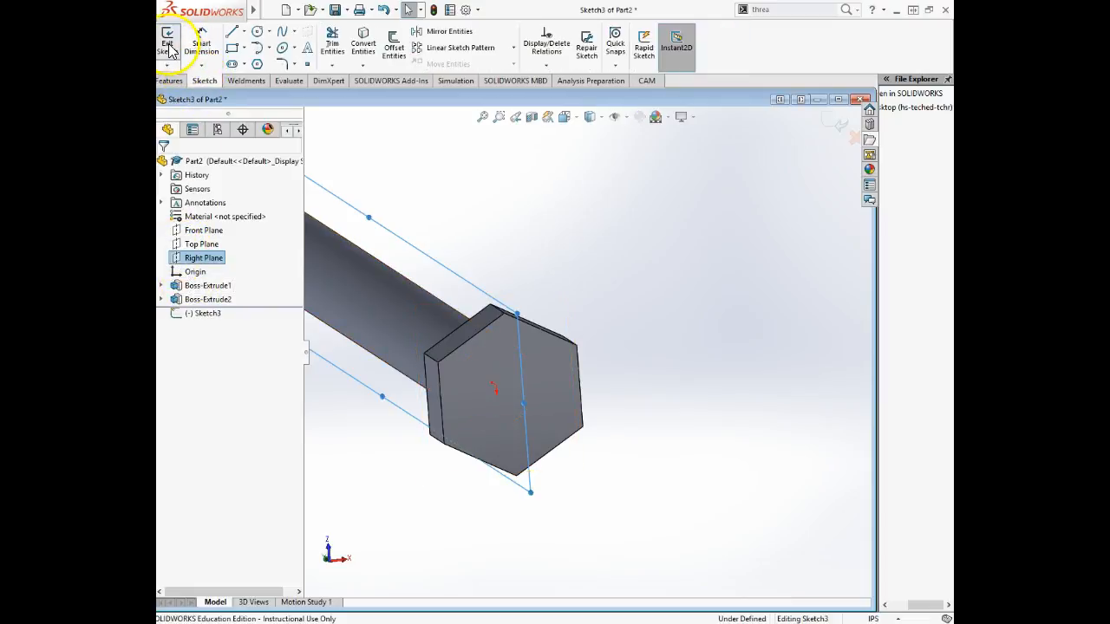
{"action": "right_click", "coordinate": [205, 266]}
{"action": "left_click", "coordinate": [270, 244]}
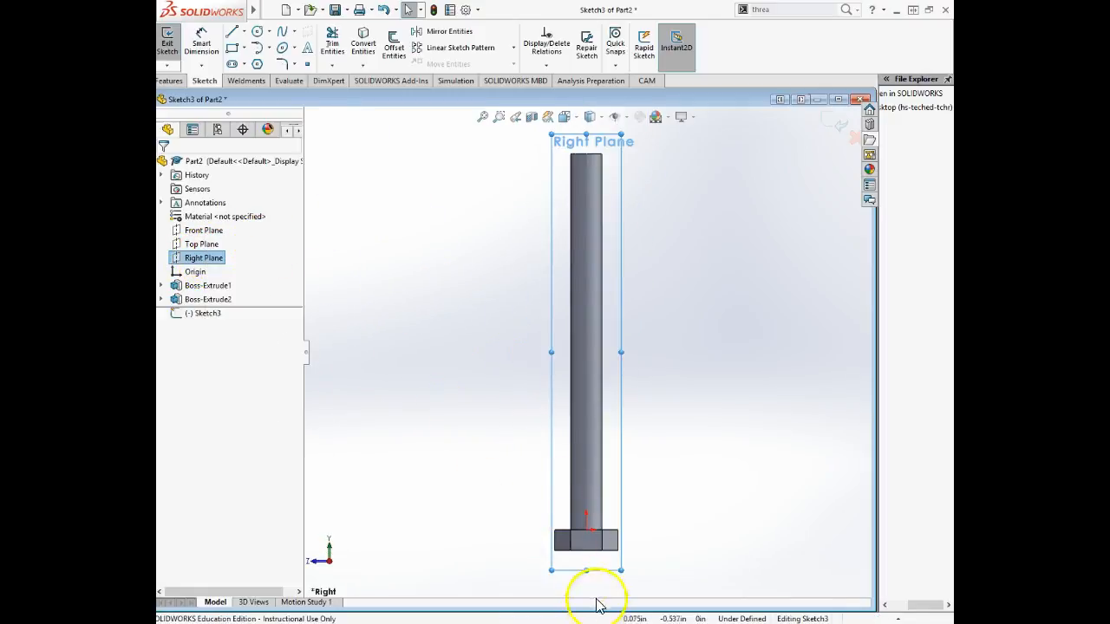
- Change the display style so the bolt is drawn with edge lines only, without shading
{"action": "scroll", "coordinate": [596, 599], "scroll_direction": "down", "scroll_amount": 5}
{"action": "scroll", "coordinate": [598, 423], "scroll_direction": "down", "scroll_amount": 2}
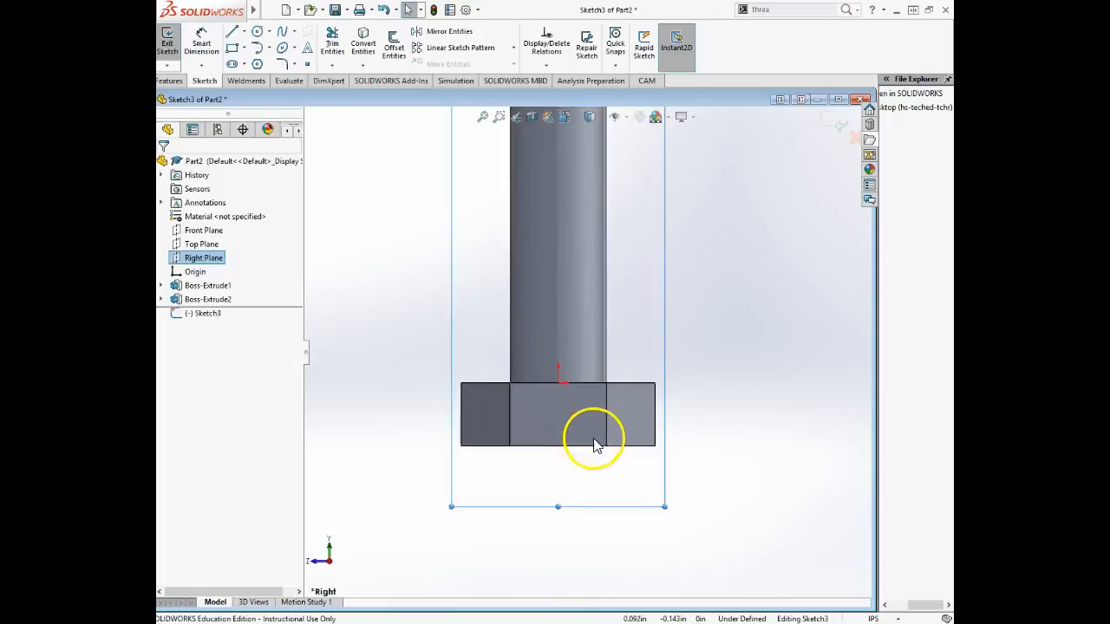
{"action": "left_click", "coordinate": [603, 124]}
{"action": "left_click", "coordinate": [591, 153]}
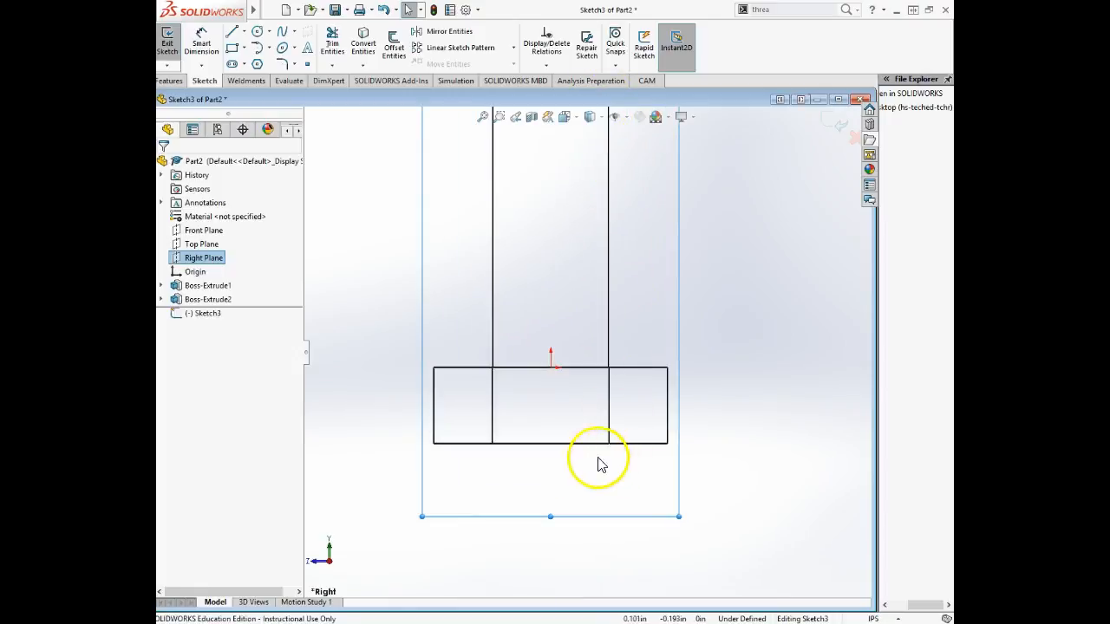
{"action": "left_click", "coordinate": [601, 121]}
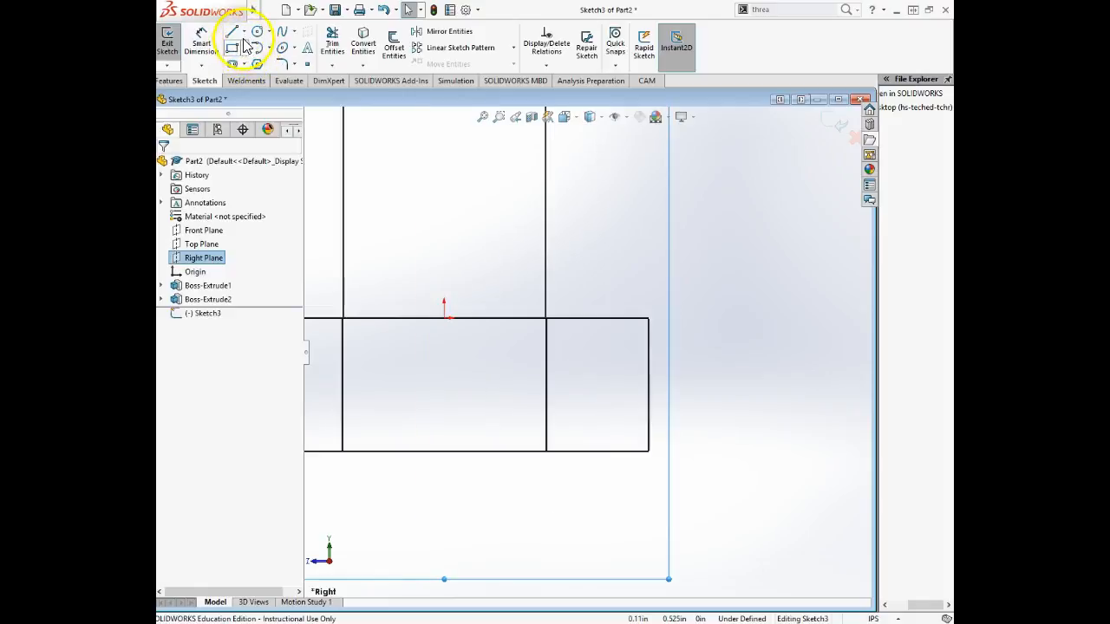
- Draw a vertical centerline about 0.211 in long from the origin down through the head and past its bottom edge
{"action": "left_click", "coordinate": [244, 32]}
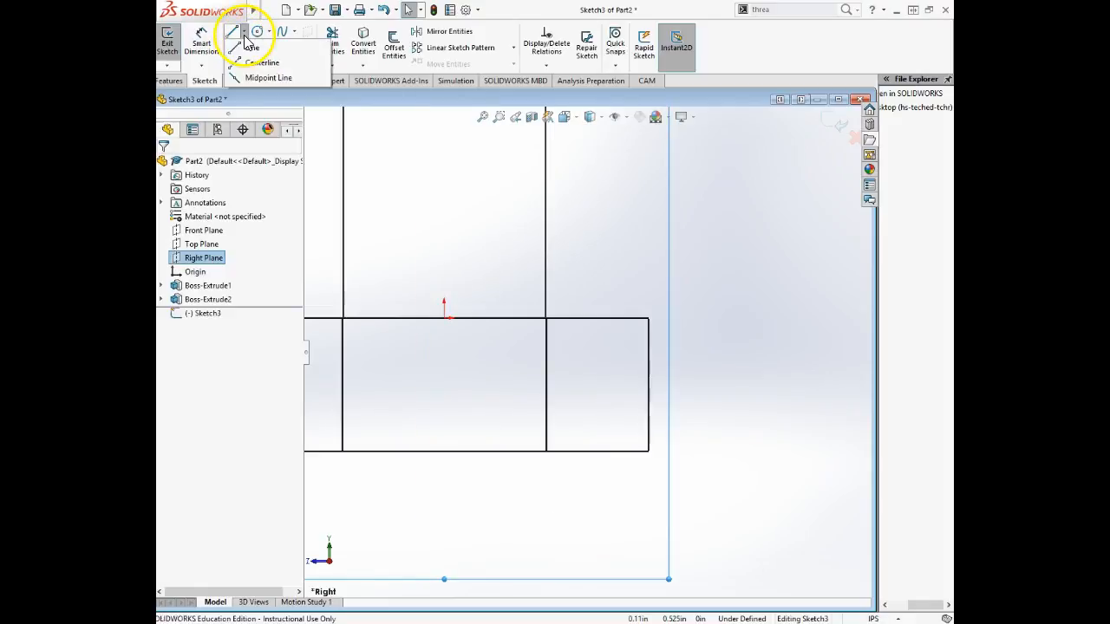
{"action": "left_click", "coordinate": [257, 63]}
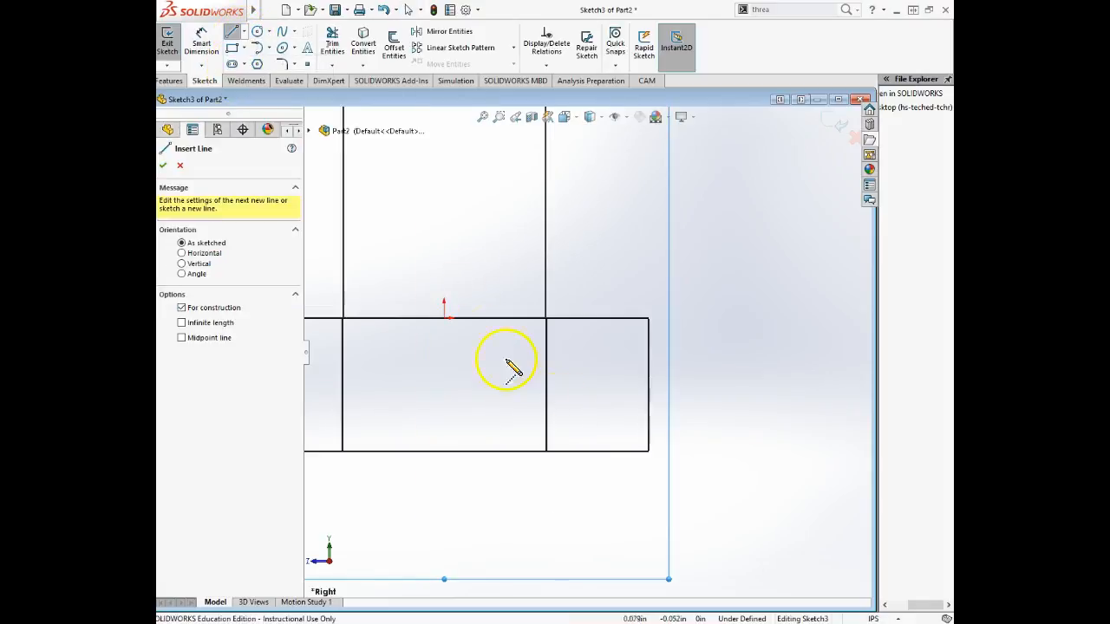
{"action": "left_click", "coordinate": [444, 318]}
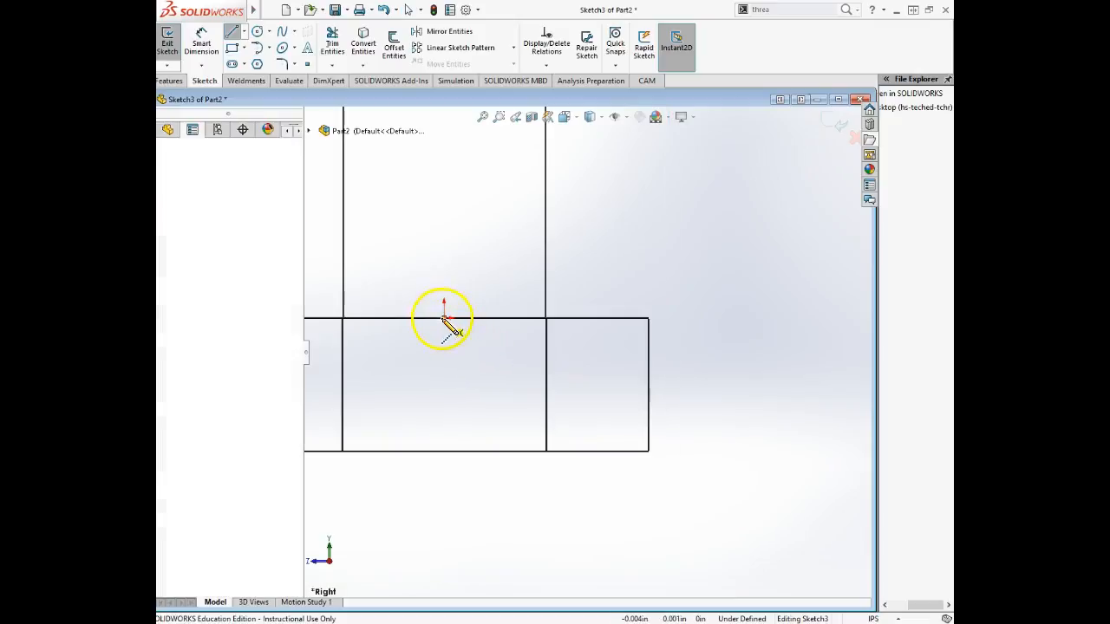
{"action": "left_click", "coordinate": [444, 487]}
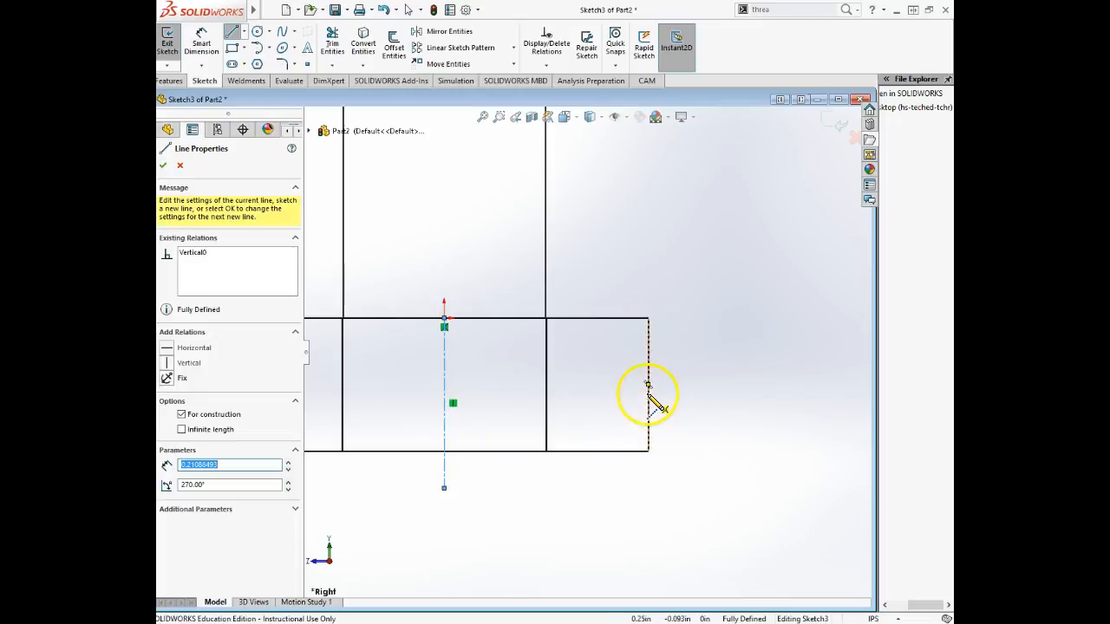
- Draw a horizontal centerline about 0.182 in long from the midpoint of the head's right edge inward
{"action": "left_click", "coordinate": [649, 385]}
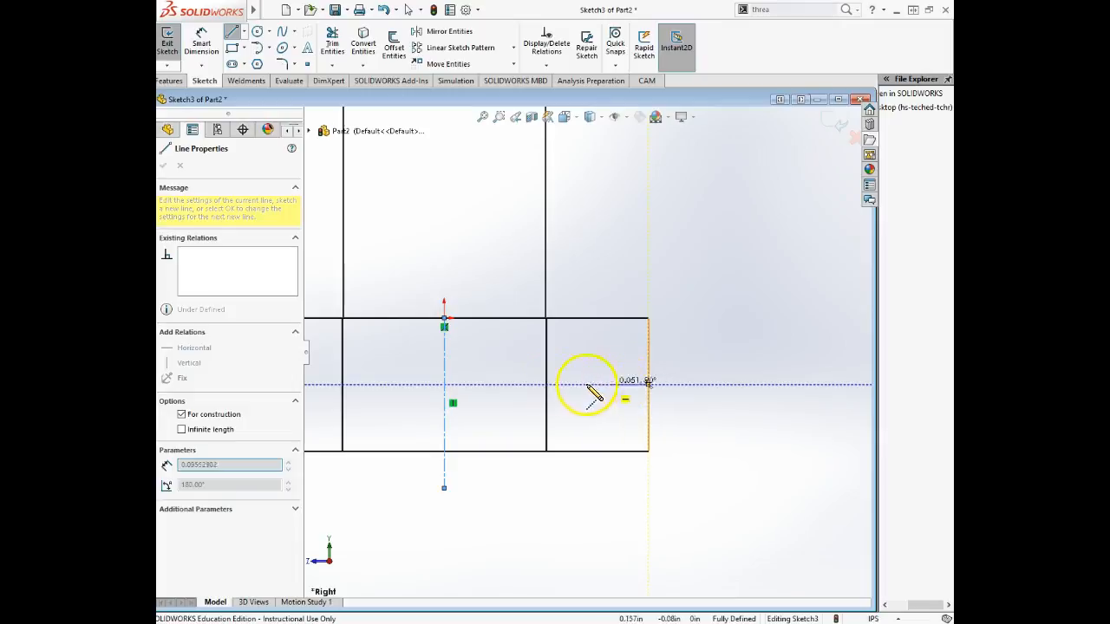
{"action": "double_click", "coordinate": [502, 385]}
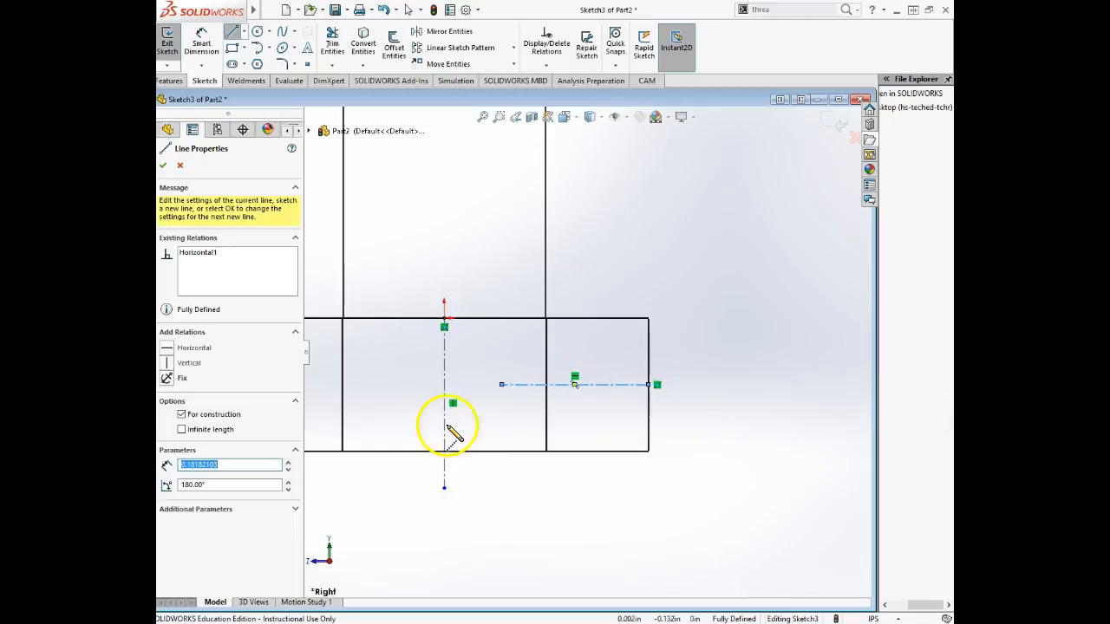
{"action": "scroll", "coordinate": [698, 427], "scroll_direction": "down", "scroll_amount": 2}
{"action": "scroll", "coordinate": [495, 318], "scroll_direction": "up", "scroll_amount": 2}
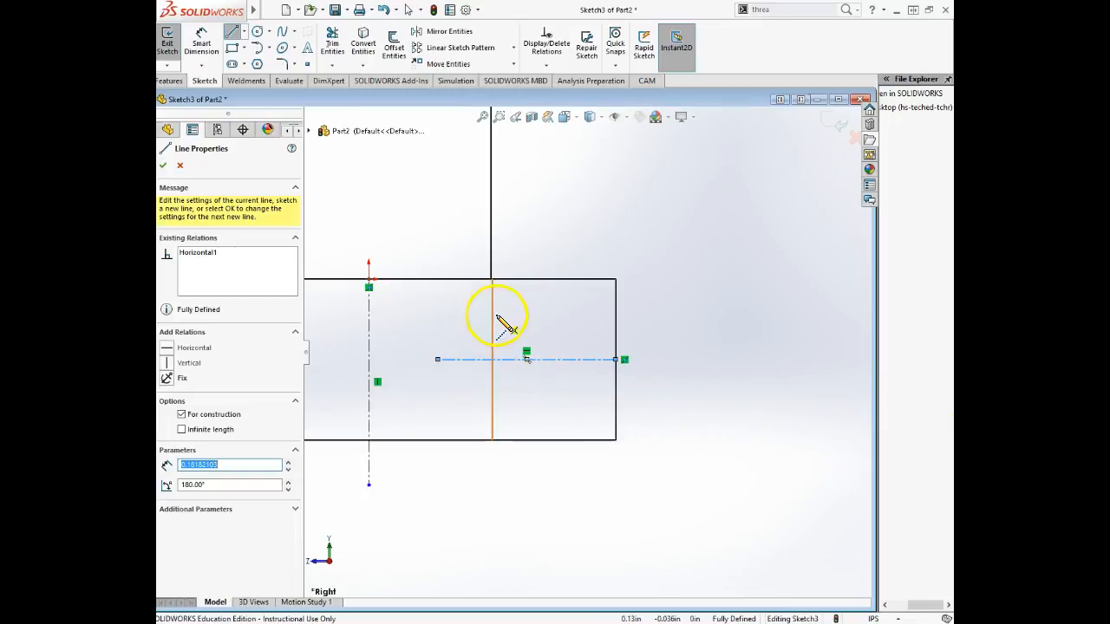
- Draw a circle with a radius of about 0.035 in overlapping the head's right edge near its upper-right corner
{"action": "left_click", "coordinate": [257, 31]}
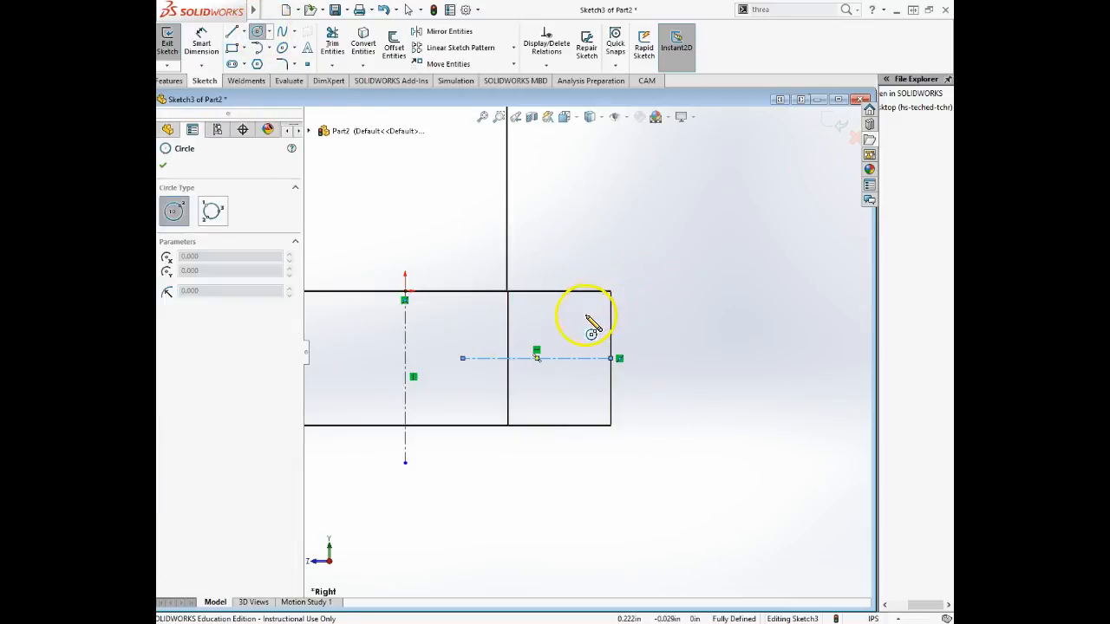
{"action": "left_click", "coordinate": [630, 321]}
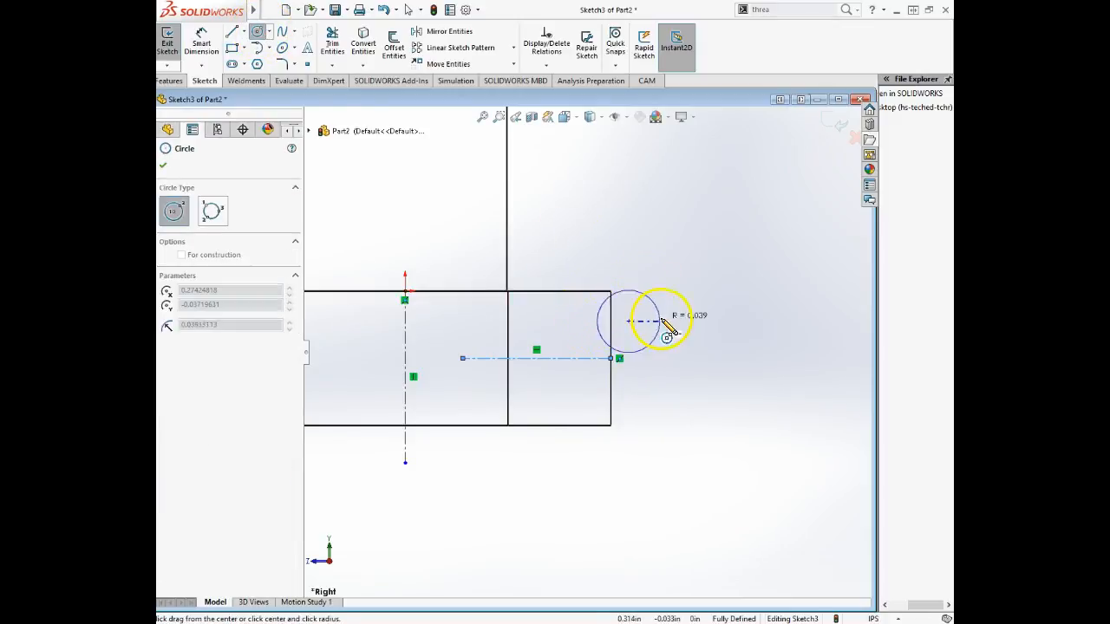
{"action": "left_click", "coordinate": [657, 323]}
- Dimension the circle's diameter as 0.1 in and its center 0.21 in from the vertical centerline
{"action": "right_click_drag", "start_coordinate": [699, 307], "coordinate": [715, 229]}
{"action": "left_click", "coordinate": [646, 306]}
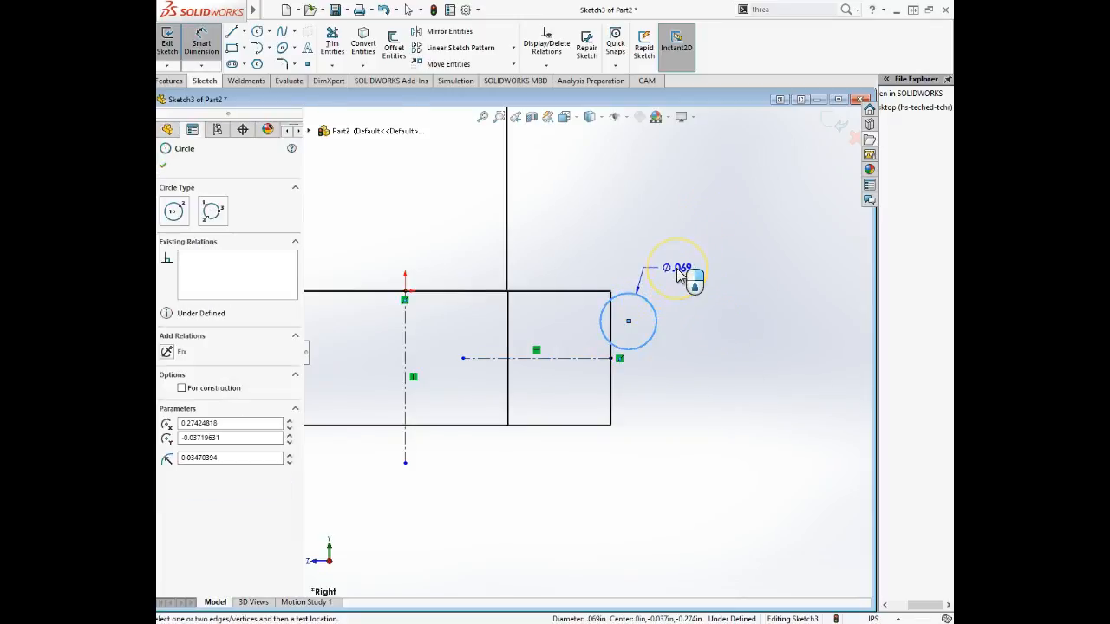
{"action": "left_click", "coordinate": [682, 276]}
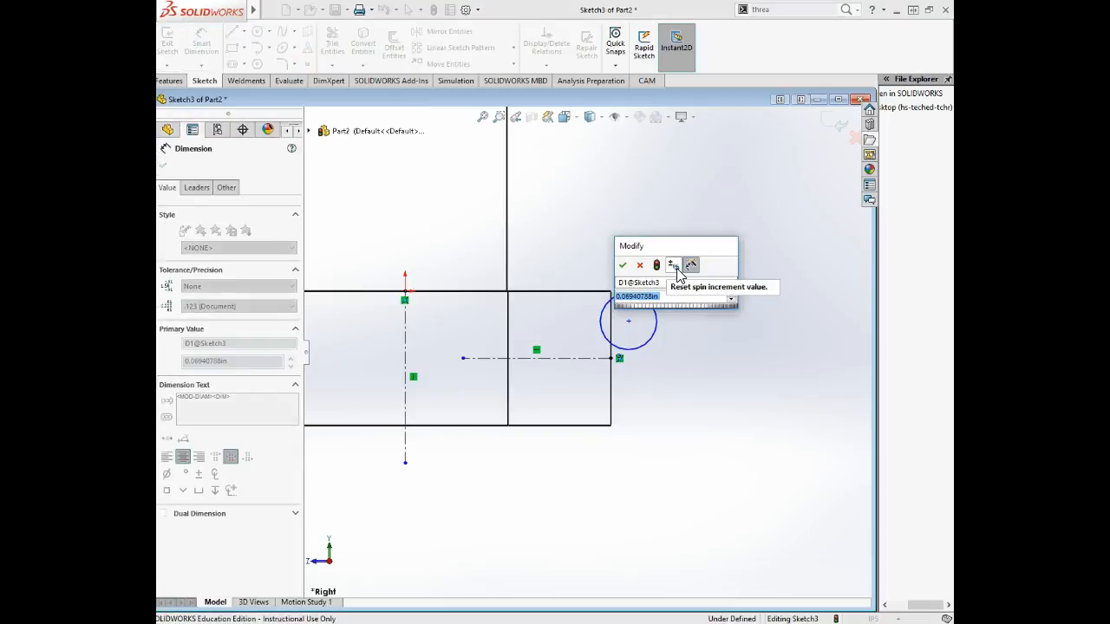
{"action": "type", "text": ".1"}
{"action": "key", "text": "Return"}
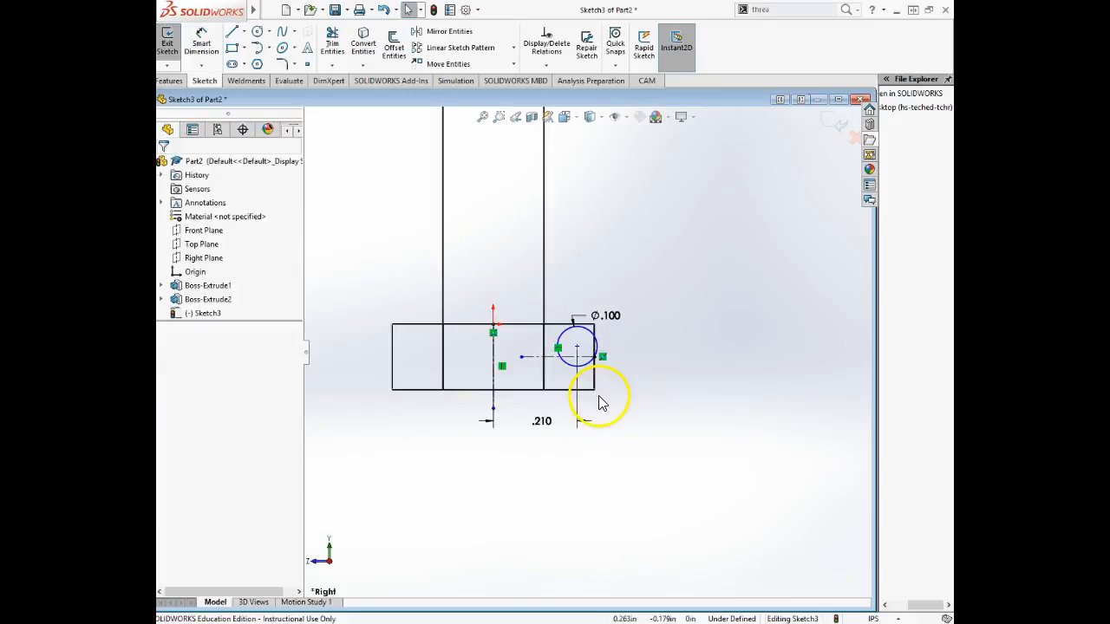
- Add a tangent relation between the circle and the head's top edge
{"action": "scroll", "coordinate": [520, 396], "scroll_direction": "down", "scroll_amount": 4}
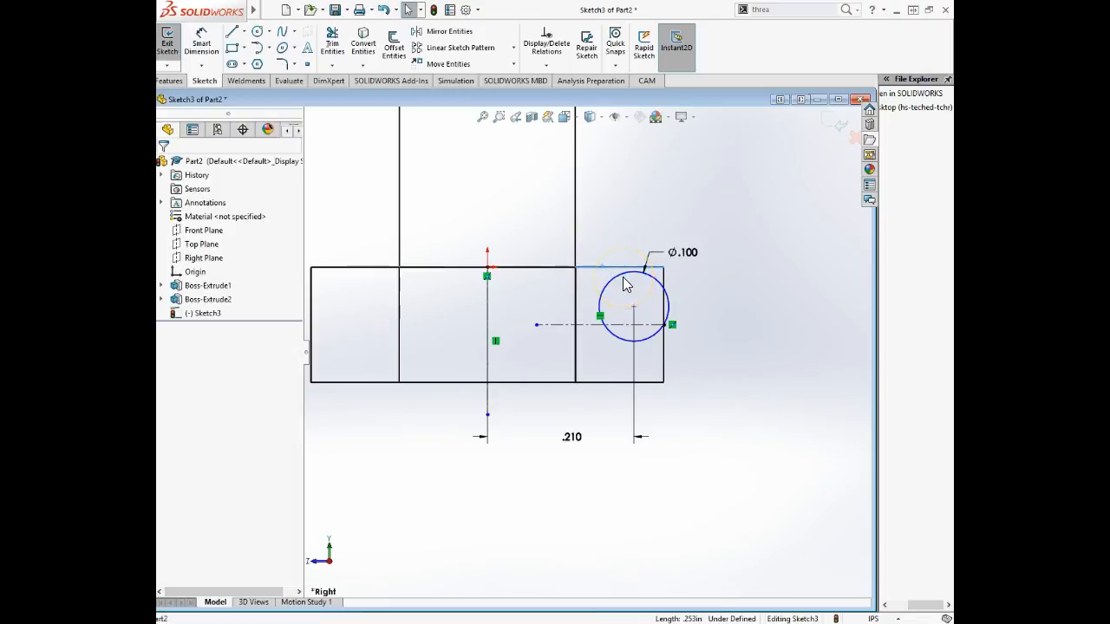
{"action": "left_click", "coordinate": [626, 283]}
{"action": "left_click", "coordinate": [614, 271], "text": "ctrl"}
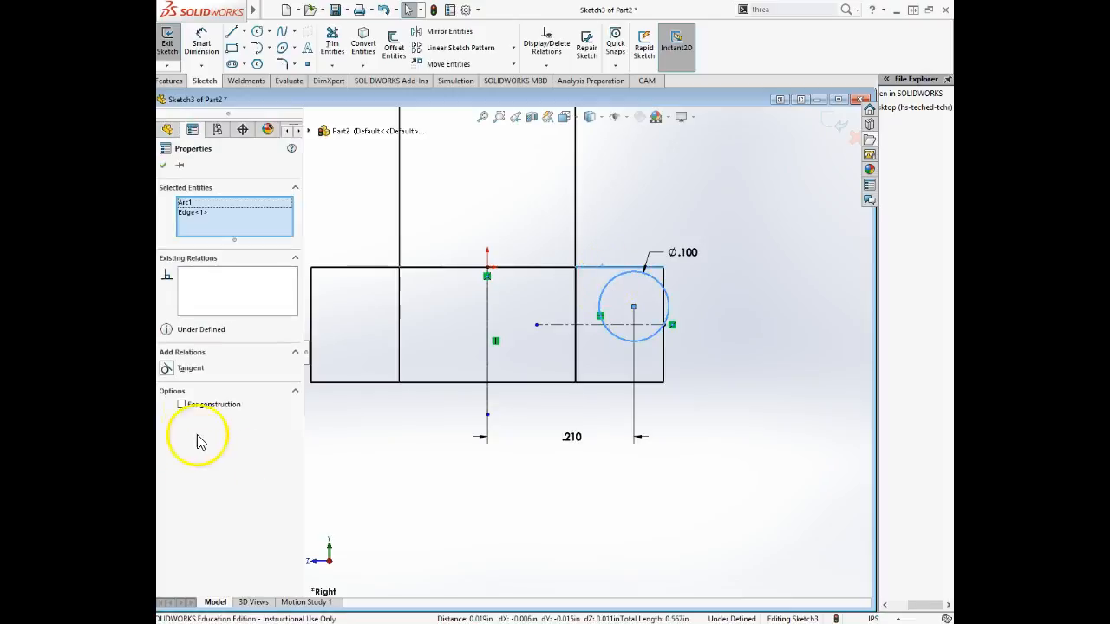
{"action": "left_click", "coordinate": [166, 369]}
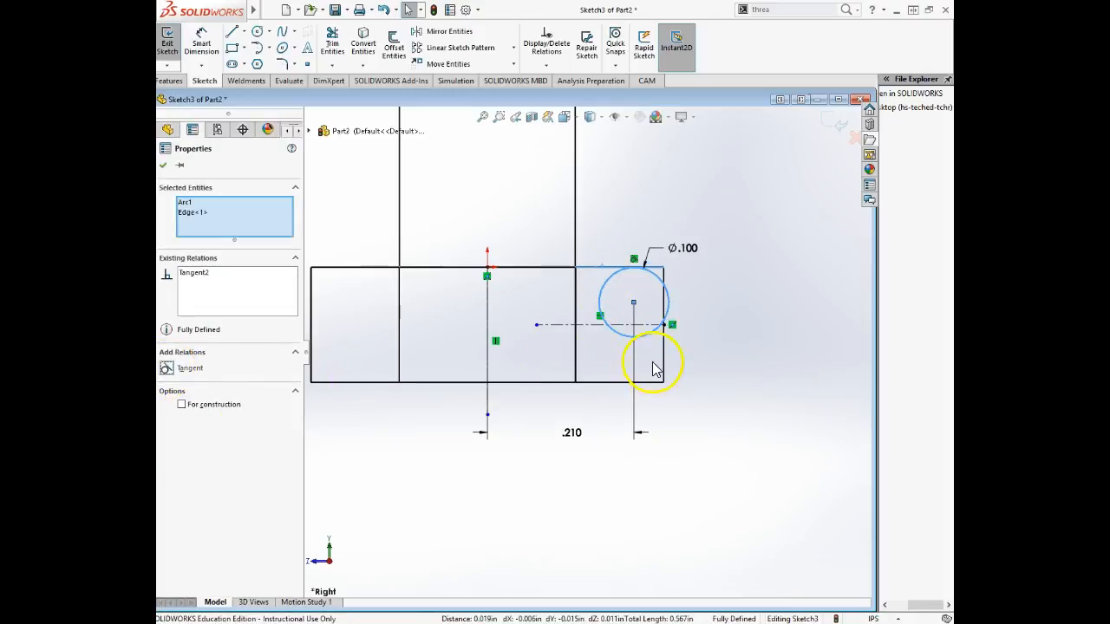
{"action": "left_click", "coordinate": [791, 283]}
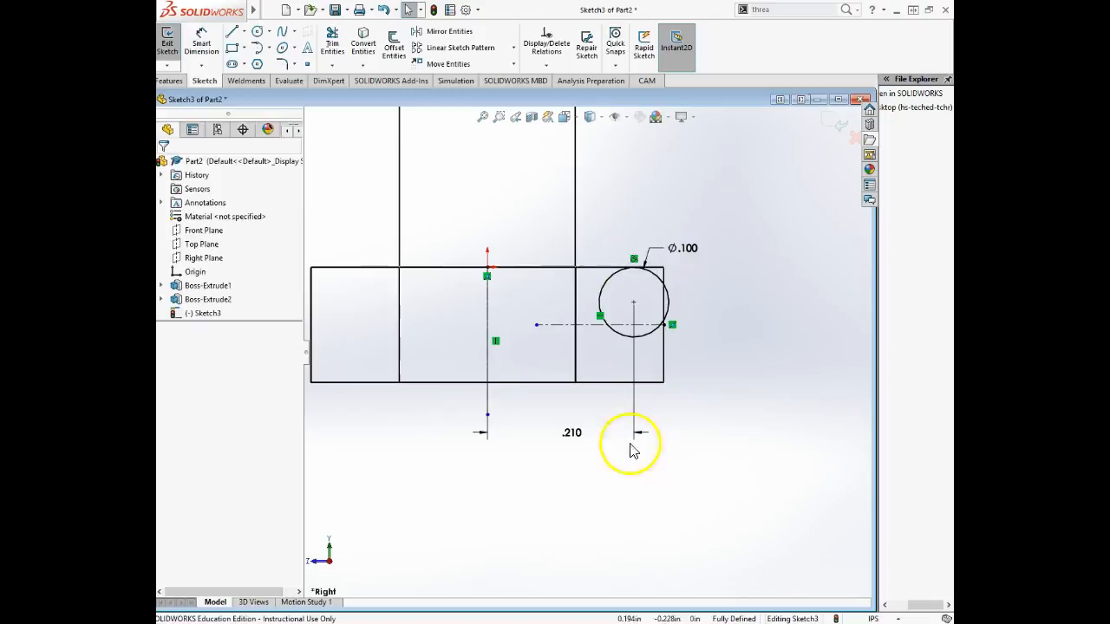
- Draw a horizontal line along the head's top edge from its upper-right corner to the circle's tangent point
{"action": "scroll", "coordinate": [682, 321], "scroll_direction": "down", "scroll_amount": 8}
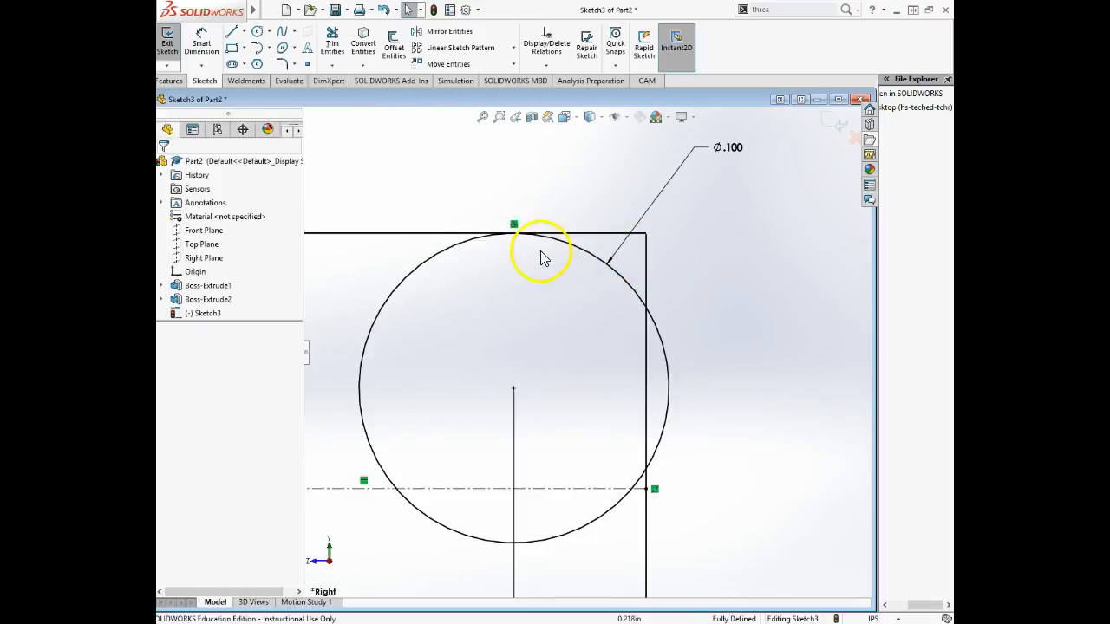
{"action": "left_click", "coordinate": [231, 31]}
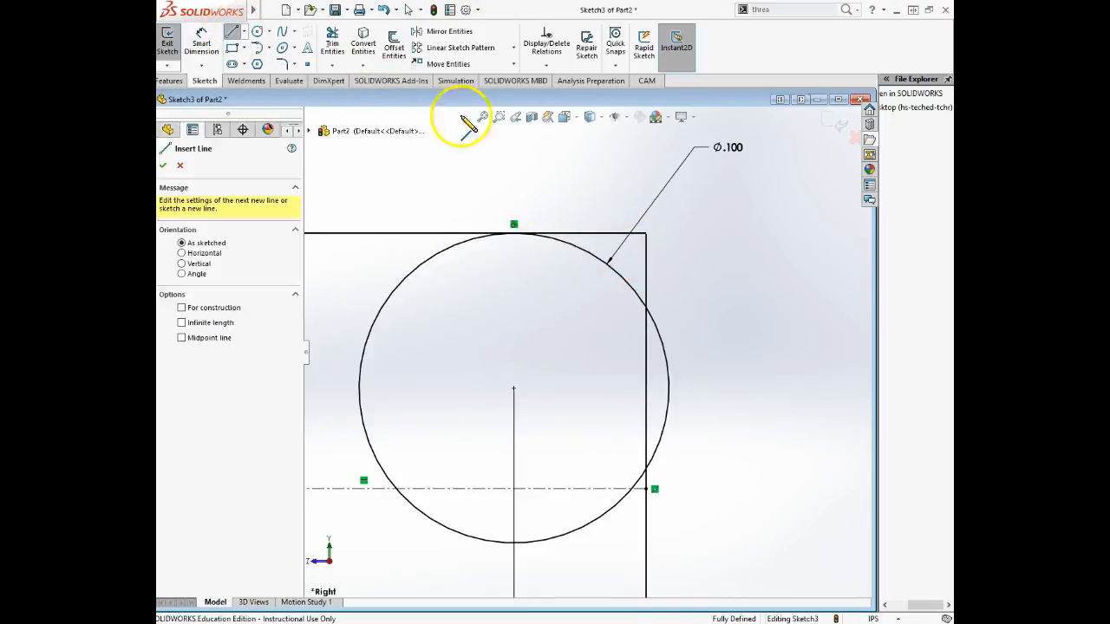
{"action": "left_click", "coordinate": [646, 235]}
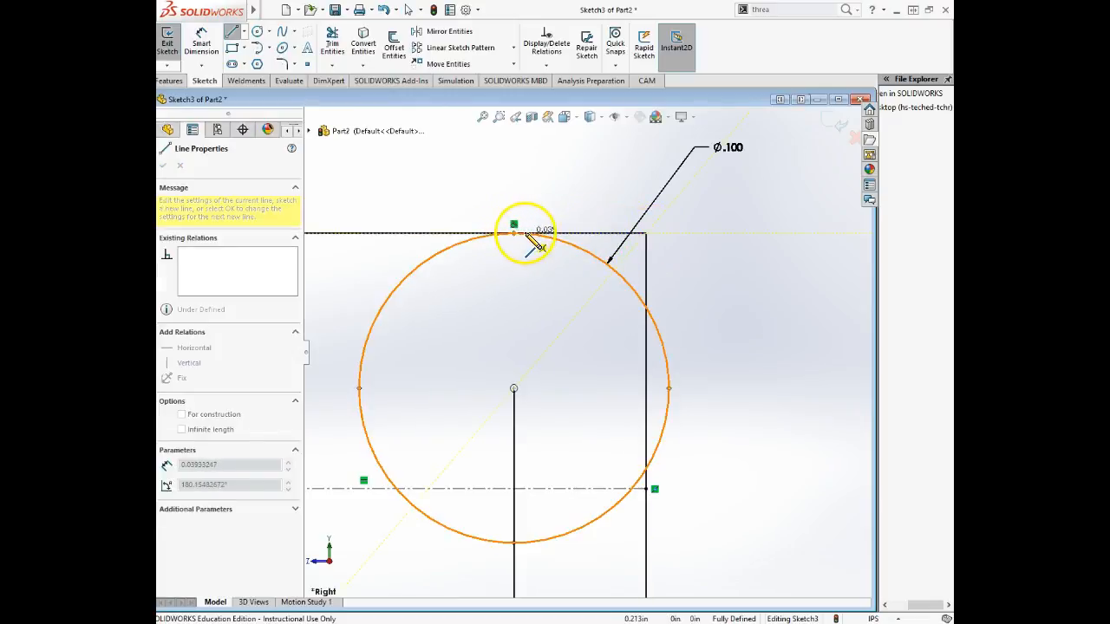
{"action": "left_click", "coordinate": [515, 233]}
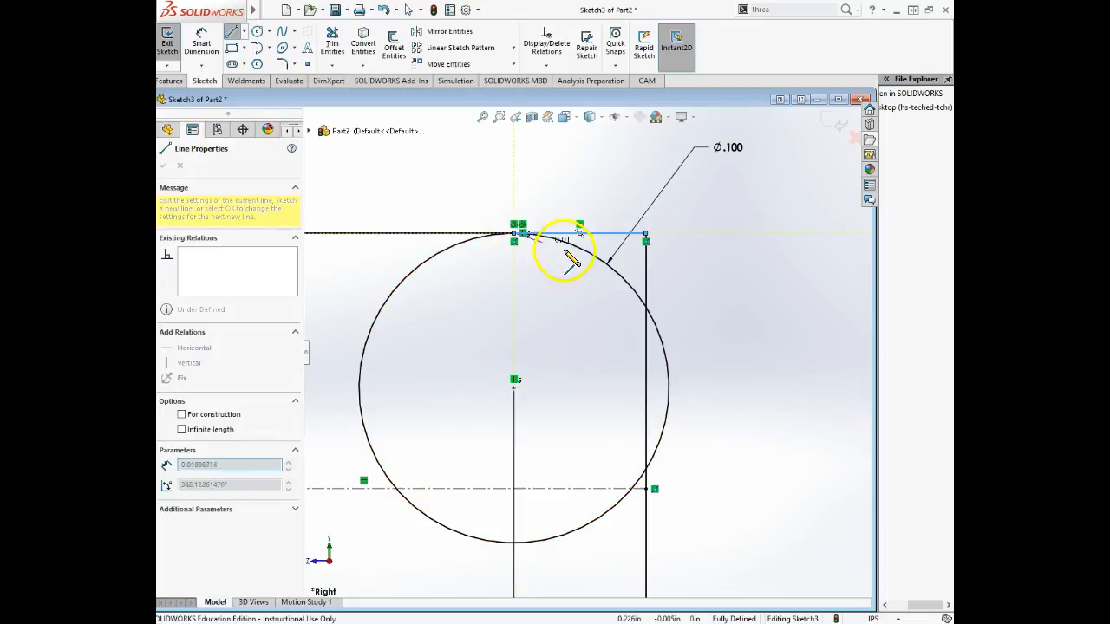
{"action": "key", "text": "Escape"}
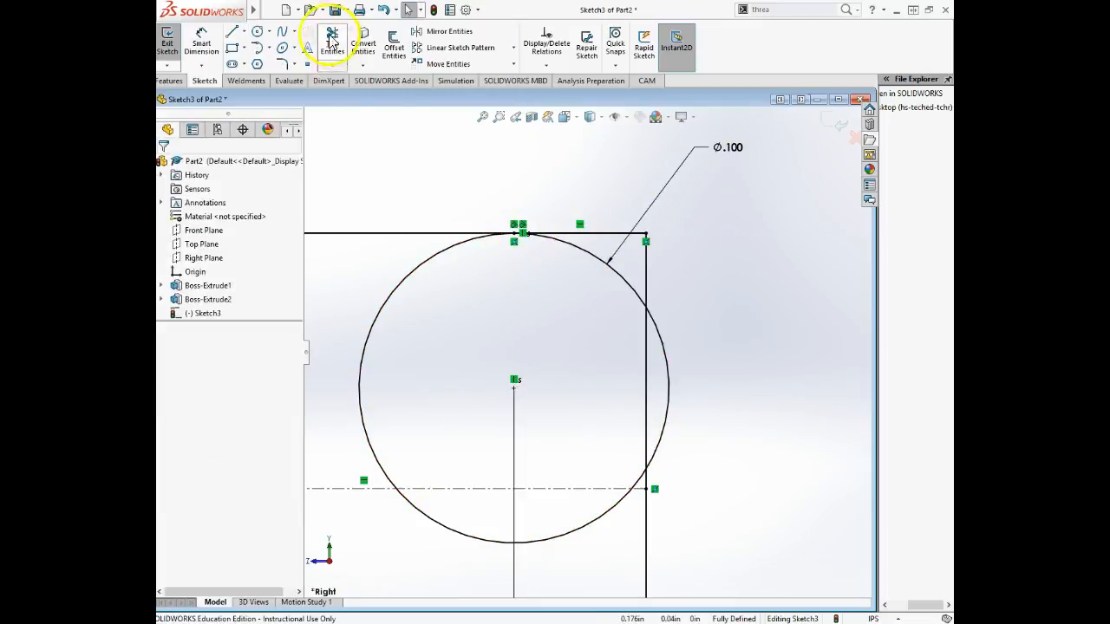
- Draw a vertical line about 0.024 in long from the head's upper-right corner down to the circle's intersection with the right edge
{"action": "left_click", "coordinate": [232, 35]}
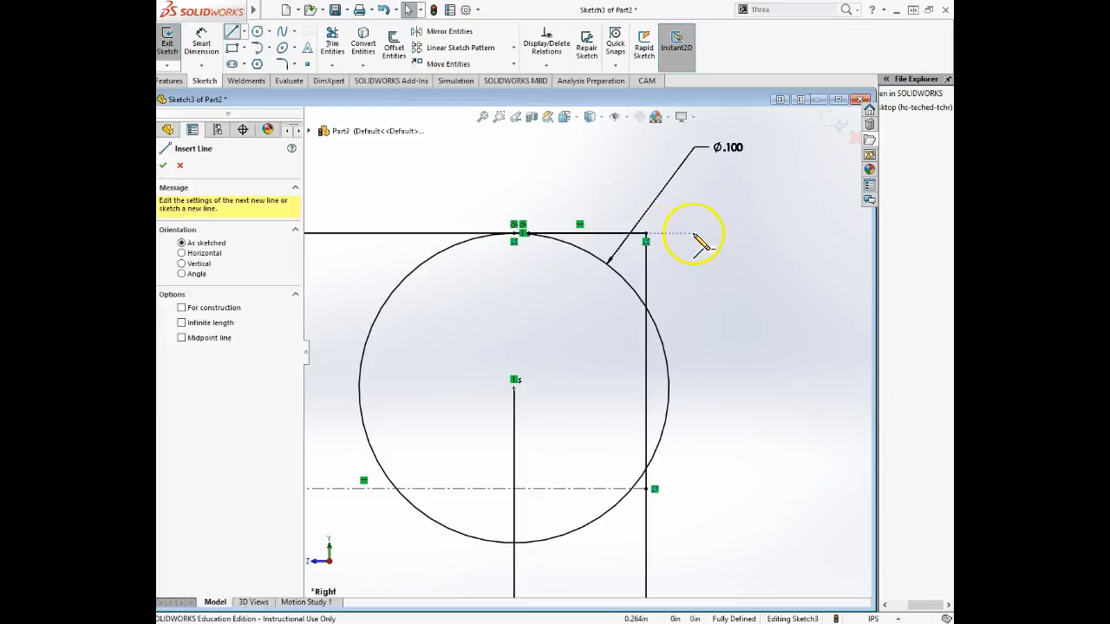
{"action": "left_click", "coordinate": [646, 235]}
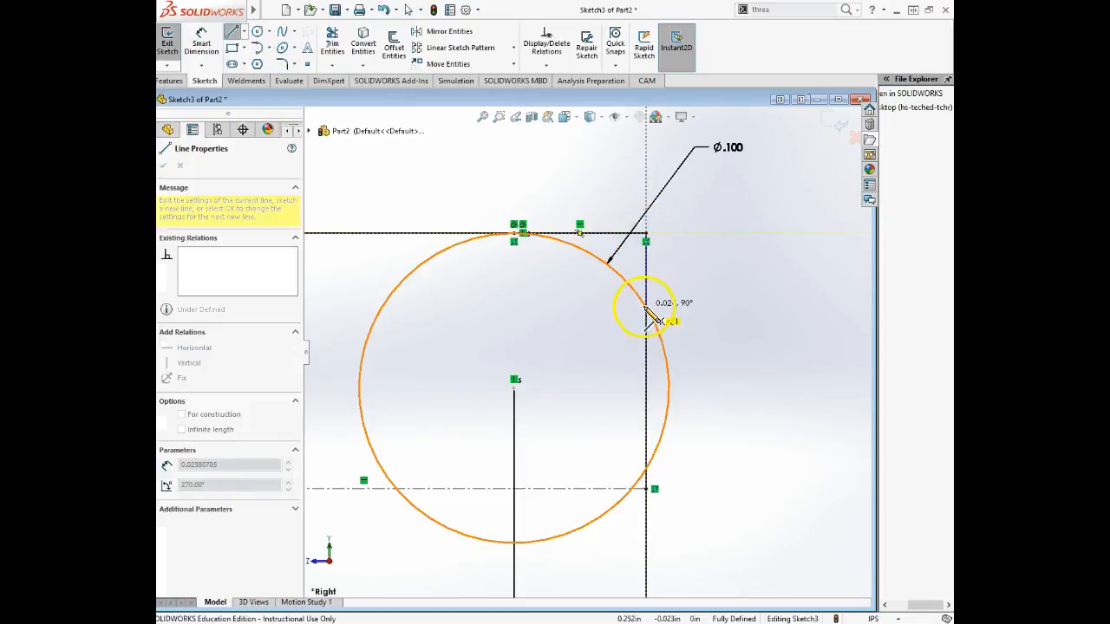
{"action": "scroll", "coordinate": [646, 312], "scroll_direction": "down", "scroll_amount": 5}
{"action": "left_click", "coordinate": [608, 330]}
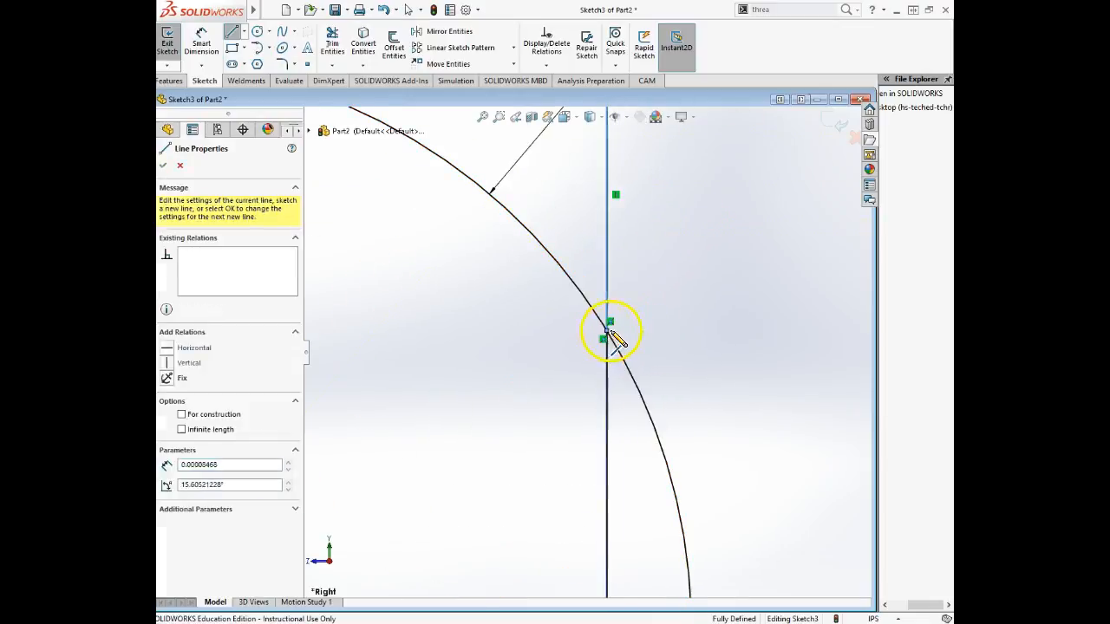
{"action": "key", "text": "Escape"}
- Trim the circle to the short arc between the top-edge tangent point and the head's right edge
{"action": "scroll", "coordinate": [687, 337], "scroll_direction": "up", "scroll_amount": 3}
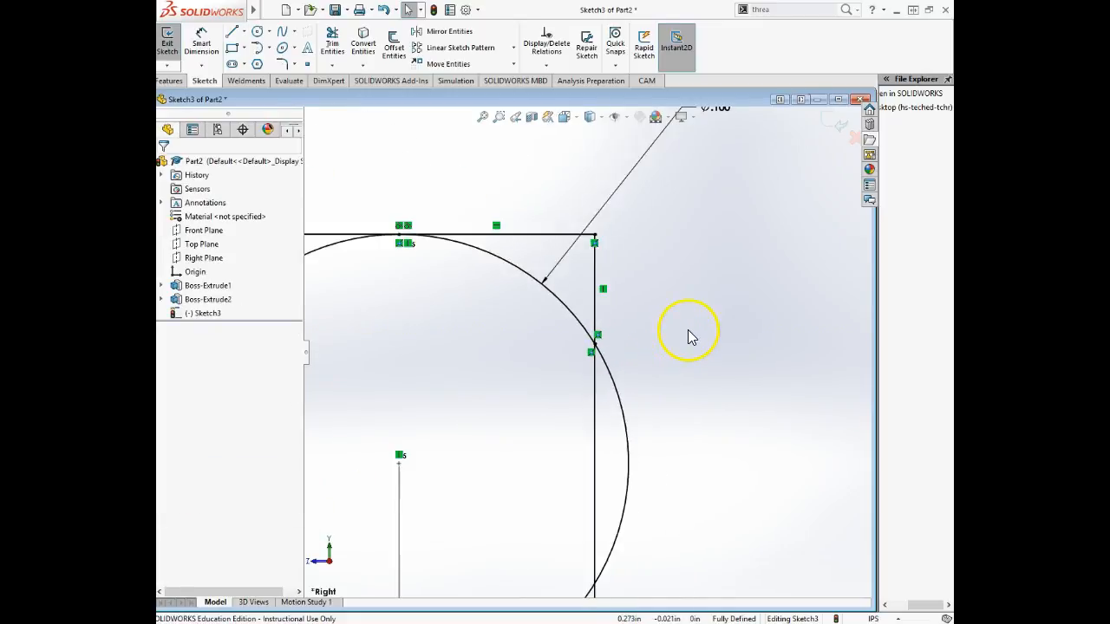
{"action": "scroll", "coordinate": [607, 338], "scroll_direction": "up", "scroll_amount": 3}
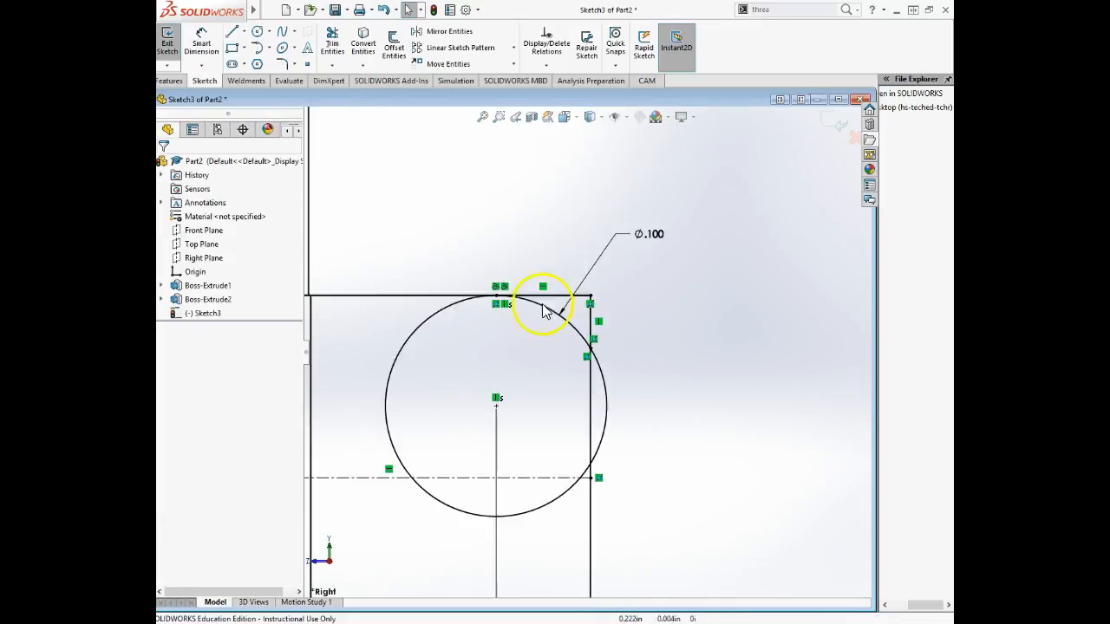
{"action": "left_click", "coordinate": [333, 45]}
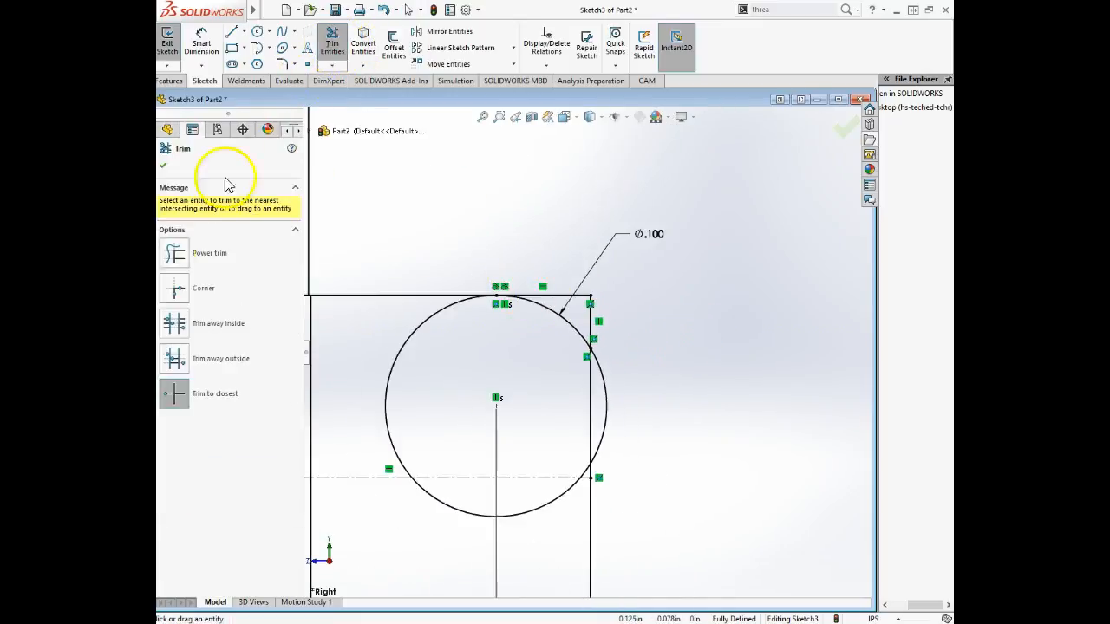
{"action": "left_click", "coordinate": [604, 387]}
{"action": "left_click", "coordinate": [561, 498]}
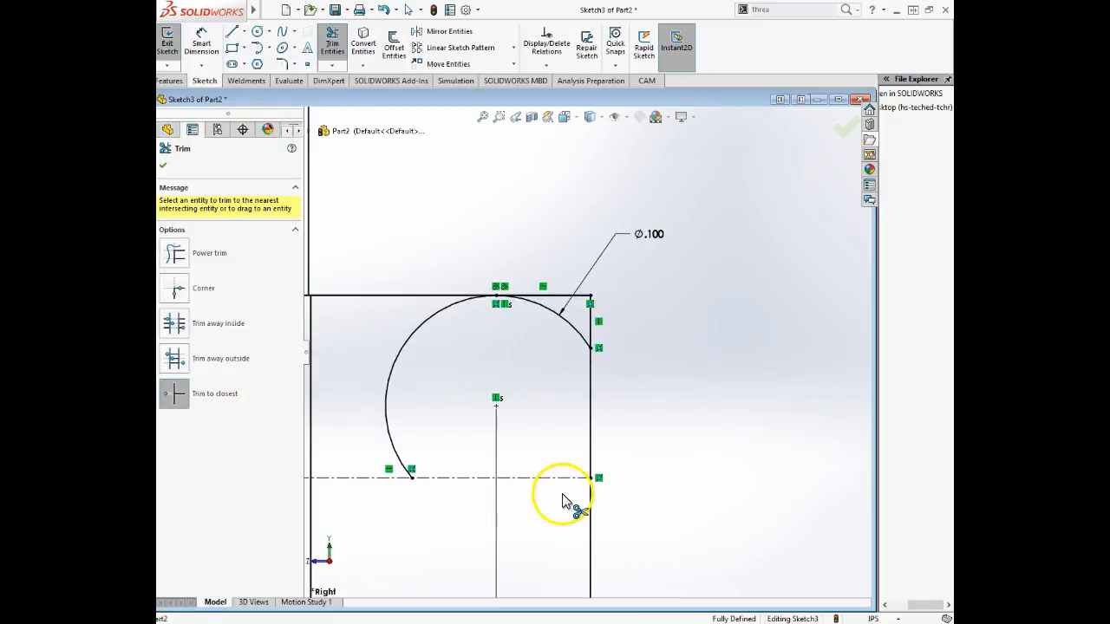
{"action": "left_click", "coordinate": [428, 330]}
{"action": "scroll", "coordinate": [590, 361], "scroll_direction": "down", "scroll_amount": 5}
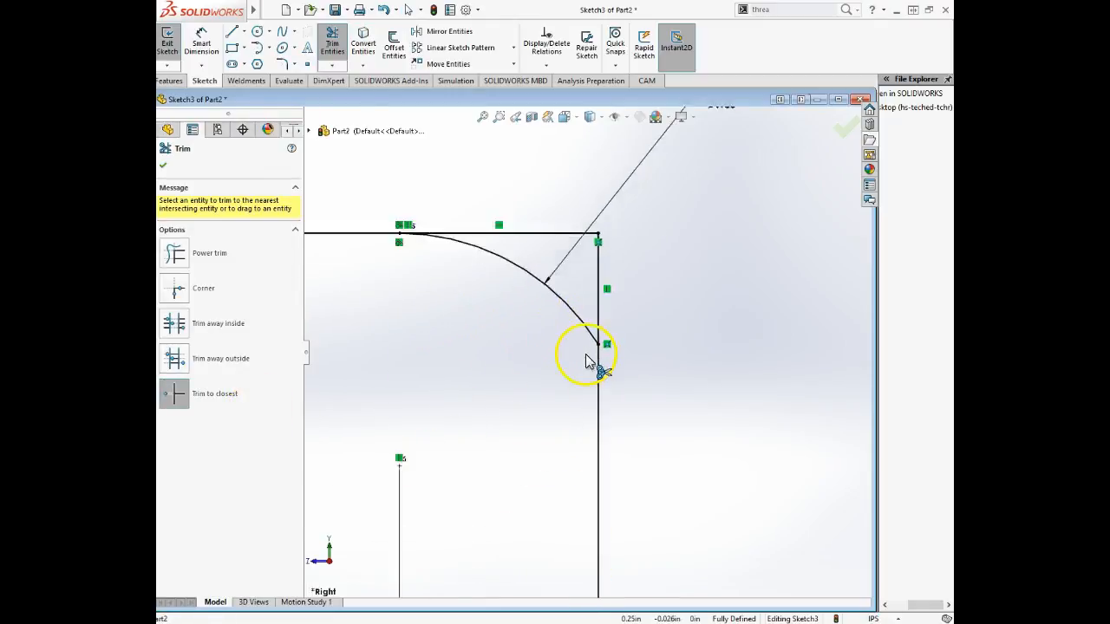
{"action": "scroll", "coordinate": [597, 356], "scroll_direction": "up", "scroll_amount": 5}
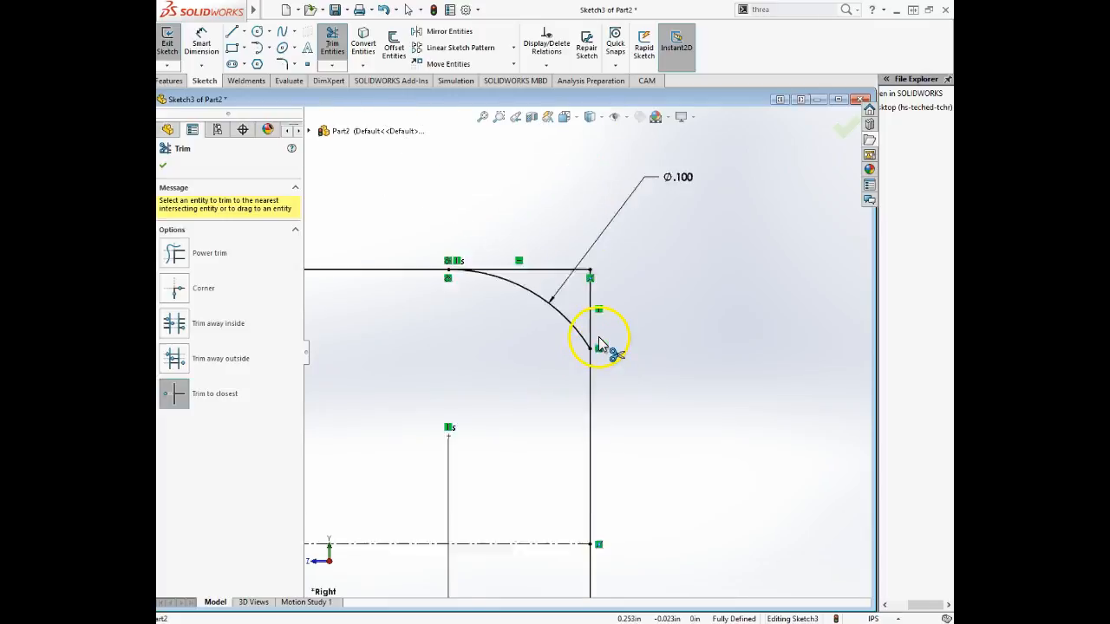
{"action": "scroll", "coordinate": [586, 336], "scroll_direction": "up", "scroll_amount": 3}
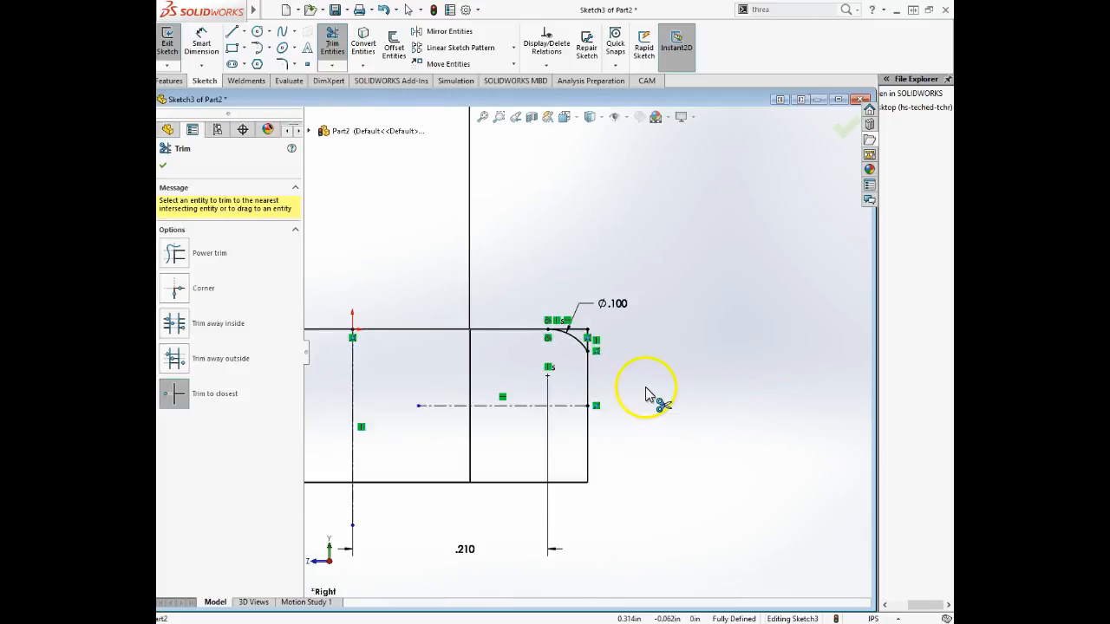
{"action": "scroll", "coordinate": [645, 395], "scroll_direction": "up", "scroll_amount": 3}
{"action": "scroll", "coordinate": [642, 401], "scroll_direction": "down", "scroll_amount": 1}
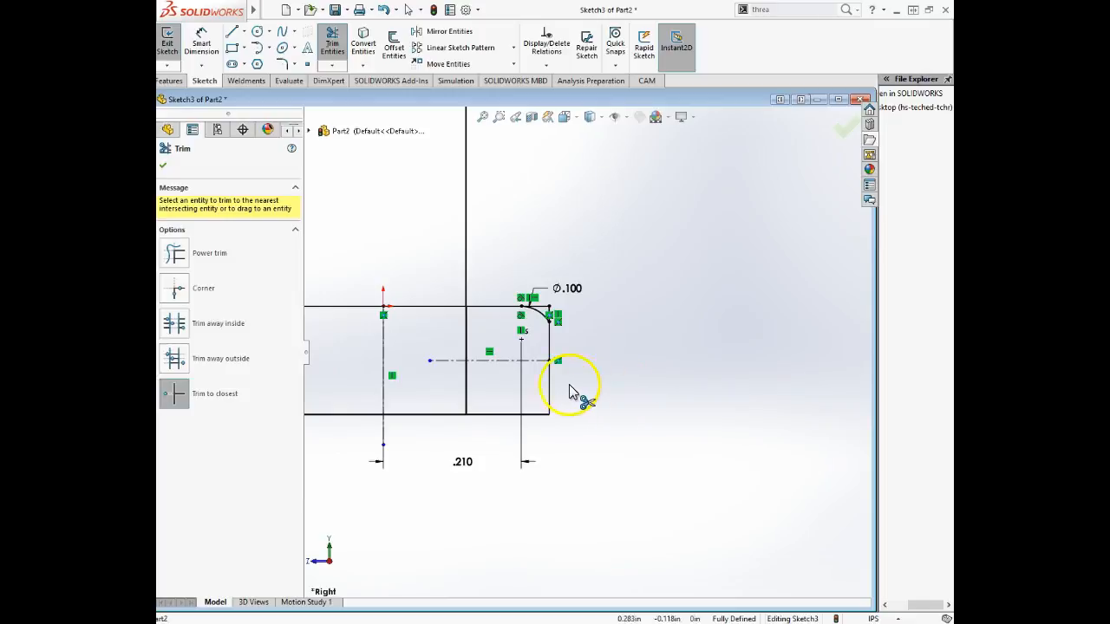
{"action": "left_click", "coordinate": [164, 169]}
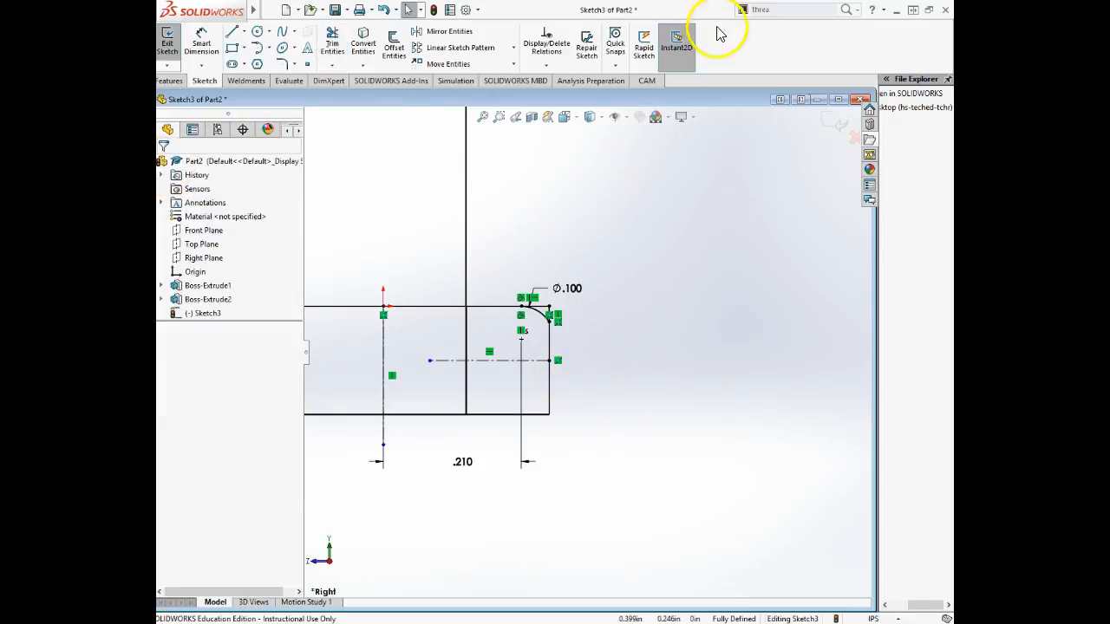
- Mirror the corner arc and its two lines about the horizontal centerline, keeping the originals
{"action": "left_click_drag", "start_coordinate": [759, 12], "coordinate": [765, 11]}
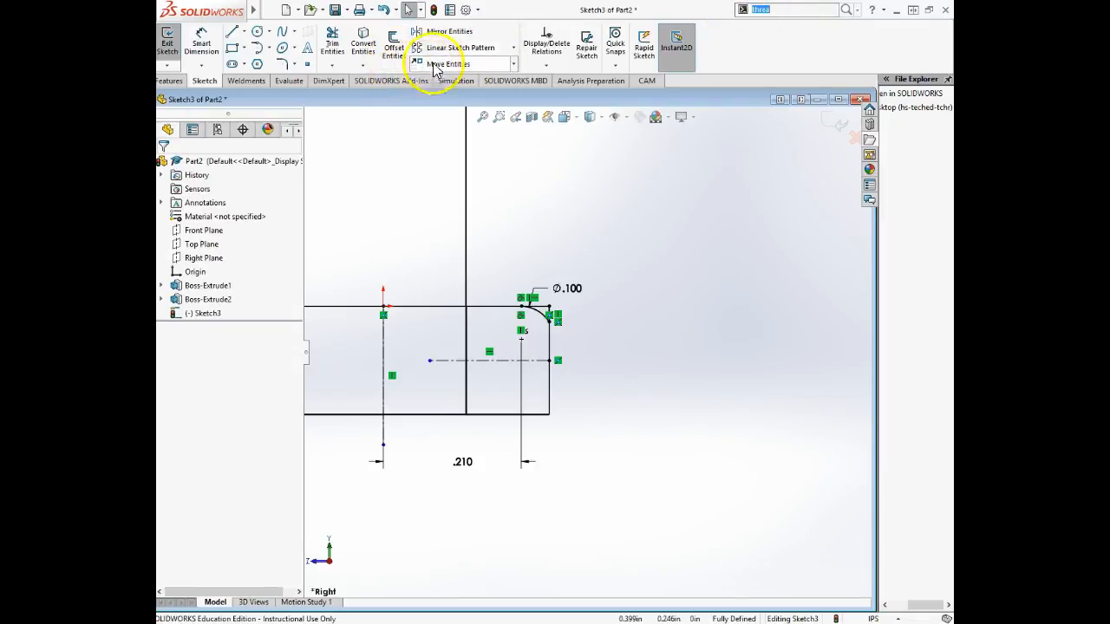
{"action": "left_click", "coordinate": [439, 32]}
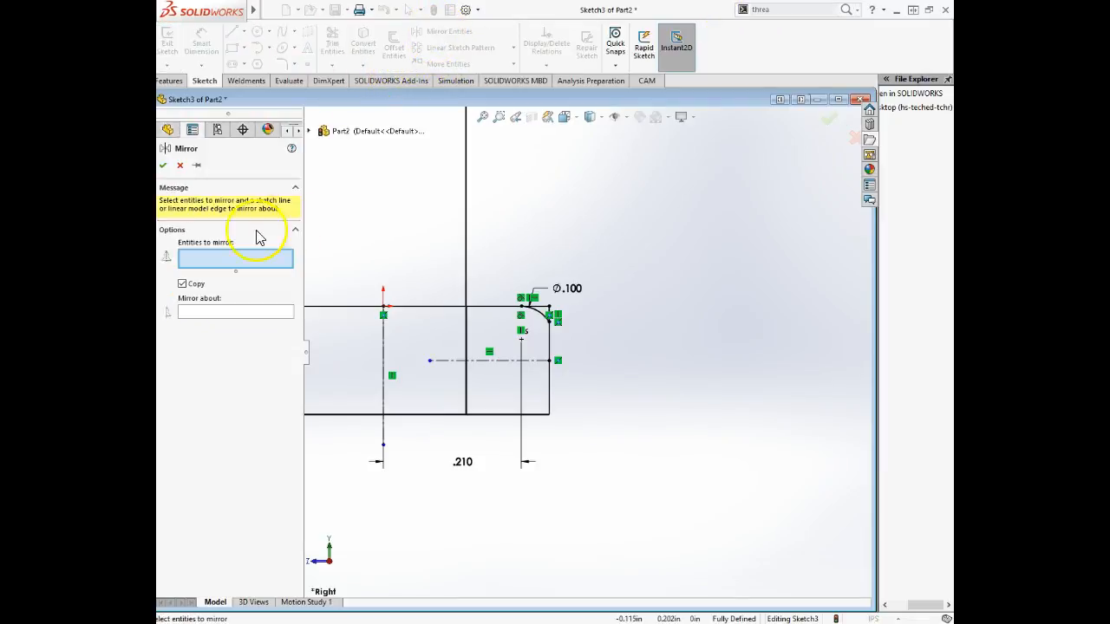
{"action": "left_click_drag", "start_coordinate": [497, 272], "coordinate": [652, 341]}
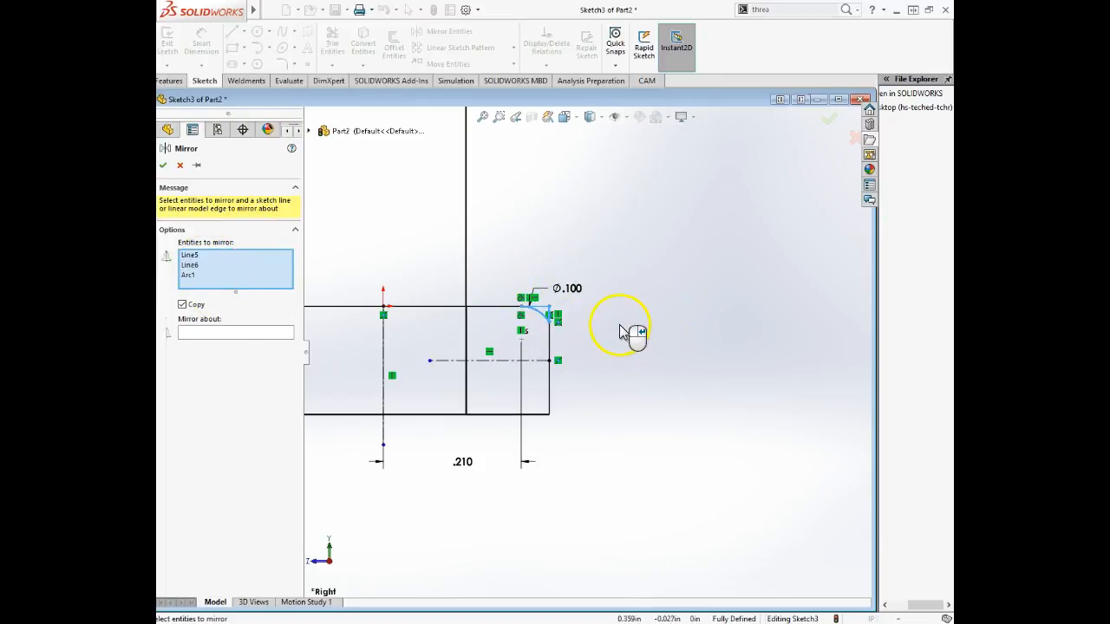
{"action": "left_click", "coordinate": [230, 334]}
{"action": "left_click", "coordinate": [503, 361]}
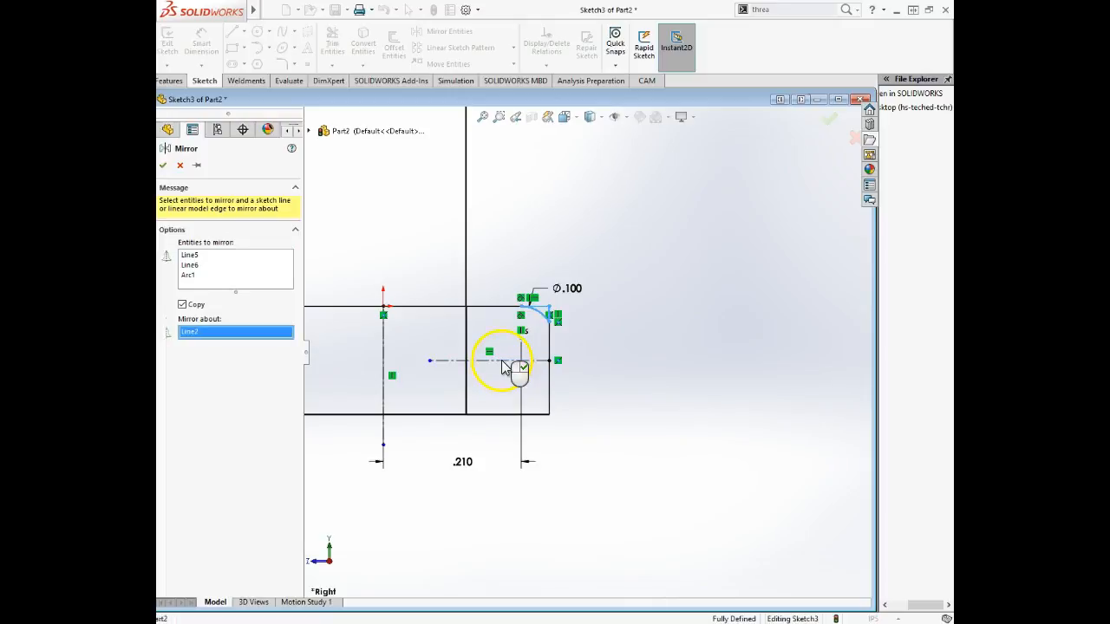
{"action": "left_click", "coordinate": [162, 165]}
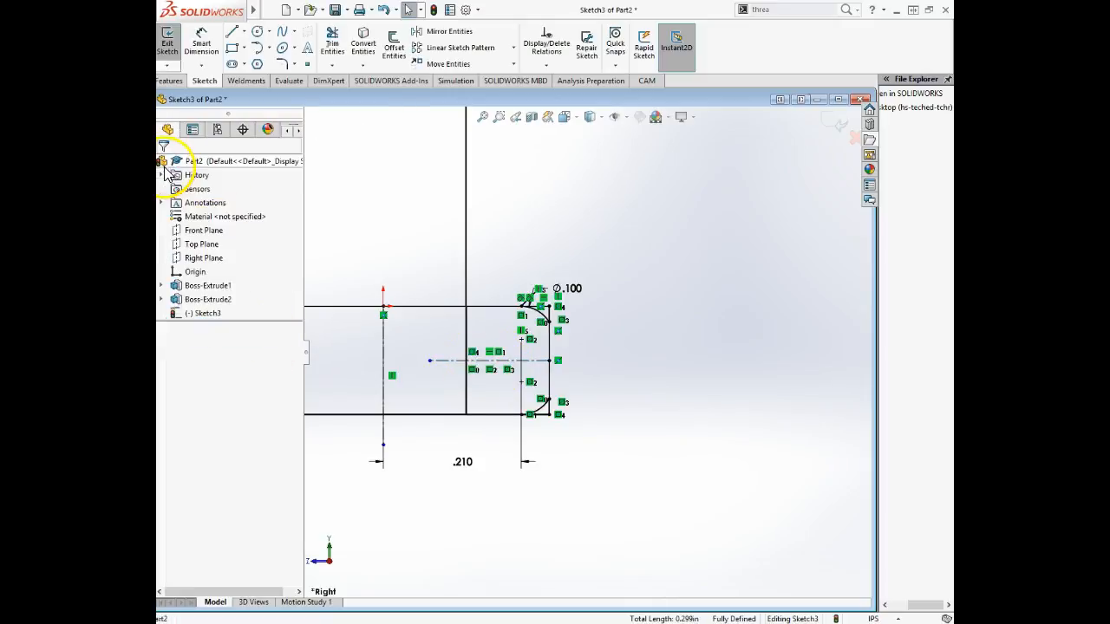
- Exit the sketch and cut the mirrored corner profiles from the head by revolving them 360 degrees about the vertical centerline, using a shaded display
{"action": "scroll", "coordinate": [498, 339], "scroll_direction": "down", "scroll_amount": 3}
{"action": "scroll", "coordinate": [510, 340], "scroll_direction": "up", "scroll_amount": 4}
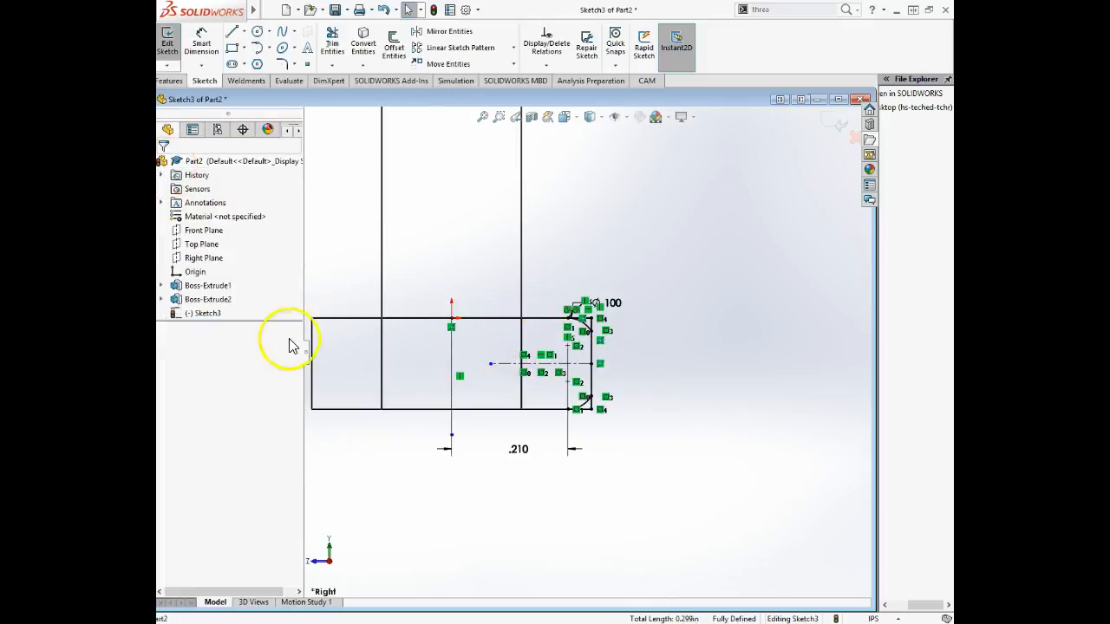
{"action": "left_click", "coordinate": [171, 50]}
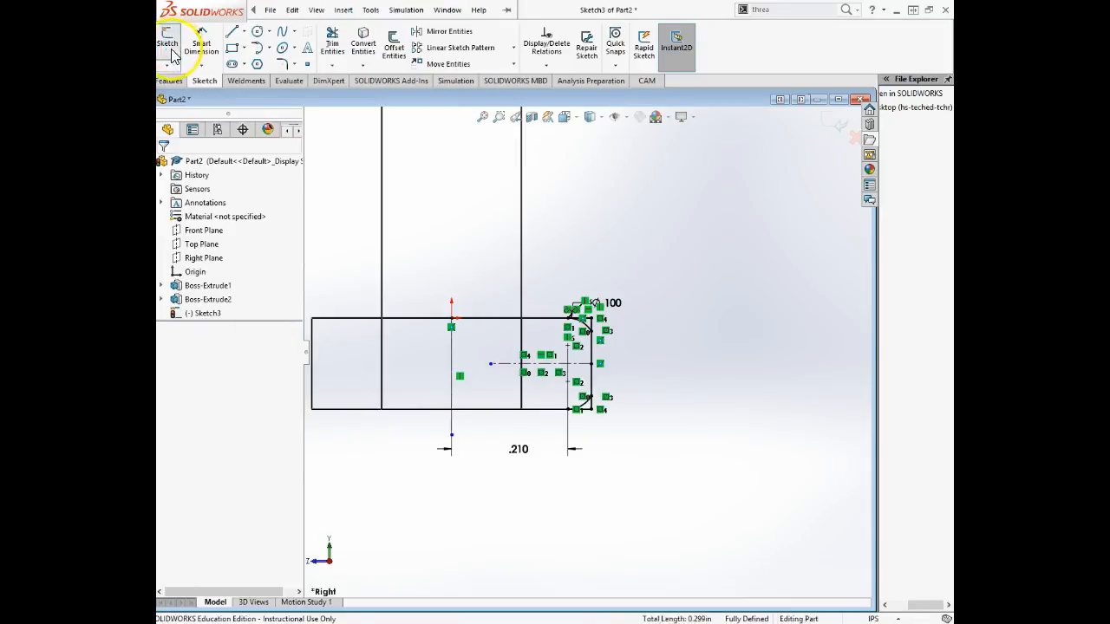
{"action": "left_click", "coordinate": [176, 82]}
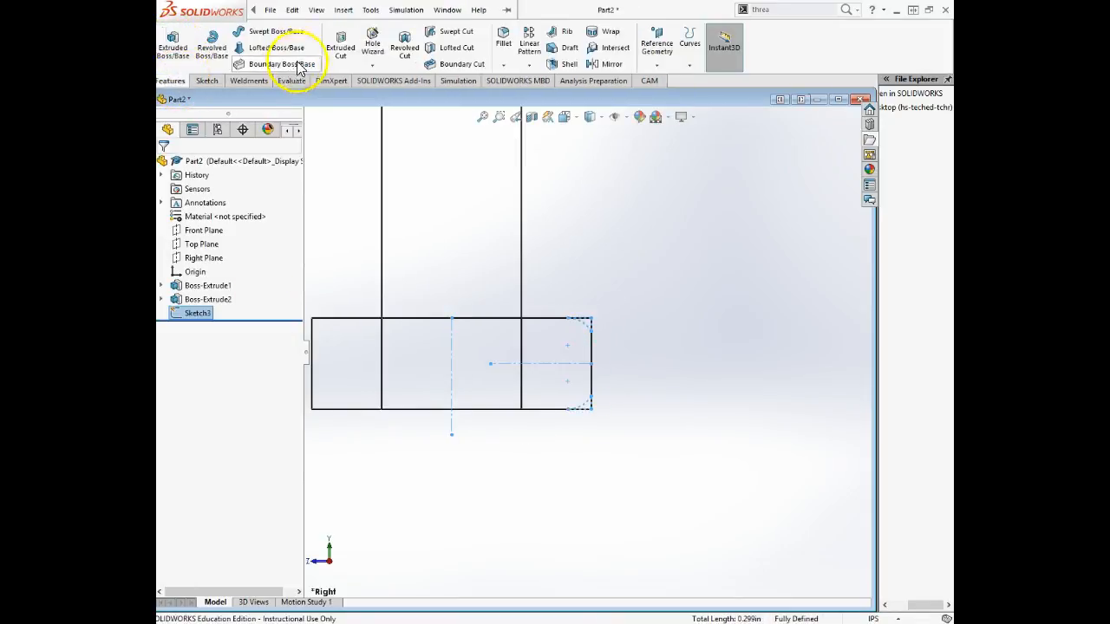
{"action": "left_click", "coordinate": [405, 48]}
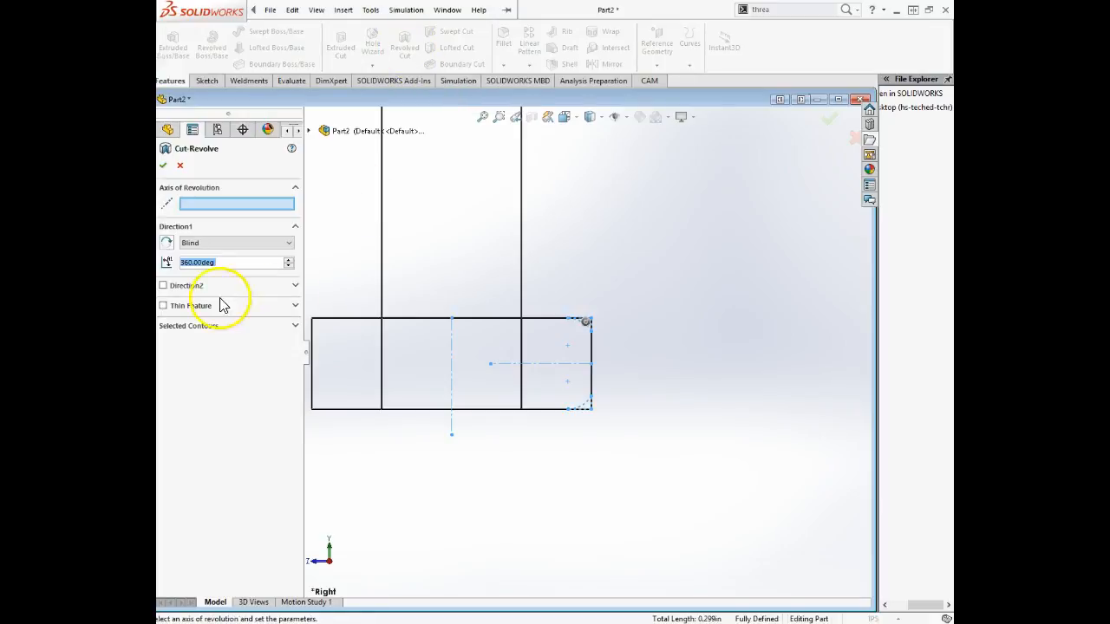
{"action": "left_click", "coordinate": [308, 131]}
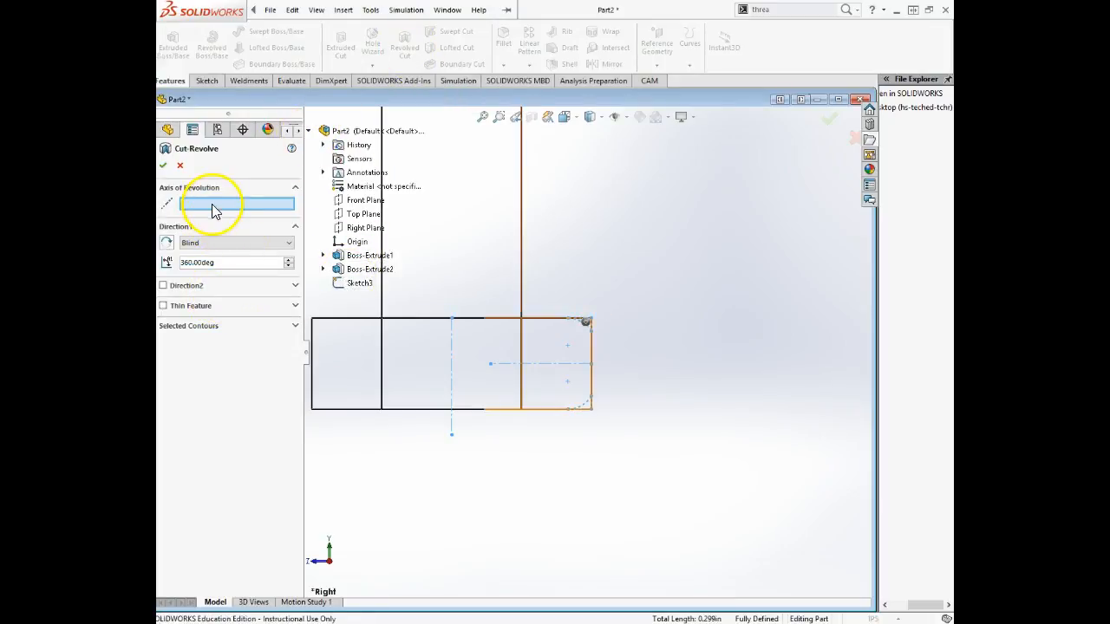
{"action": "left_click", "coordinate": [452, 371]}
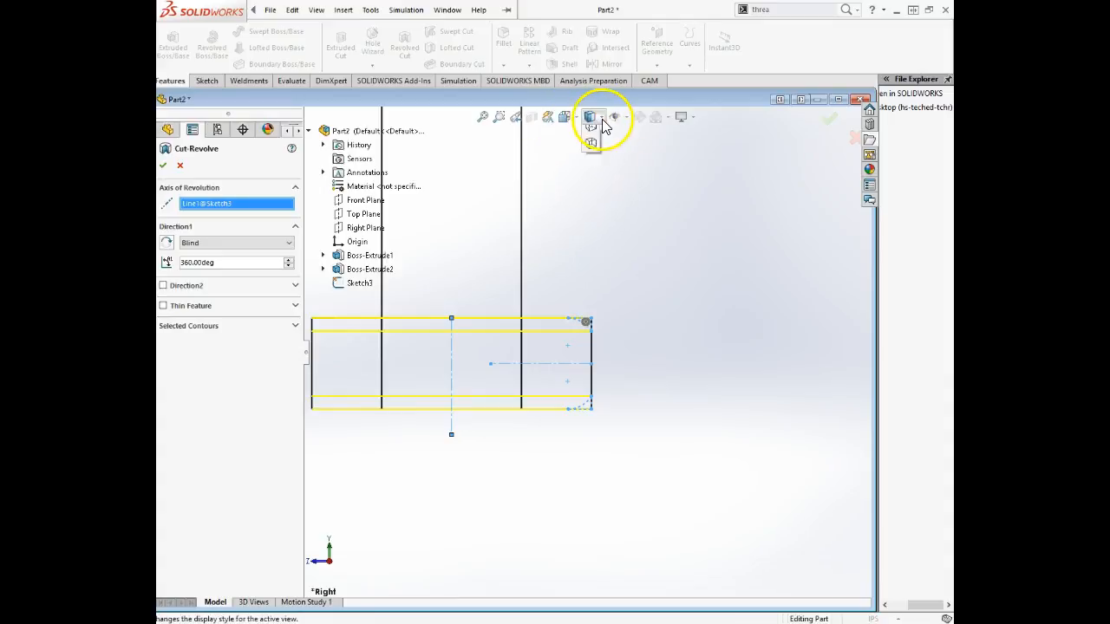
{"action": "left_click", "coordinate": [592, 142]}
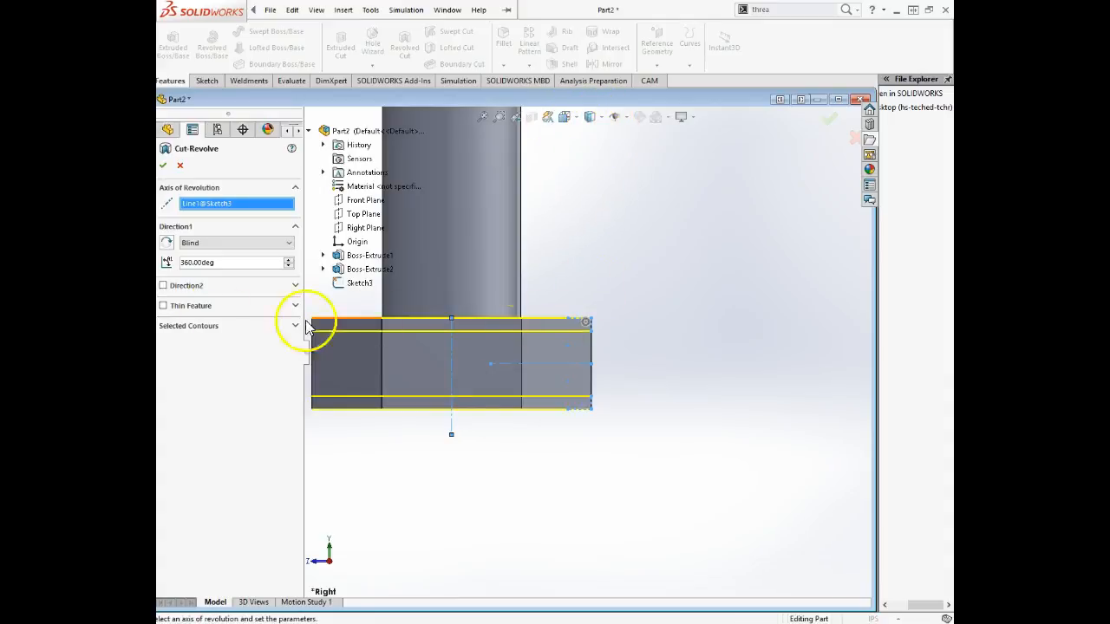
{"action": "middle_click_drag", "start_coordinate": [509, 336], "coordinate": [577, 365]}
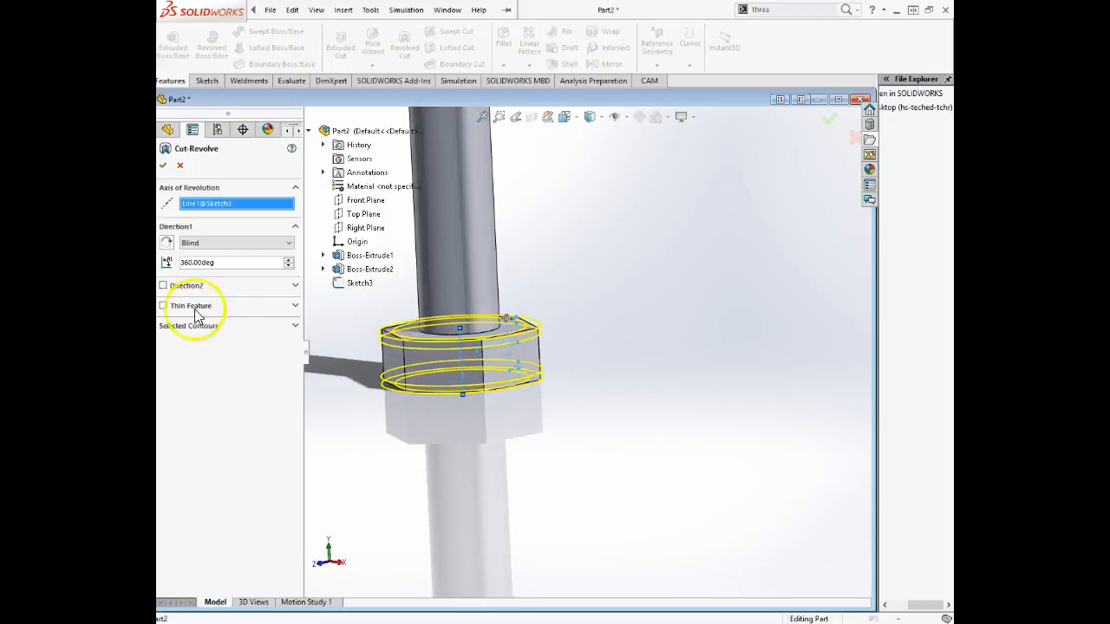
{"action": "left_click", "coordinate": [165, 170]}
- Chamfer the edge of the shank's free end using angle-distance with 0.020 in and 60 degrees
{"action": "middle_click_drag", "start_coordinate": [407, 386], "coordinate": [444, 245]}
{"action": "scroll", "coordinate": [584, 458], "scroll_direction": "up", "scroll_amount": 6}
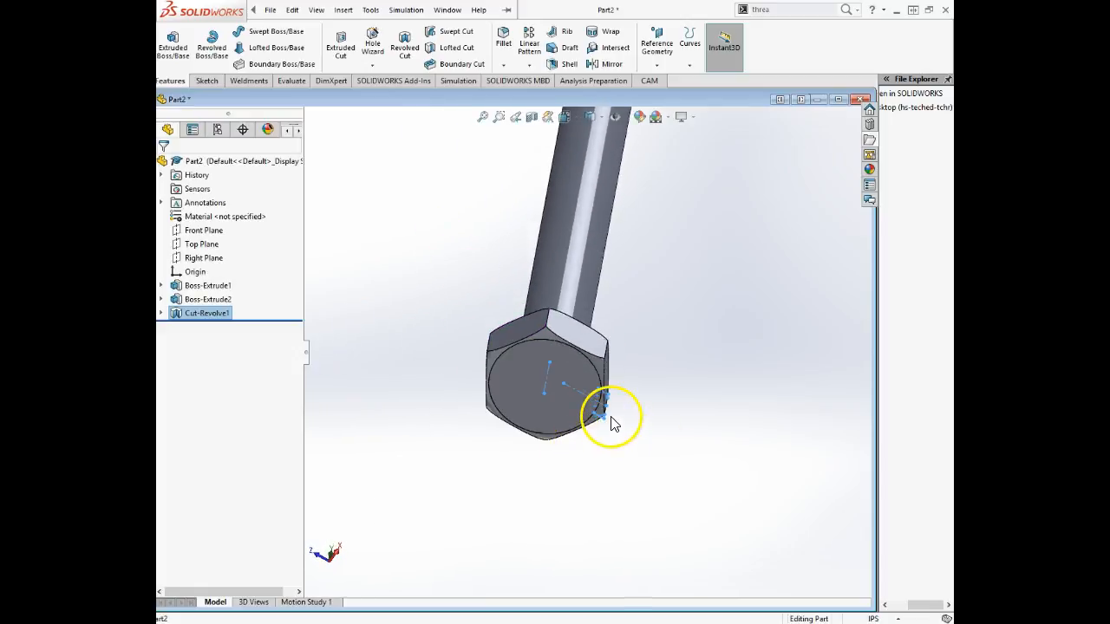
{"action": "middle_click_drag", "start_coordinate": [583, 379], "coordinate": [756, 413]}
{"action": "scroll", "coordinate": [575, 330], "scroll_direction": "down", "scroll_amount": 5}
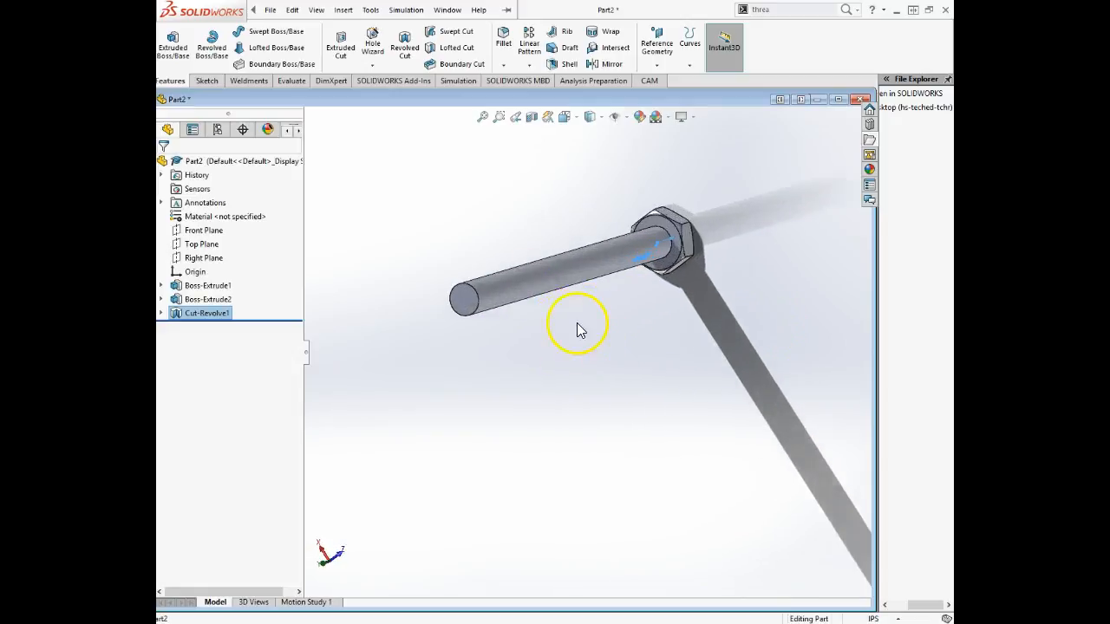
{"action": "middle_click_drag", "start_coordinate": [577, 272], "coordinate": [443, 351]}
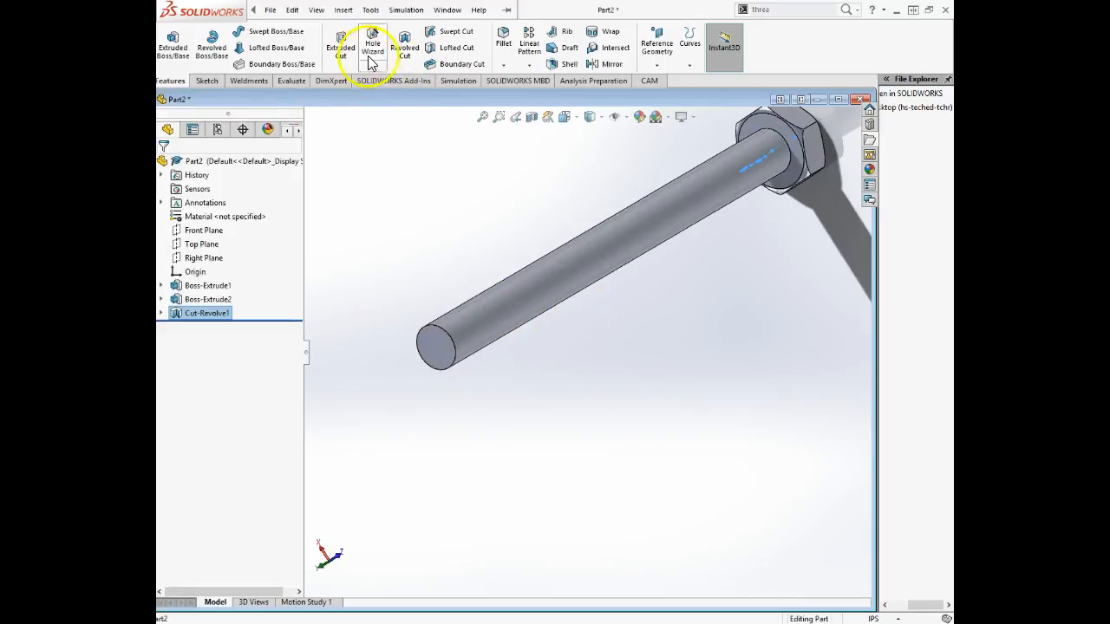
{"action": "left_click", "coordinate": [504, 65]}
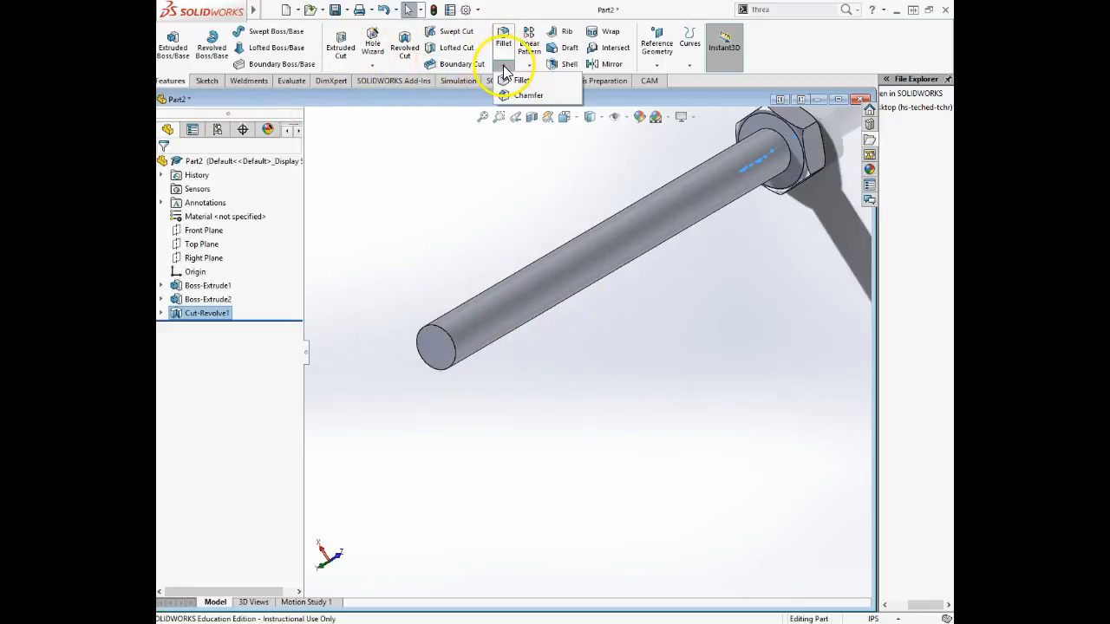
{"action": "left_click", "coordinate": [520, 95]}
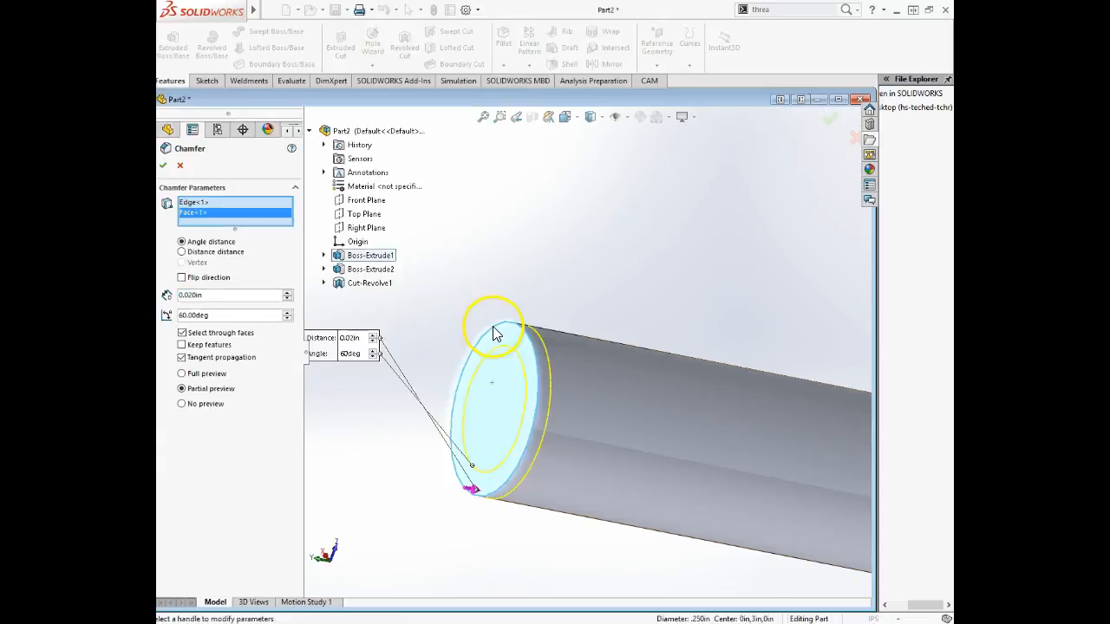
{"action": "scroll", "coordinate": [510, 365], "scroll_direction": "down", "scroll_amount": 1}
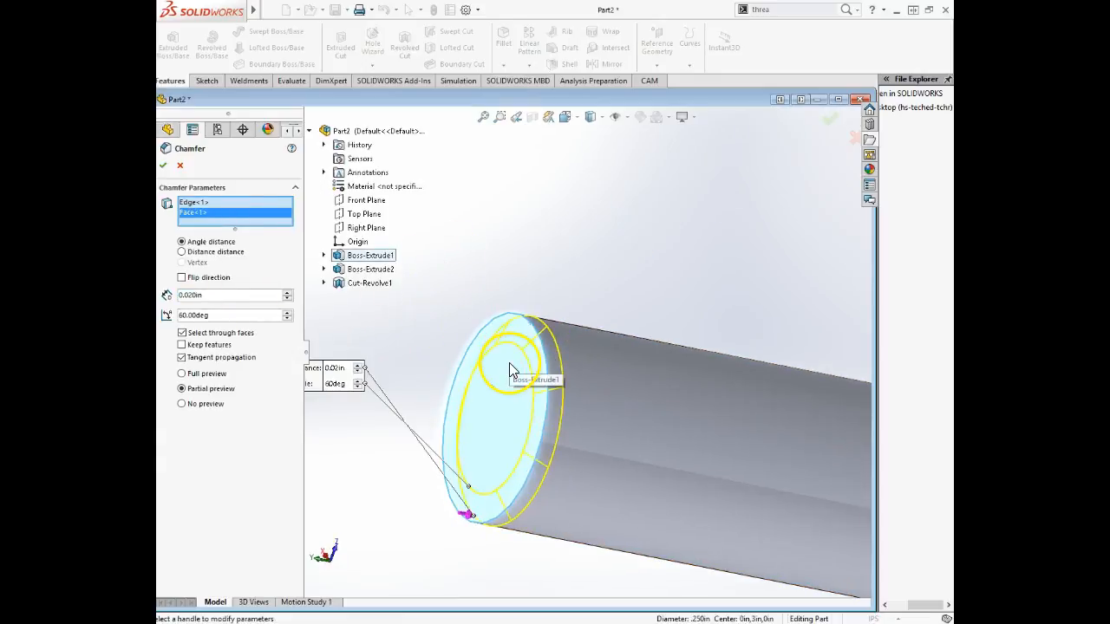
{"action": "scroll", "coordinate": [510, 365], "scroll_direction": "up", "scroll_amount": 1}
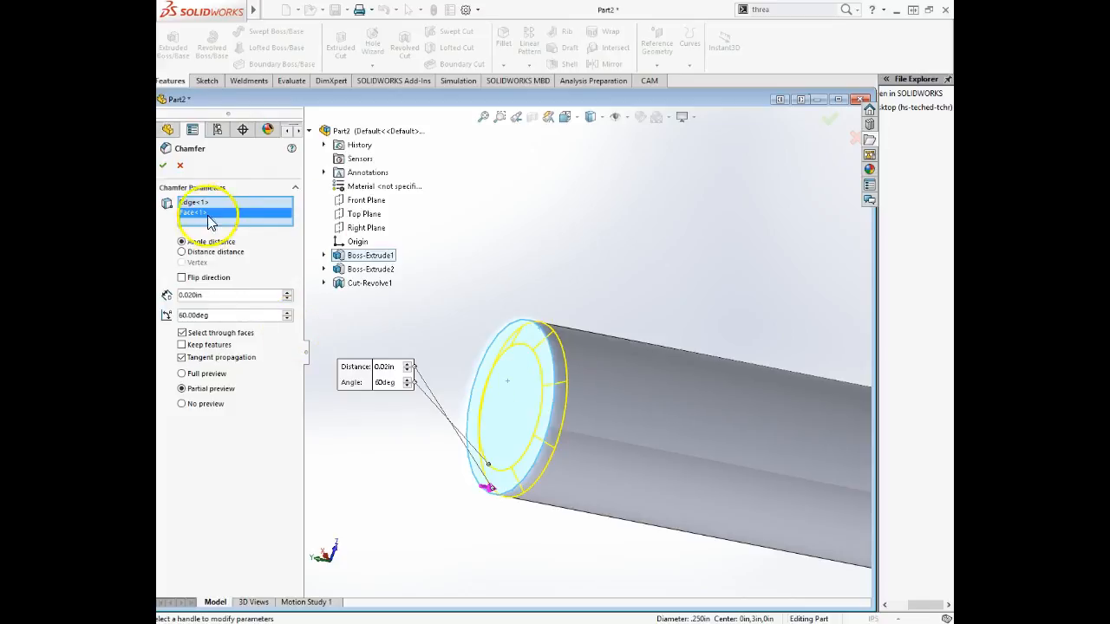
{"action": "left_click", "coordinate": [163, 167]}
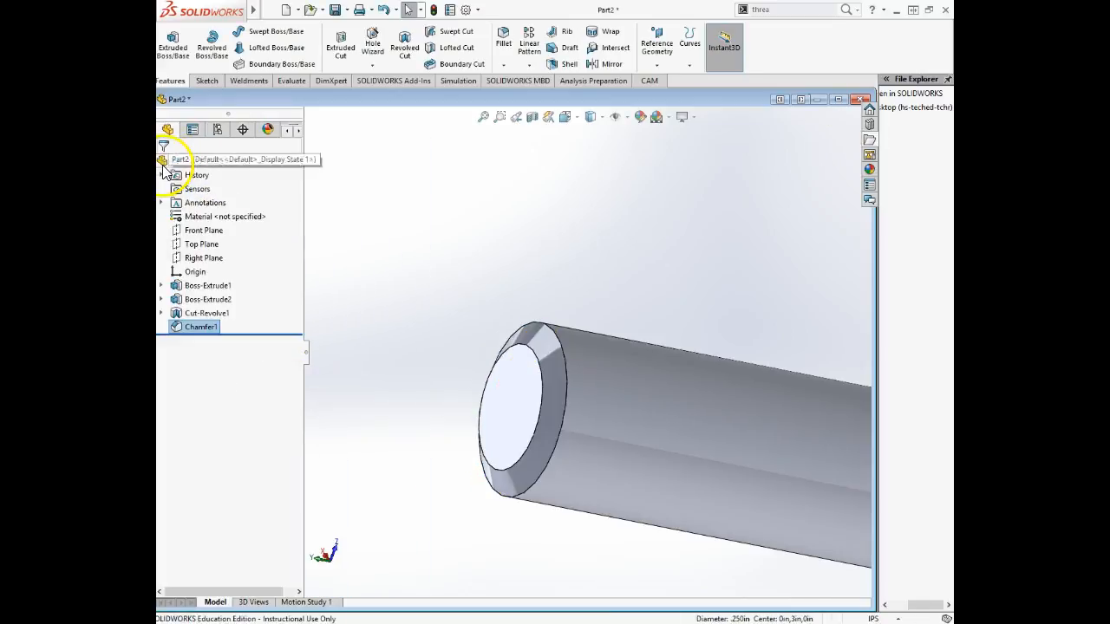
- Reopen the shank-end chamfer for editing and toggle its flip direction to compare both orientations, leaving it unflipped
{"action": "scroll", "coordinate": [595, 384], "scroll_direction": "down", "scroll_amount": 3}
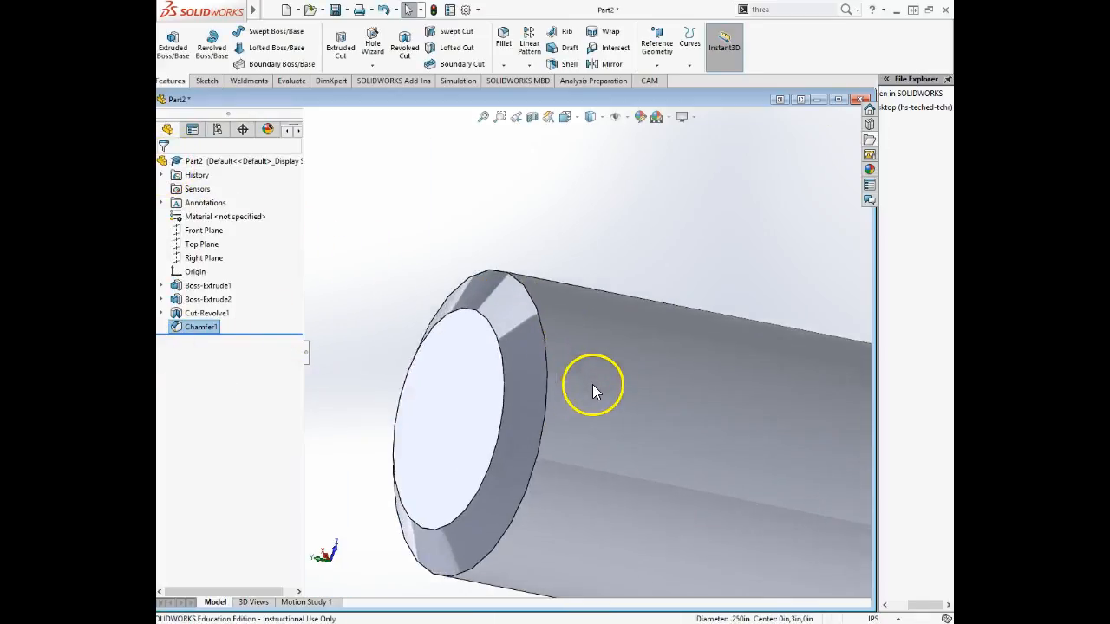
{"action": "scroll", "coordinate": [592, 364], "scroll_direction": "up", "scroll_amount": 3}
{"action": "right_click", "coordinate": [179, 331]}
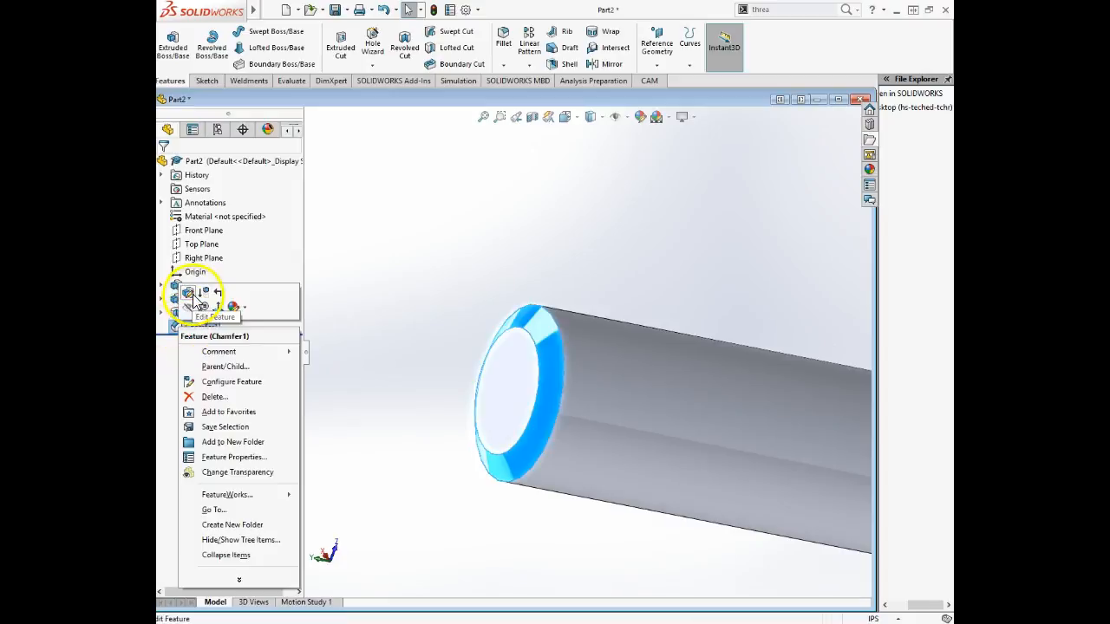
{"action": "left_click", "coordinate": [185, 293]}
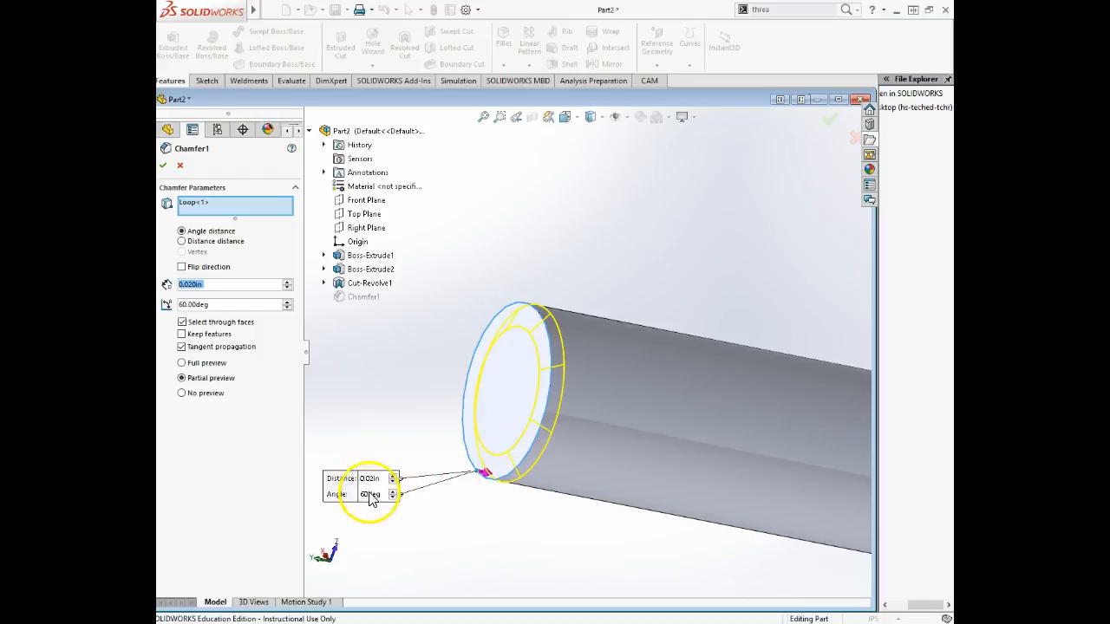
{"action": "left_click", "coordinate": [181, 268]}
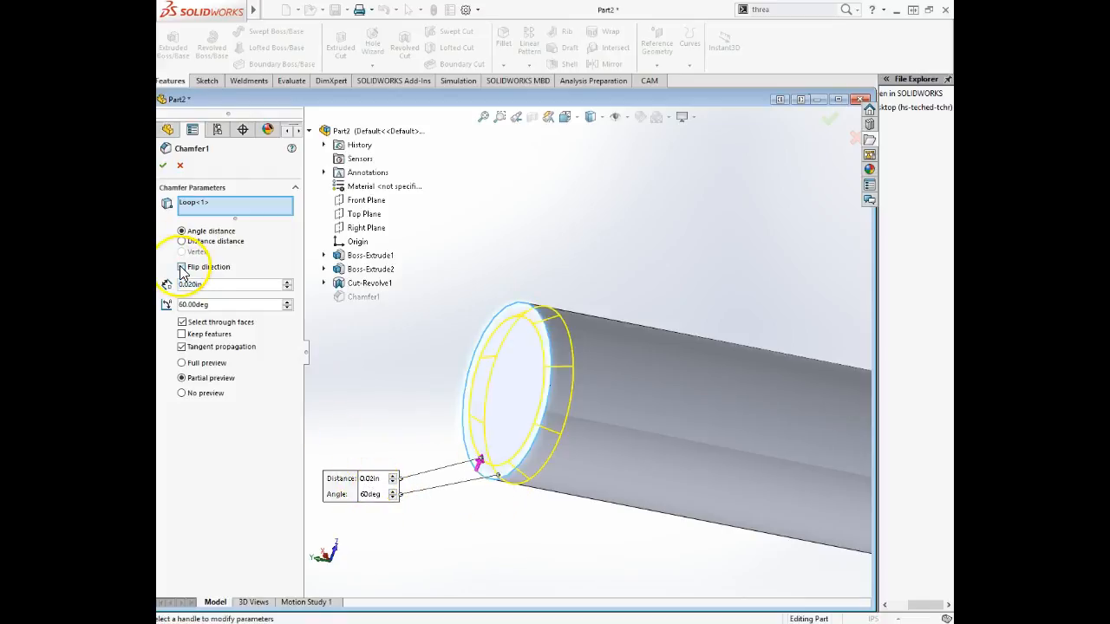
{"action": "left_click", "coordinate": [181, 268]}
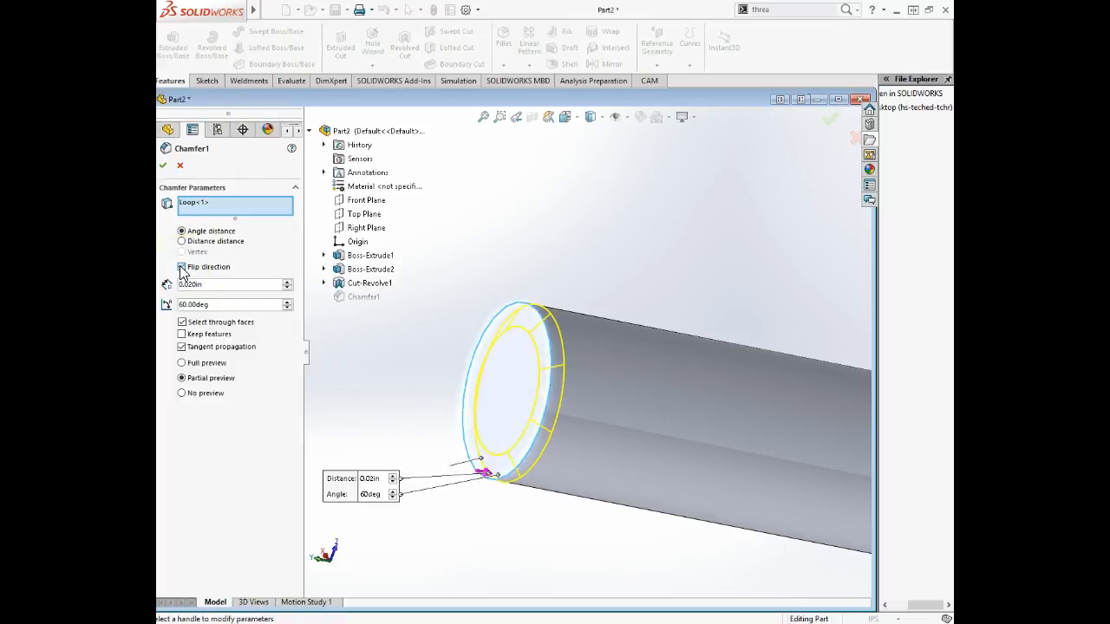
{"action": "left_click", "coordinate": [181, 268]}
{"action": "left_click", "coordinate": [181, 268]}
{"action": "left_click", "coordinate": [182, 268]}
{"action": "middle_click_drag", "start_coordinate": [483, 347], "coordinate": [555, 349]}
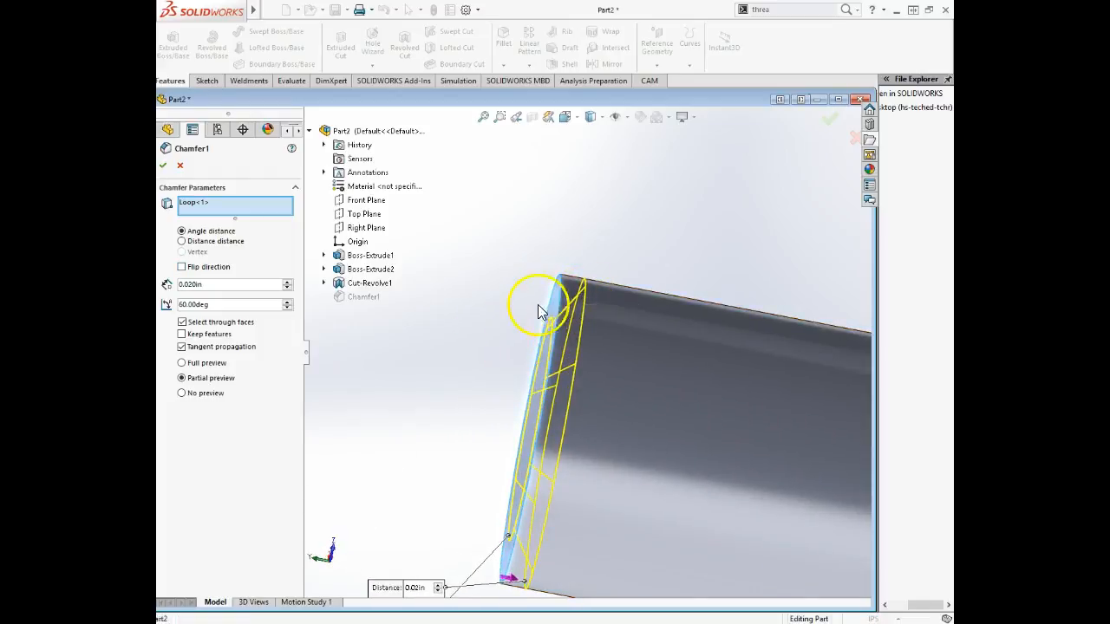
{"action": "scroll", "coordinate": [525, 388], "scroll_direction": "up", "scroll_amount": 2}
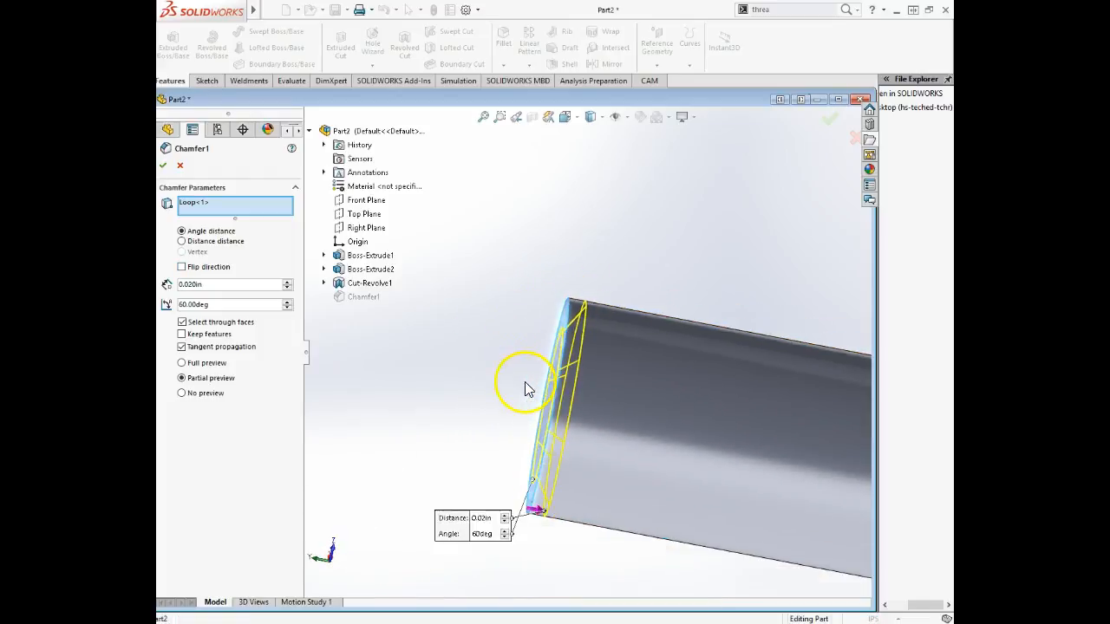
- Try a chamfer distance of 0.220 in, restore it to 0.02 in, and accept the chamfer edit
{"action": "right_click", "coordinate": [189, 285]}
{"action": "left_click", "coordinate": [188, 286]}
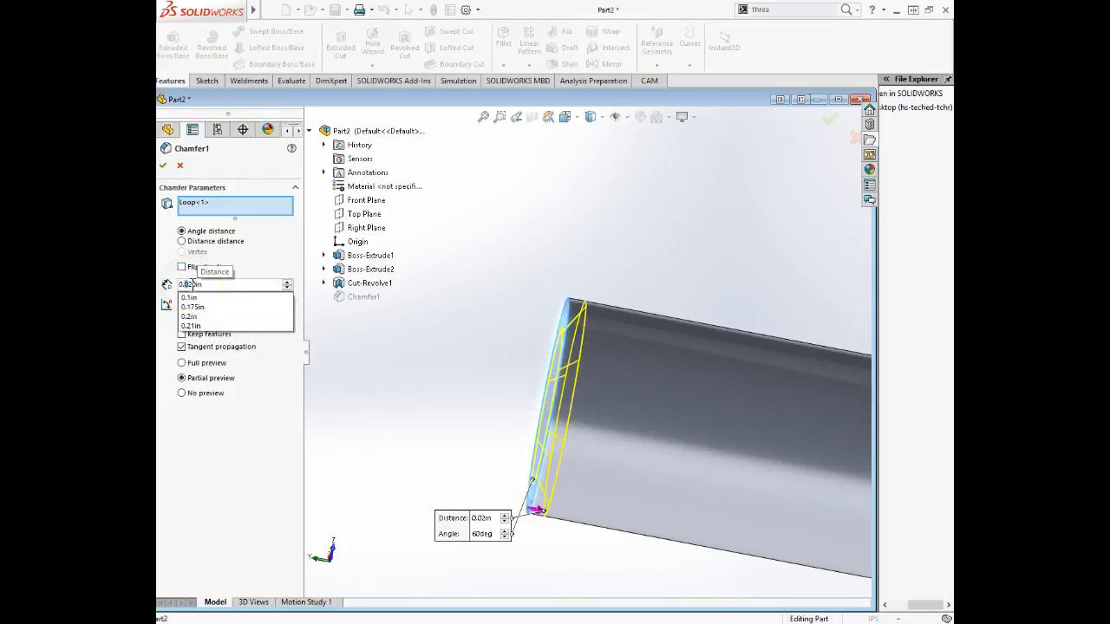
{"action": "type", "text": "22"}
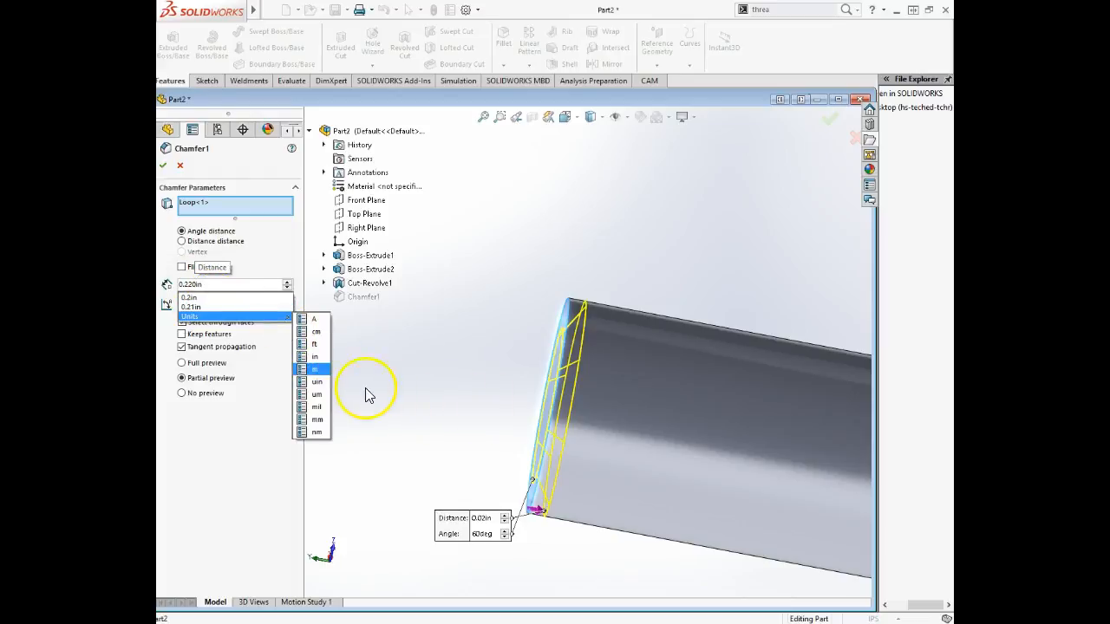
{"action": "scroll", "coordinate": [551, 410], "scroll_direction": "down", "scroll_amount": 2}
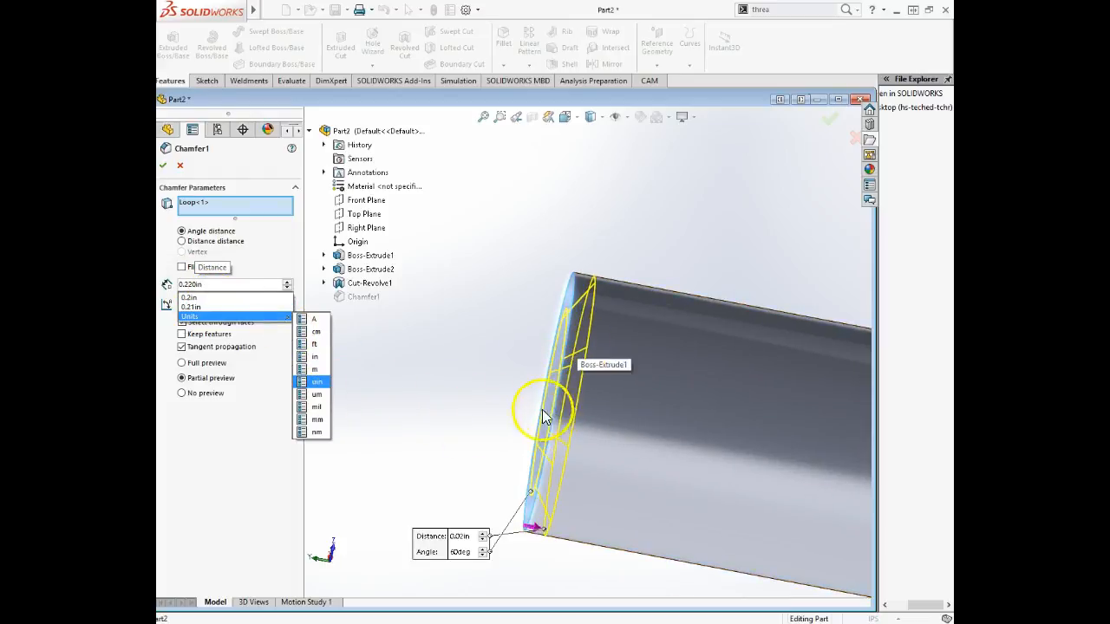
{"action": "double_click", "coordinate": [206, 284]}
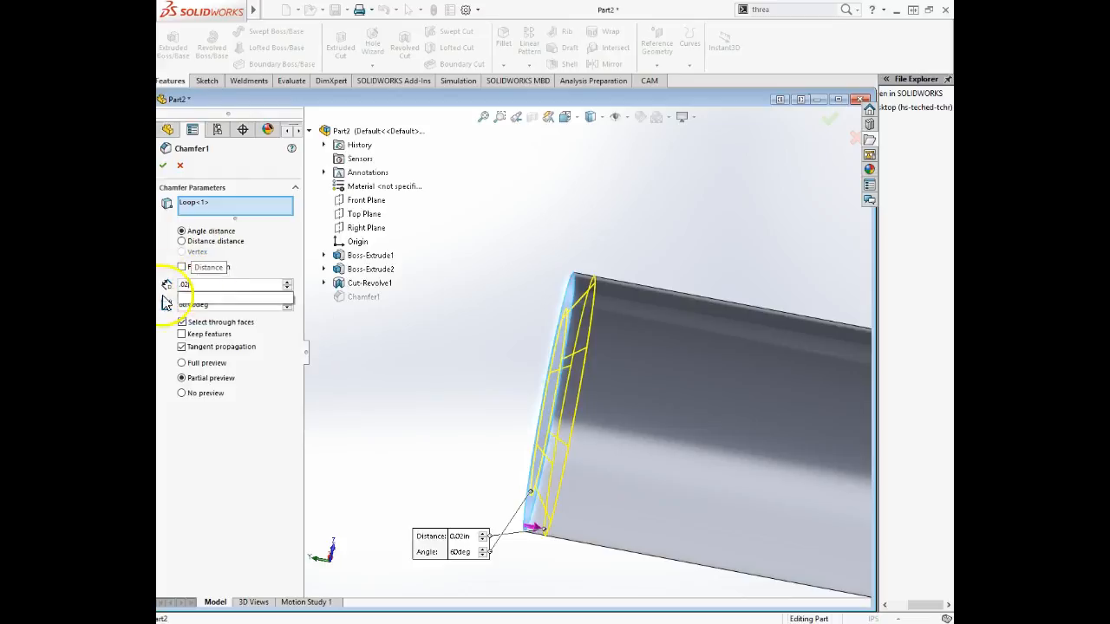
{"action": "type", "text": ".02"}
{"action": "key", "text": "Return"}
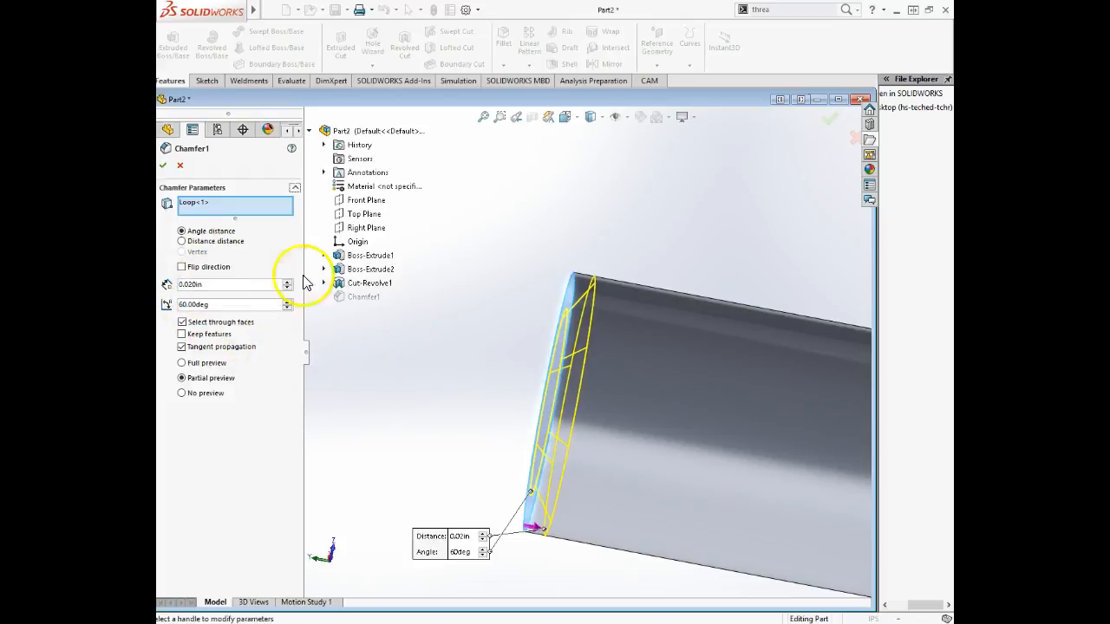
{"action": "left_click", "coordinate": [164, 167]}
- Search the commands for "thre", start the Thread feature and acknowledge the notice about nominal thread profiles
{"action": "middle_click_drag", "start_coordinate": [547, 409], "coordinate": [599, 369]}
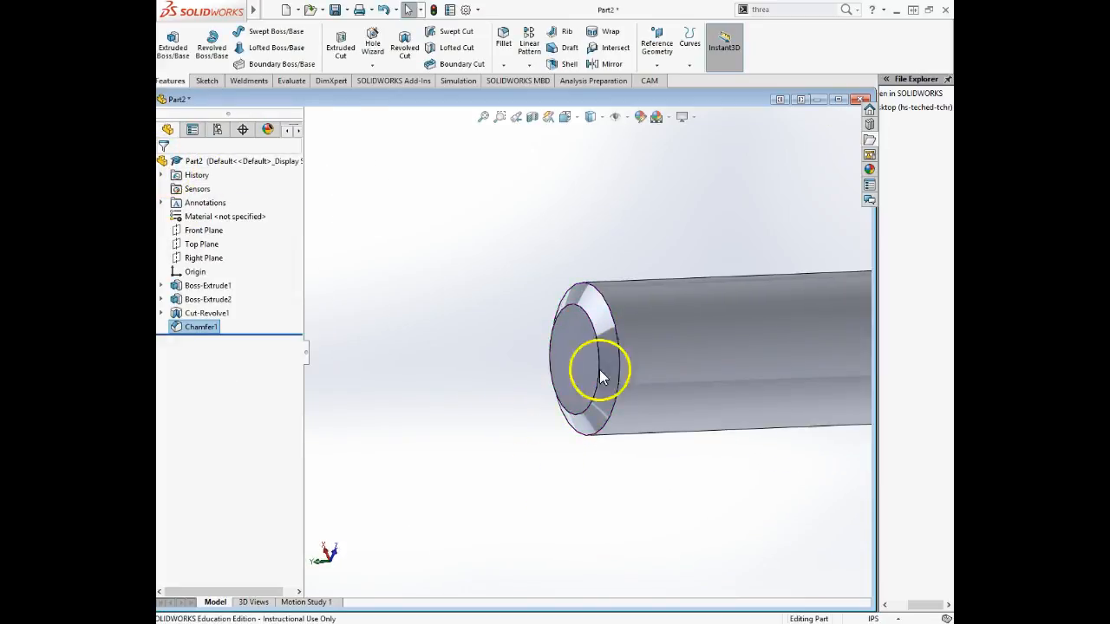
{"action": "scroll", "coordinate": [684, 317], "scroll_direction": "up", "scroll_amount": 5}
{"action": "middle_click_drag", "start_coordinate": [650, 330], "coordinate": [681, 377]}
{"action": "scroll", "coordinate": [727, 366], "scroll_direction": "down", "scroll_amount": 2}
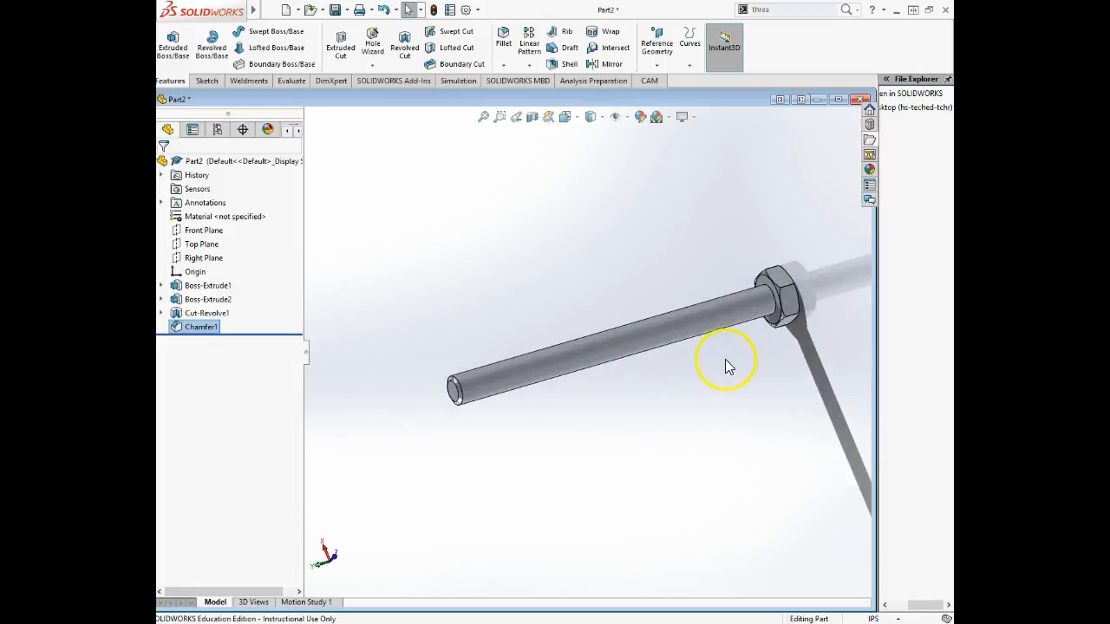
{"action": "scroll", "coordinate": [725, 346], "scroll_direction": "down", "scroll_amount": 1}
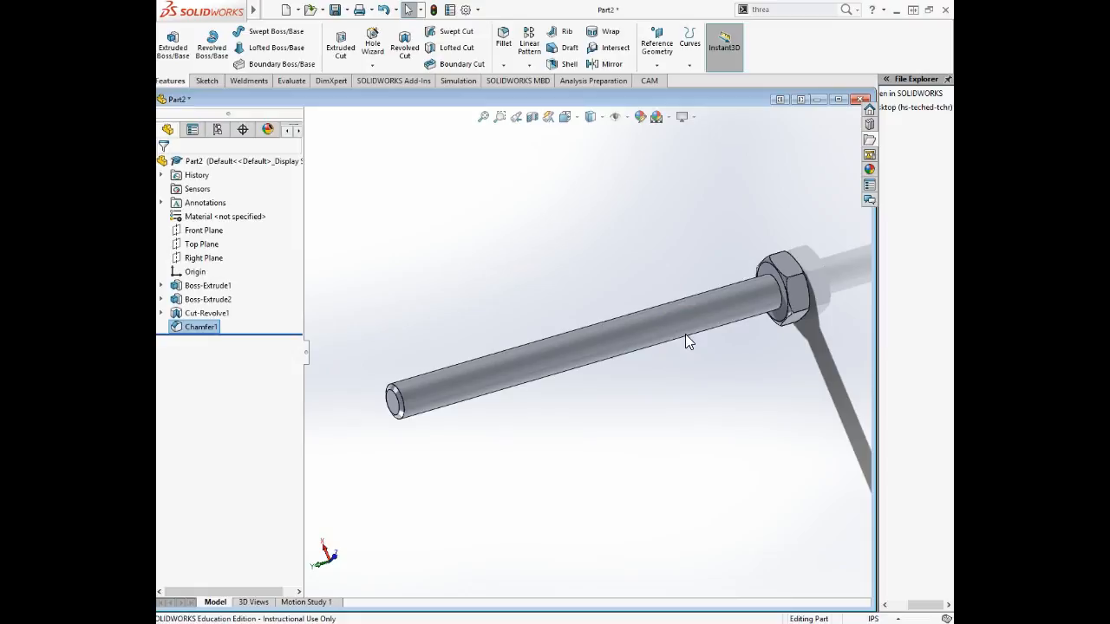
{"action": "left_click", "coordinate": [745, 141]}
{"action": "double_click", "coordinate": [788, 13]}
{"action": "type", "text": "thre"}
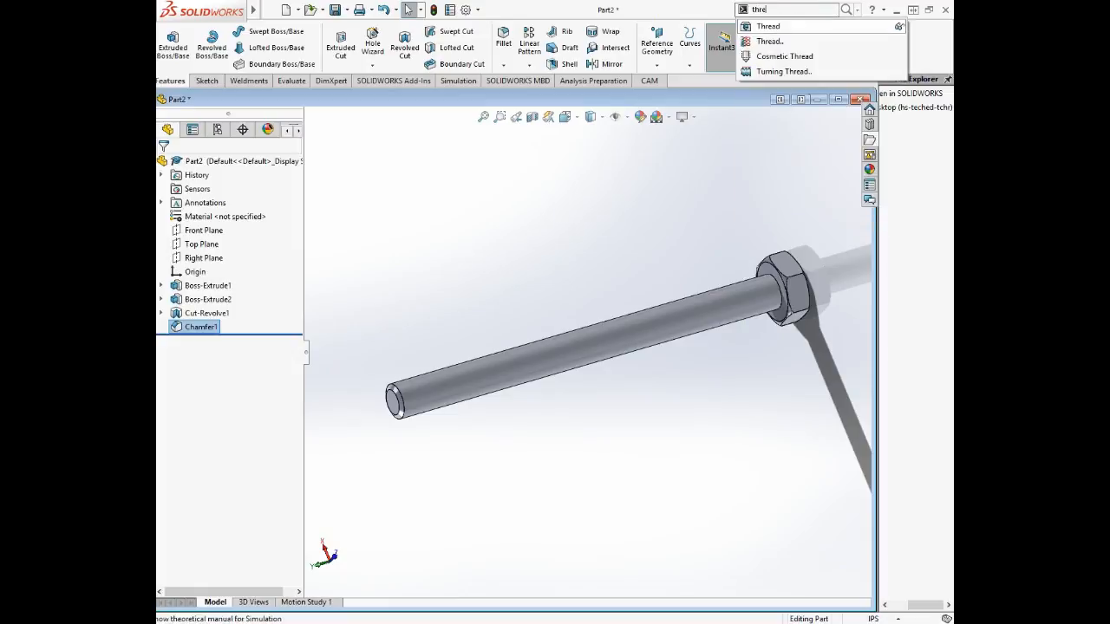
{"action": "left_click", "coordinate": [764, 26]}
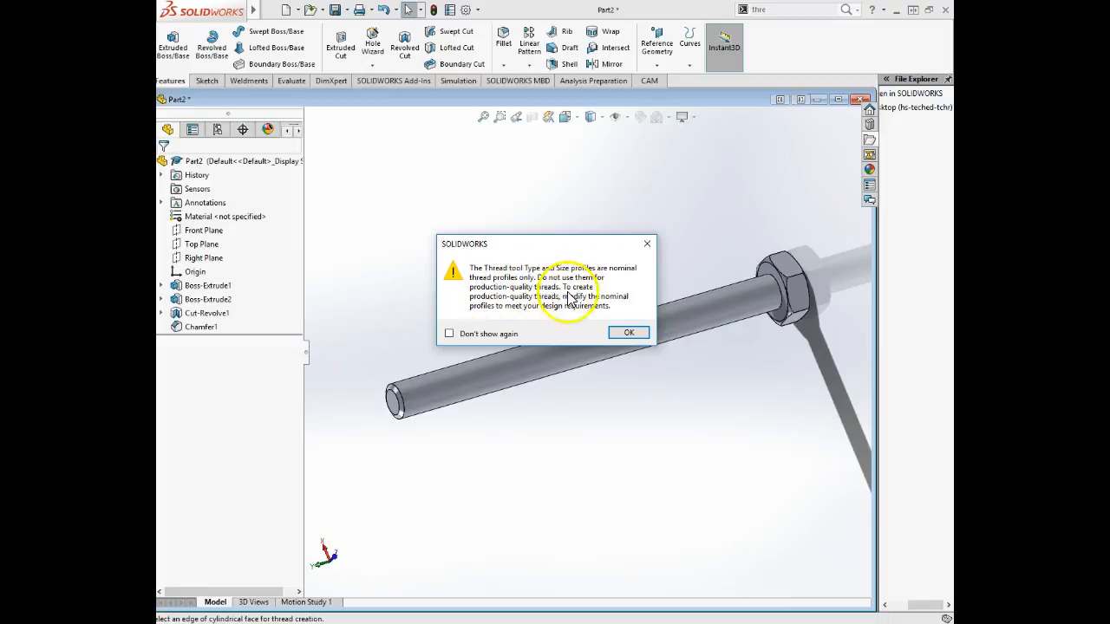
{"action": "left_click", "coordinate": [630, 335]}
- Specify the thread type as Inch Die and the size as 0.2500-20
{"action": "scroll", "coordinate": [407, 381], "scroll_direction": "down", "scroll_amount": 3}
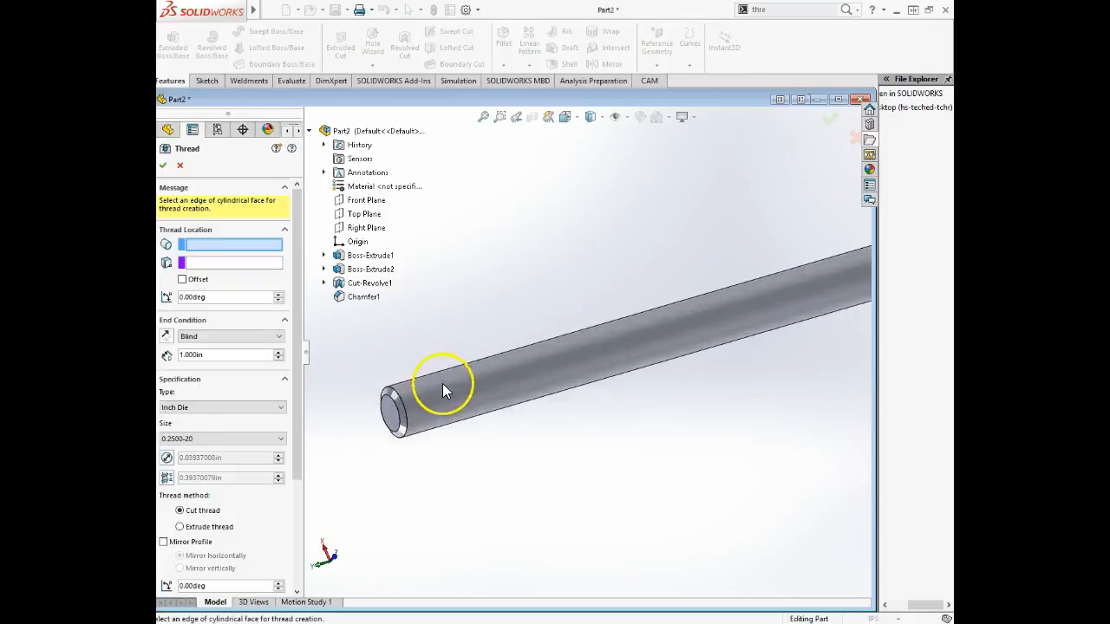
{"action": "scroll", "coordinate": [619, 419], "scroll_direction": "up", "scroll_amount": 4}
{"action": "scroll", "coordinate": [628, 379], "scroll_direction": "down", "scroll_amount": 2}
{"action": "mouse_move", "coordinate": [590, 378]}
{"action": "middle_mouse_down"}
{"action": "mouse_move", "coordinate": [577, 367]}
{"action": "mouse_move", "coordinate": [594, 382]}
{"action": "middle_mouse_up"}
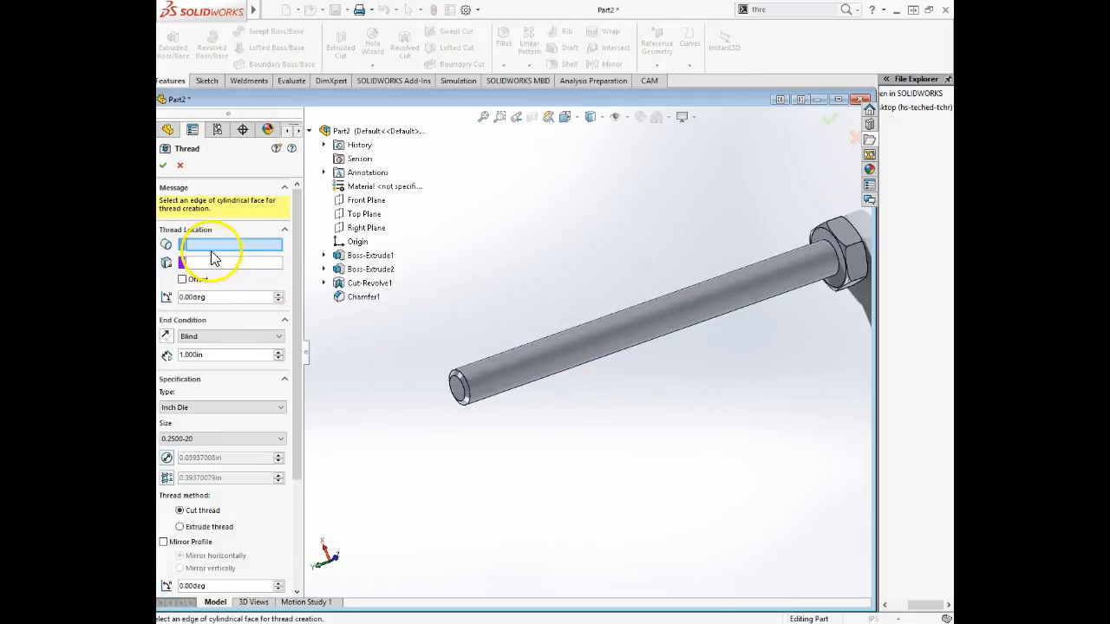
{"action": "left_click", "coordinate": [207, 408]}
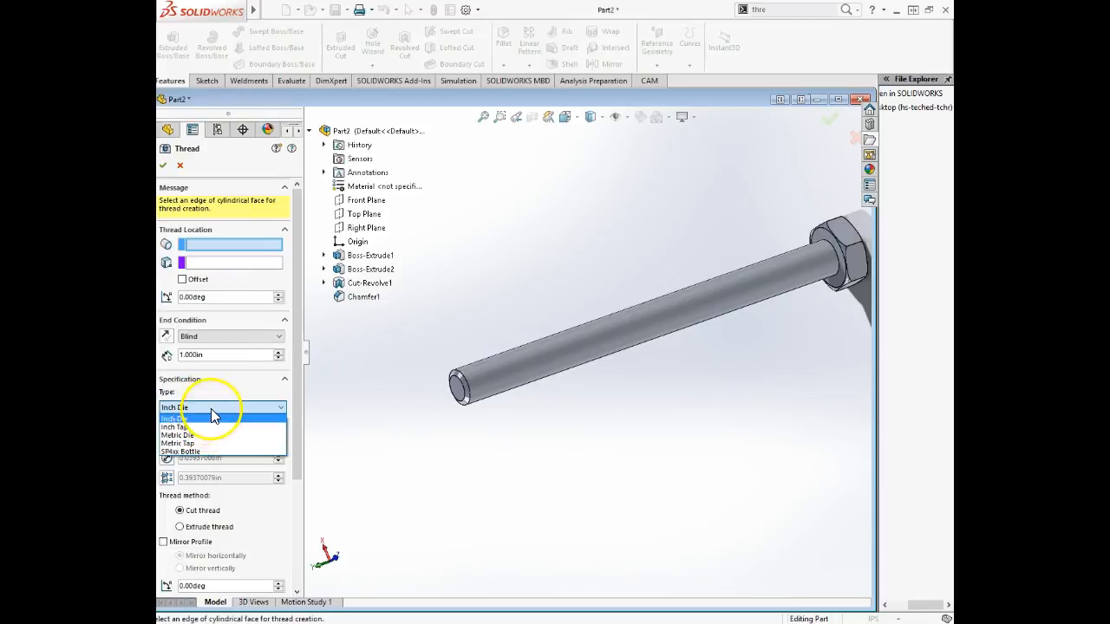
{"action": "left_click", "coordinate": [211, 412]}
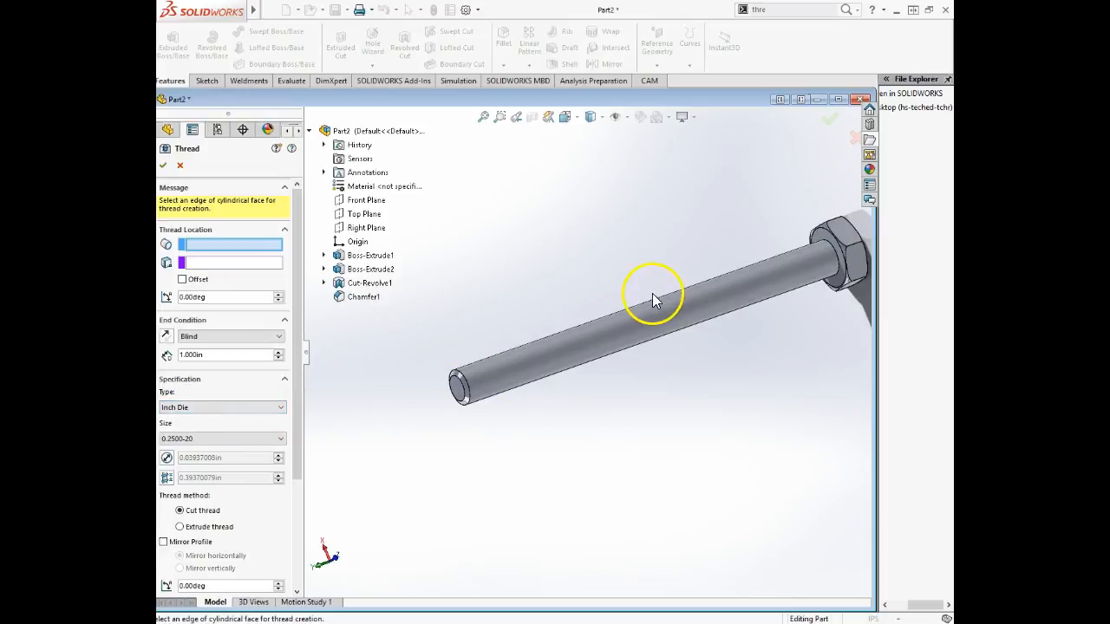
{"action": "left_click", "coordinate": [256, 442]}
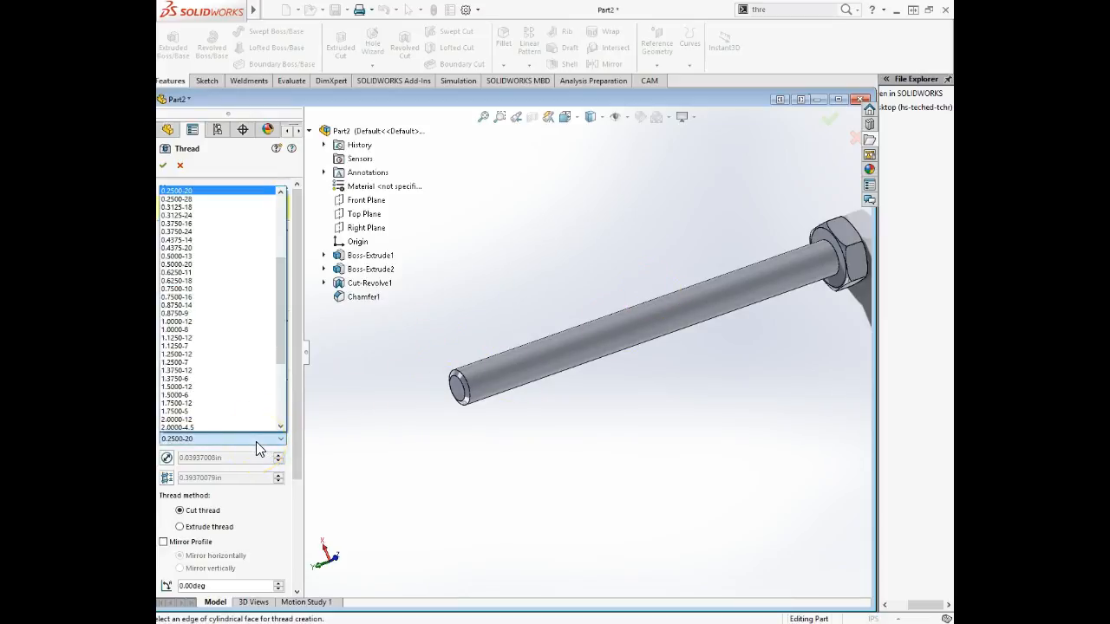
{"action": "left_click_drag", "start_coordinate": [277, 338], "coordinate": [280, 367]}
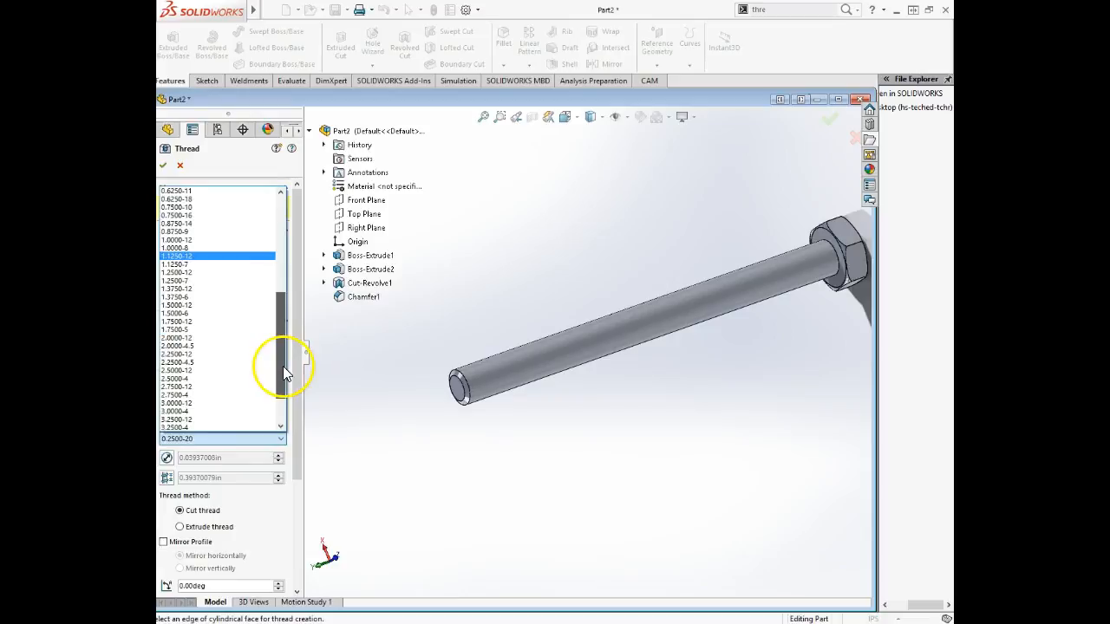
{"action": "left_click_drag", "start_coordinate": [278, 316], "coordinate": [295, 232]}
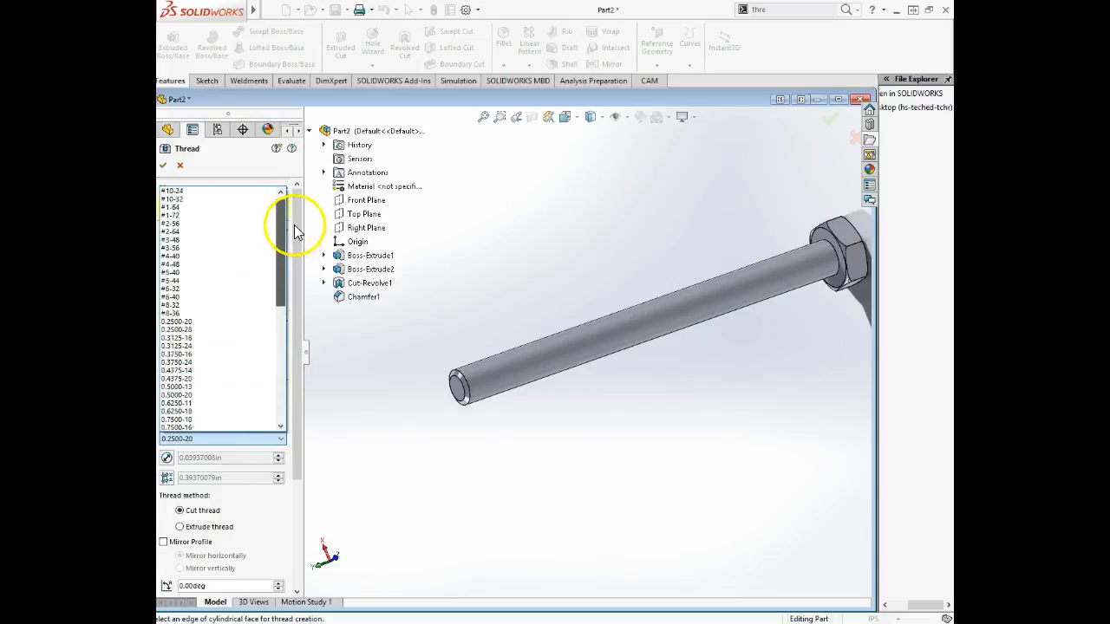
{"action": "left_click", "coordinate": [191, 323]}
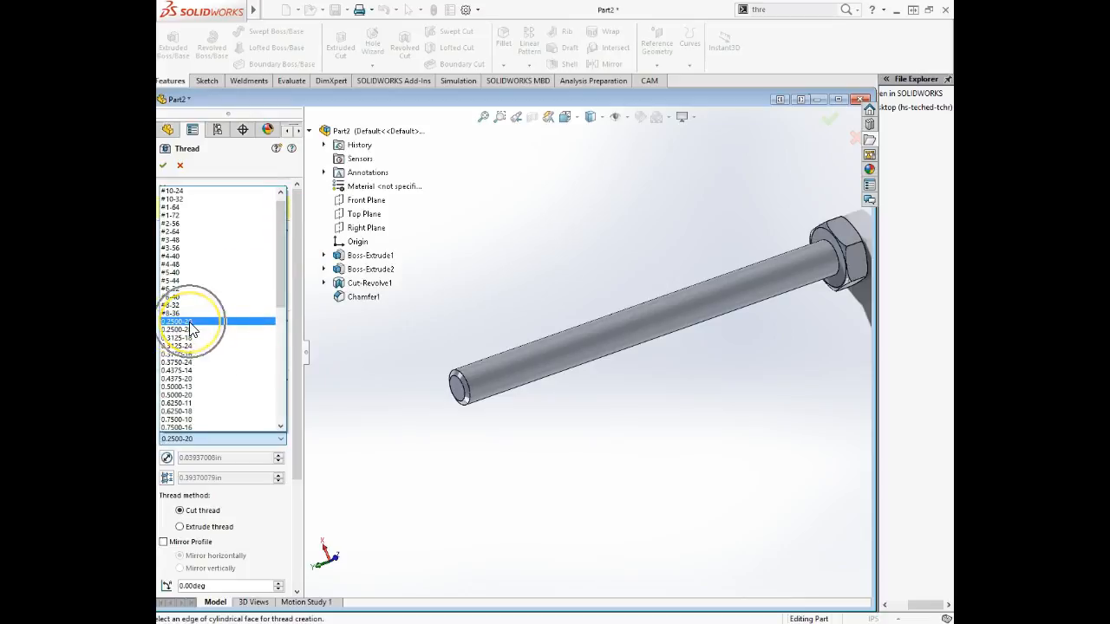
{"action": "left_click", "coordinate": [190, 323]}
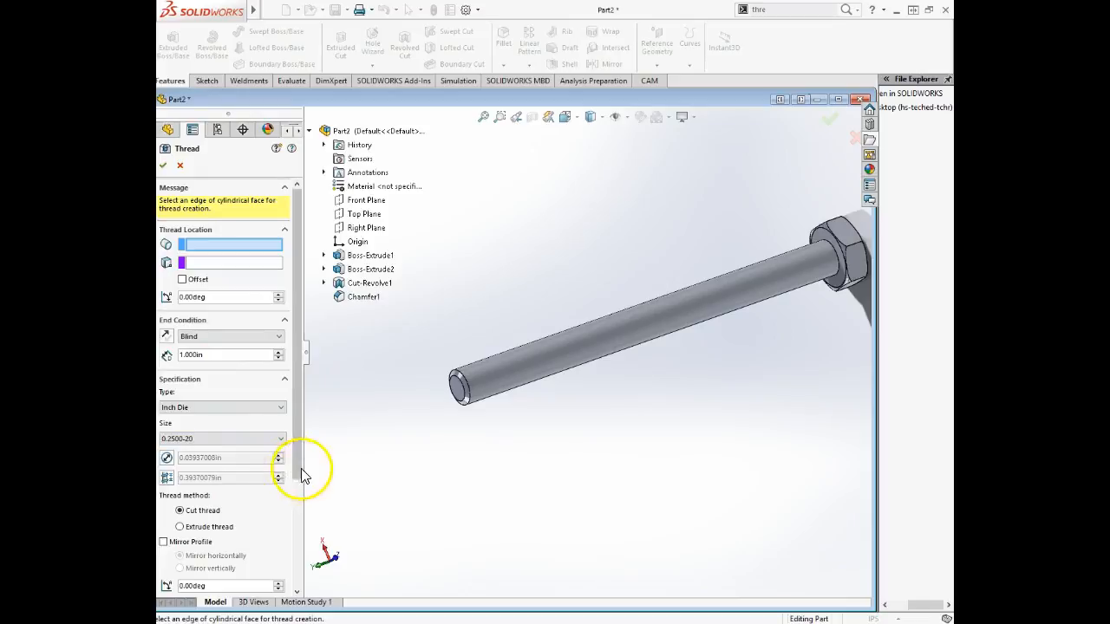
- Locate the thread on the outer circular chamfer edge of the shank's free end and start it from the flat end face
{"action": "scroll", "coordinate": [464, 391], "scroll_direction": "down", "scroll_amount": 5}
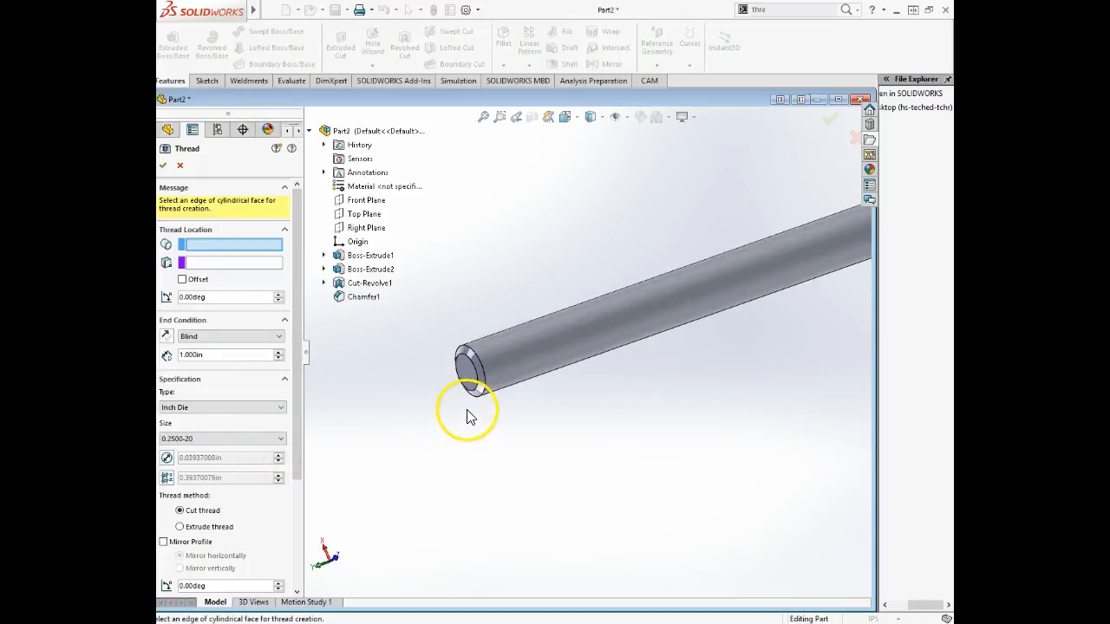
{"action": "left_click", "coordinate": [503, 313]}
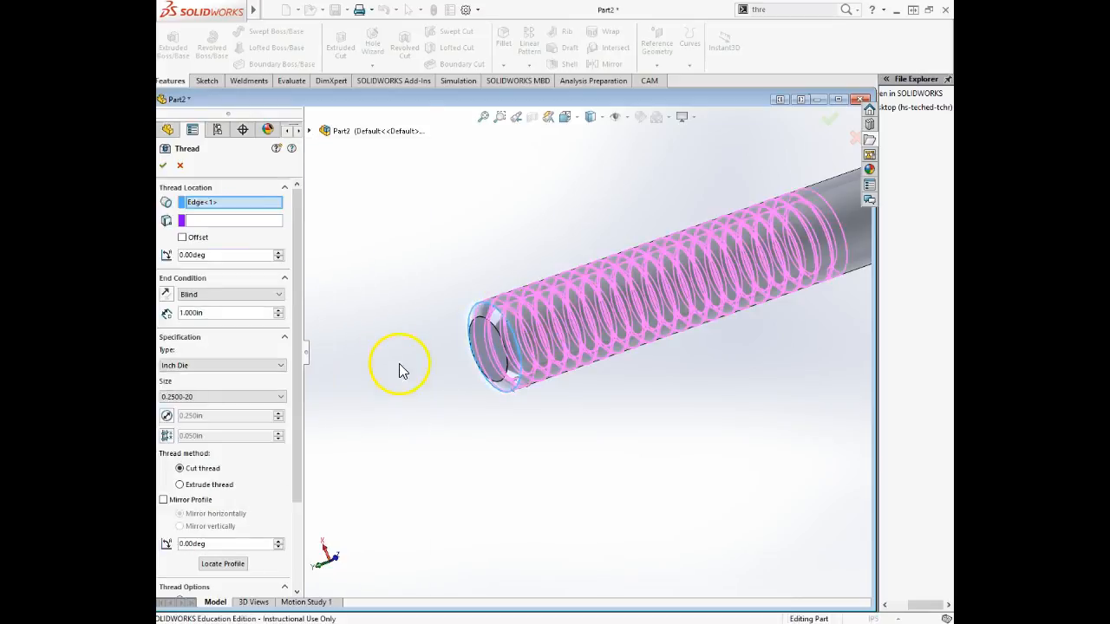
{"action": "left_click", "coordinate": [195, 220]}
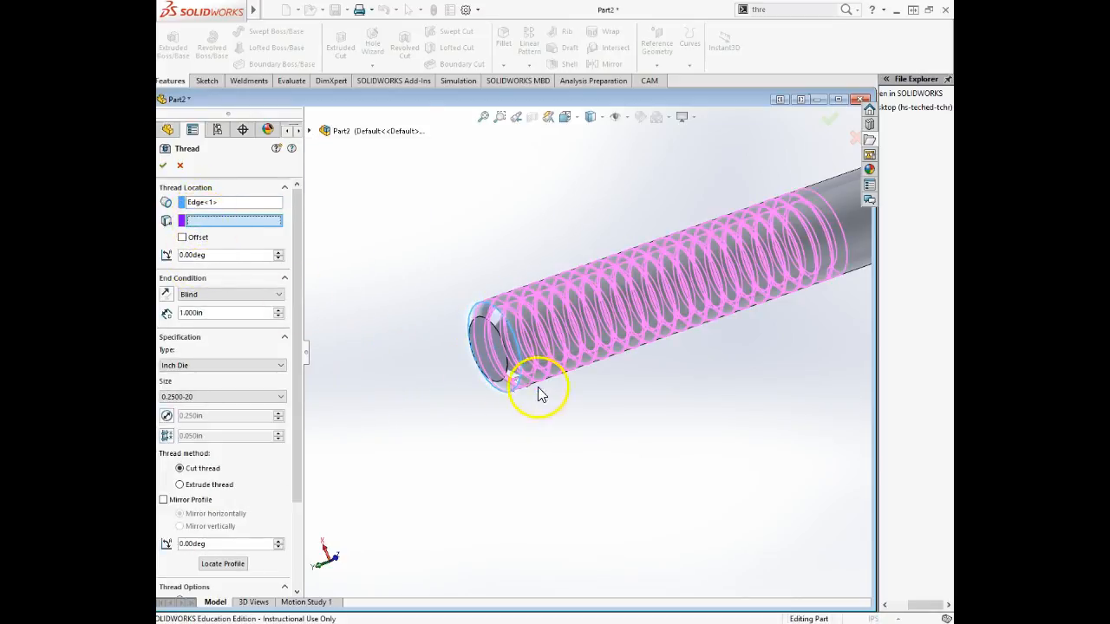
{"action": "left_click", "coordinate": [499, 349]}
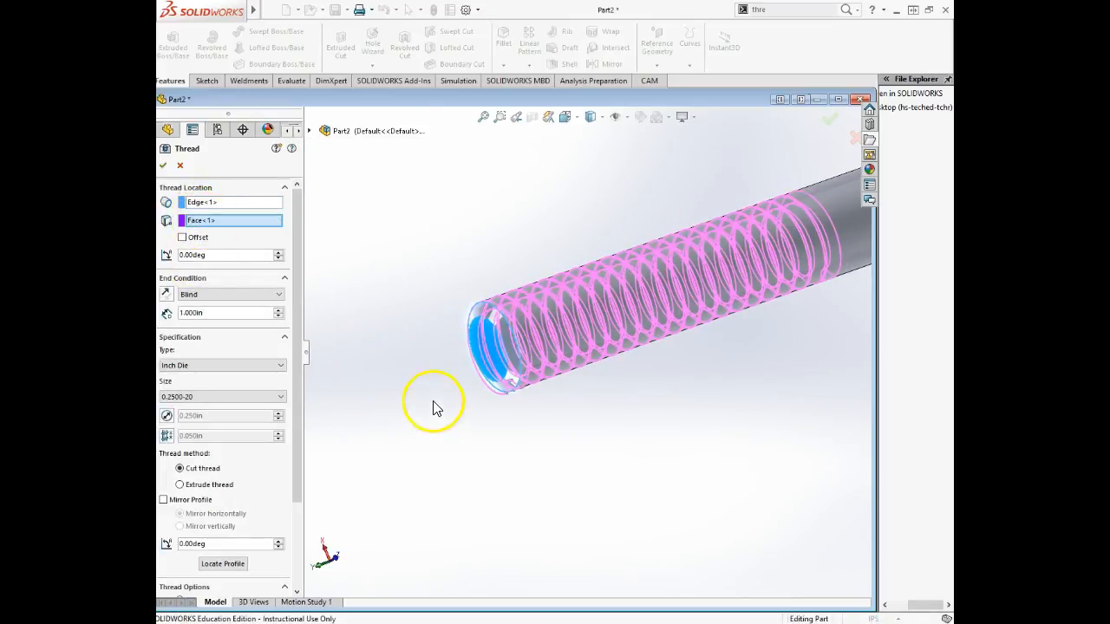
- Offset the thread start by 0.03937008 in, reversed outward past the end face, and create the cut thread with a blind depth of 1.000 in
{"action": "left_click", "coordinate": [183, 238]}
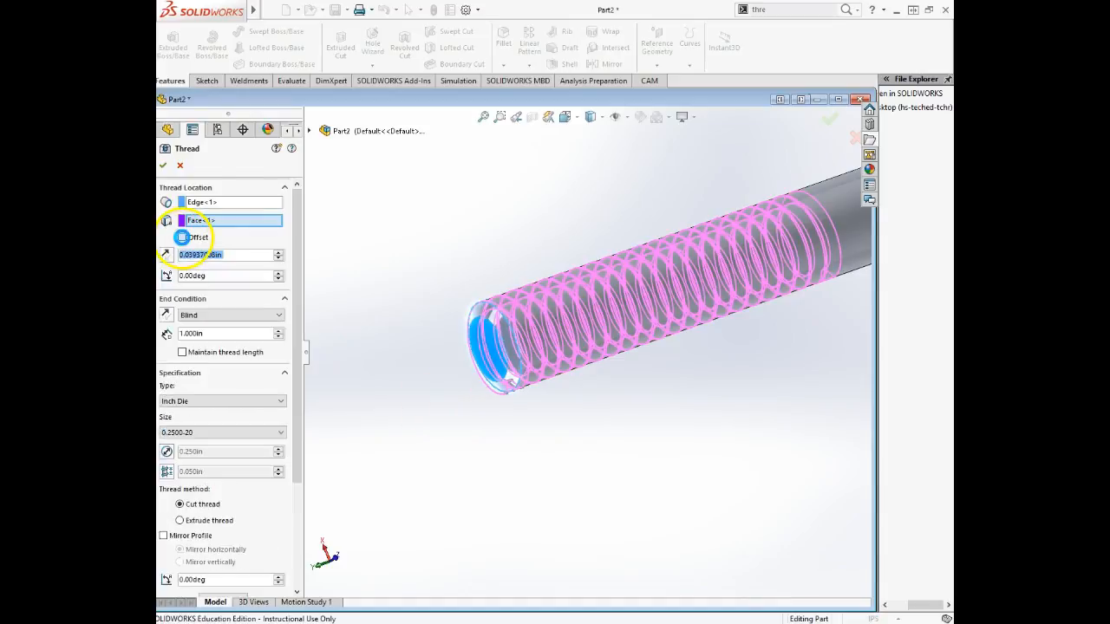
{"action": "middle_click_drag", "start_coordinate": [534, 324], "coordinate": [514, 282]}
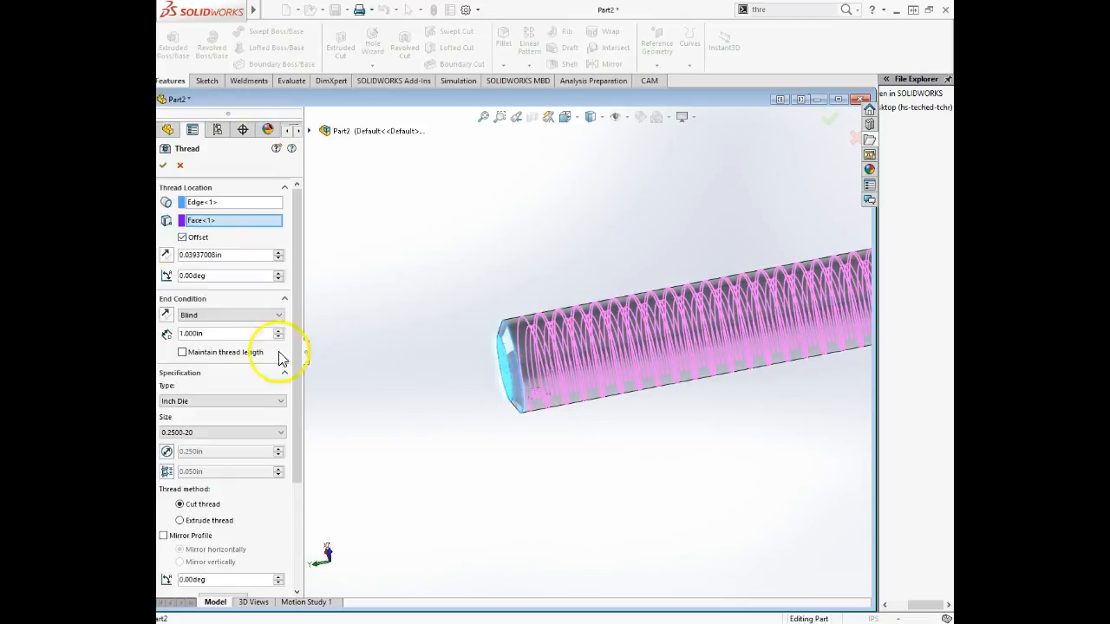
{"action": "left_click", "coordinate": [166, 256]}
{"action": "middle_click_drag", "start_coordinate": [532, 396], "coordinate": [595, 442]}
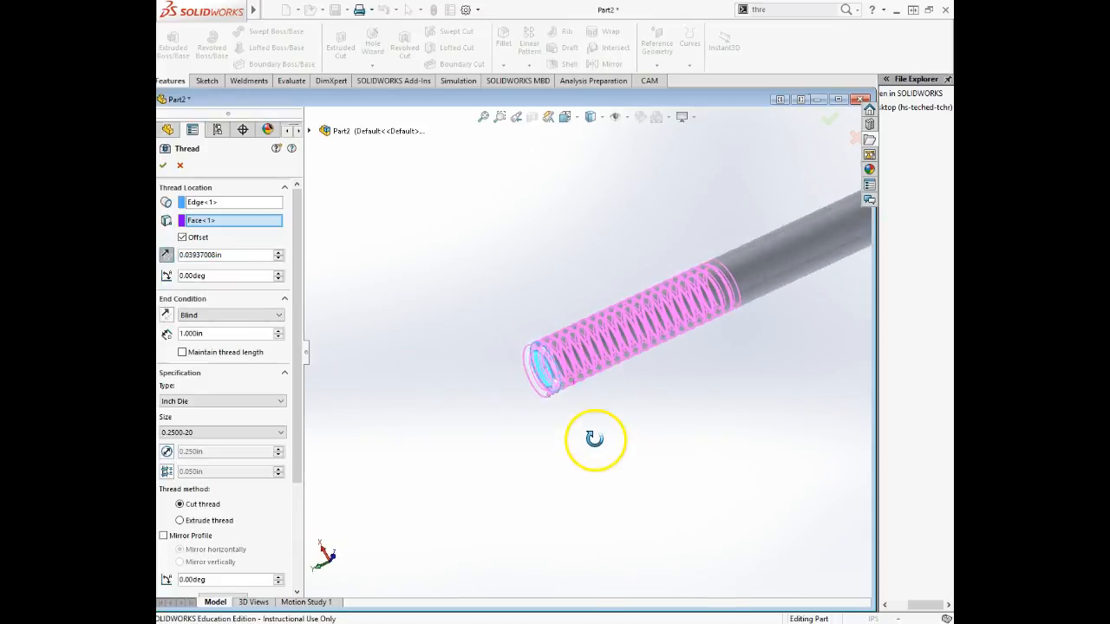
{"action": "double_click", "coordinate": [223, 336]}
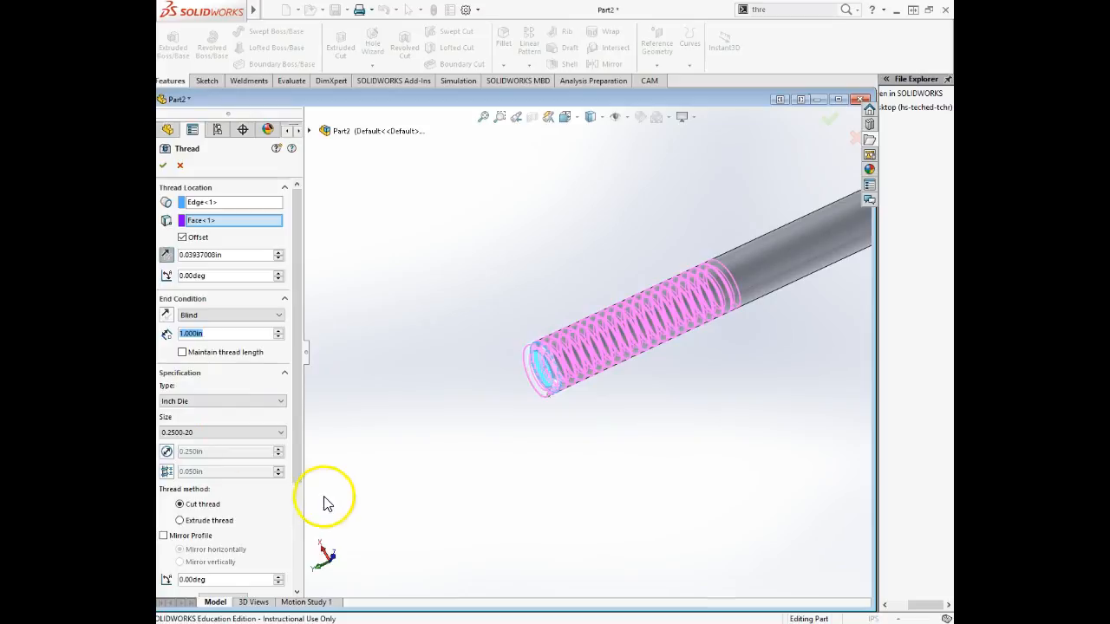
{"action": "left_click", "coordinate": [163, 167]}
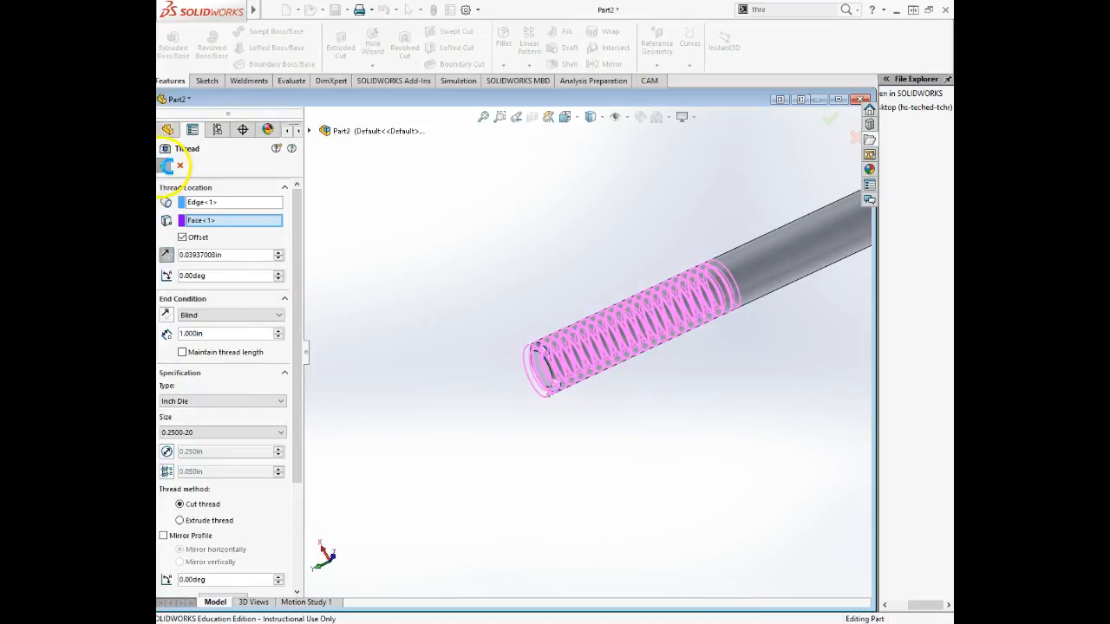
- Examine the cut thread at the shank end up close and the whole bolt from the head side
{"action": "scroll", "coordinate": [693, 347], "scroll_direction": "up", "scroll_amount": 1}
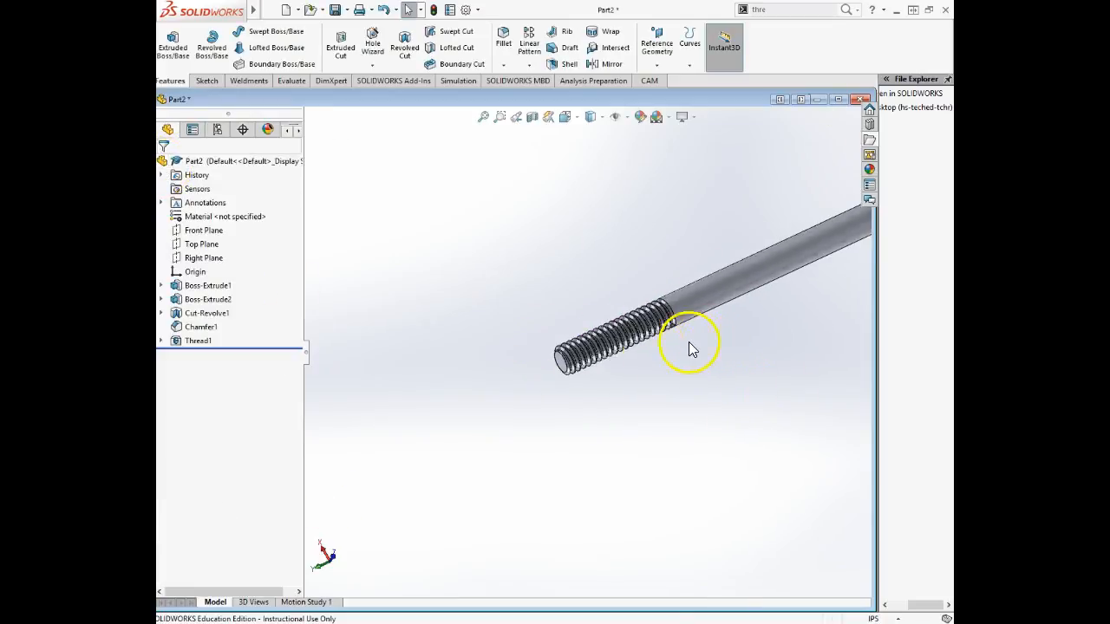
{"action": "scroll", "coordinate": [550, 359], "scroll_direction": "down", "scroll_amount": 5}
{"action": "middle_click_drag", "start_coordinate": [527, 382], "coordinate": [413, 354]}
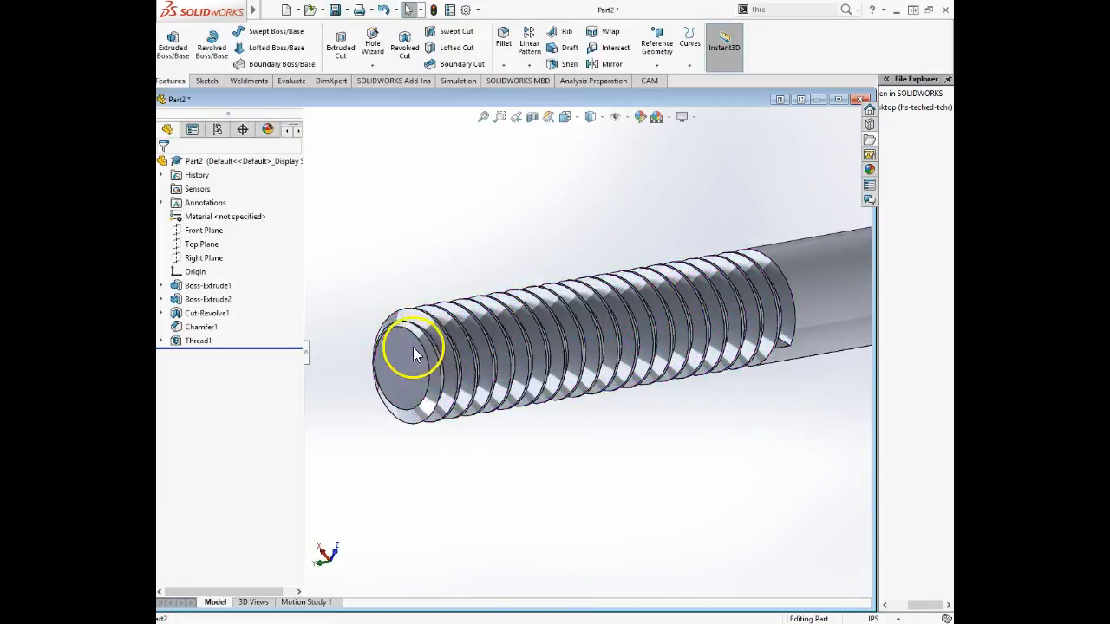
{"action": "scroll", "coordinate": [611, 396], "scroll_direction": "up", "scroll_amount": 2}
{"action": "middle_click_drag", "start_coordinate": [788, 376], "coordinate": [565, 445]}
{"action": "scroll", "coordinate": [659, 416], "scroll_direction": "up", "scroll_amount": 3}
{"action": "scroll", "coordinate": [721, 377], "scroll_direction": "down", "scroll_amount": 3}
{"action": "mouse_move", "coordinate": [720, 376]}
{"action": "middle_mouse_down"}
{"action": "mouse_move", "coordinate": [668, 359]}
{"action": "mouse_move", "coordinate": [578, 359]}
{"action": "mouse_move", "coordinate": [666, 353]}
{"action": "mouse_move", "coordinate": [711, 372]}
{"action": "middle_mouse_up"}
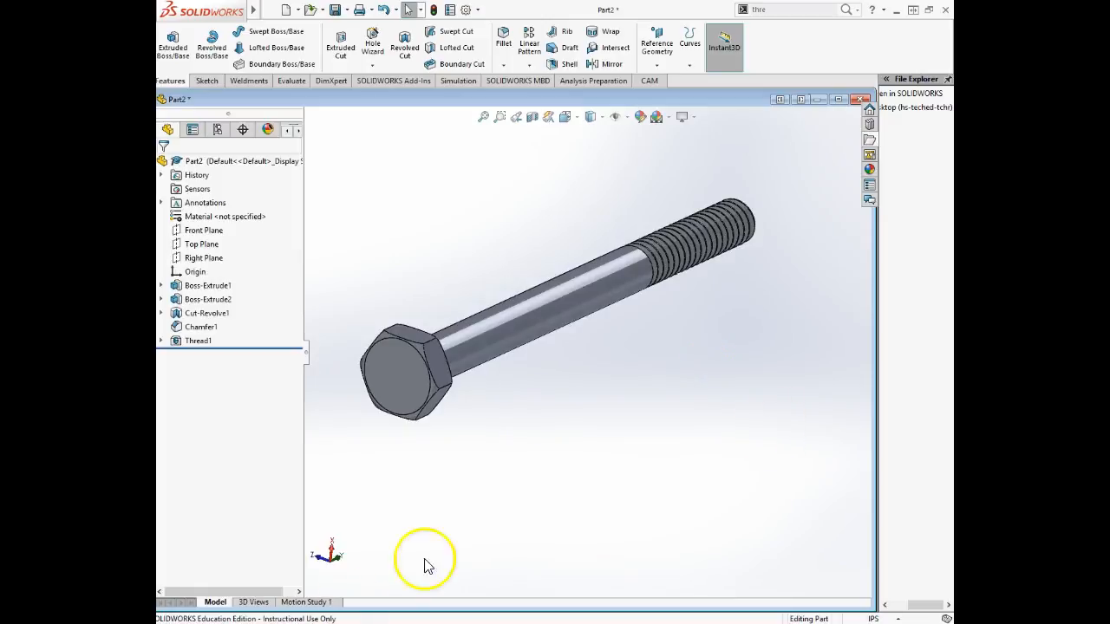